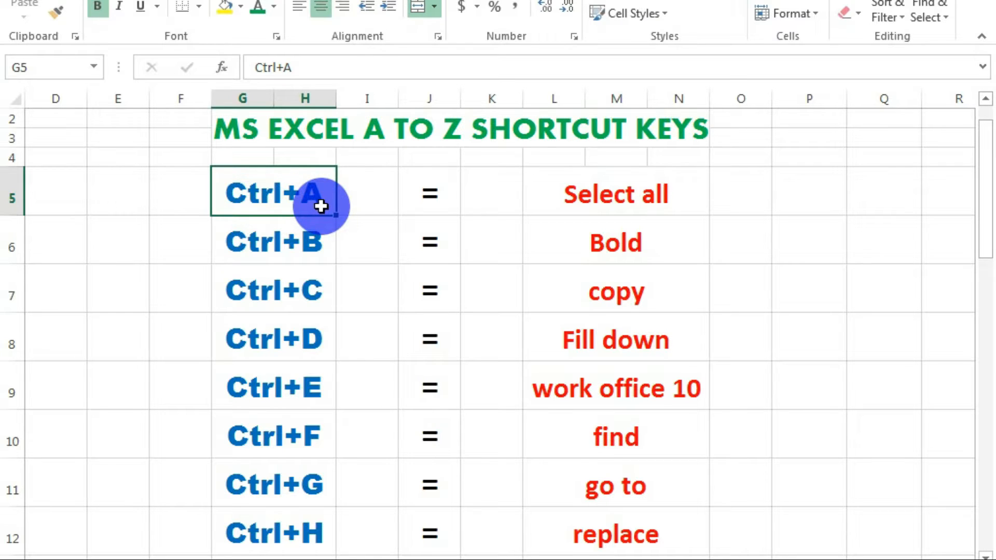
# Step: Select the shortcut descriptions in column L from the "Select all" cell in row 5 downward
pyautogui.click(602, 187)
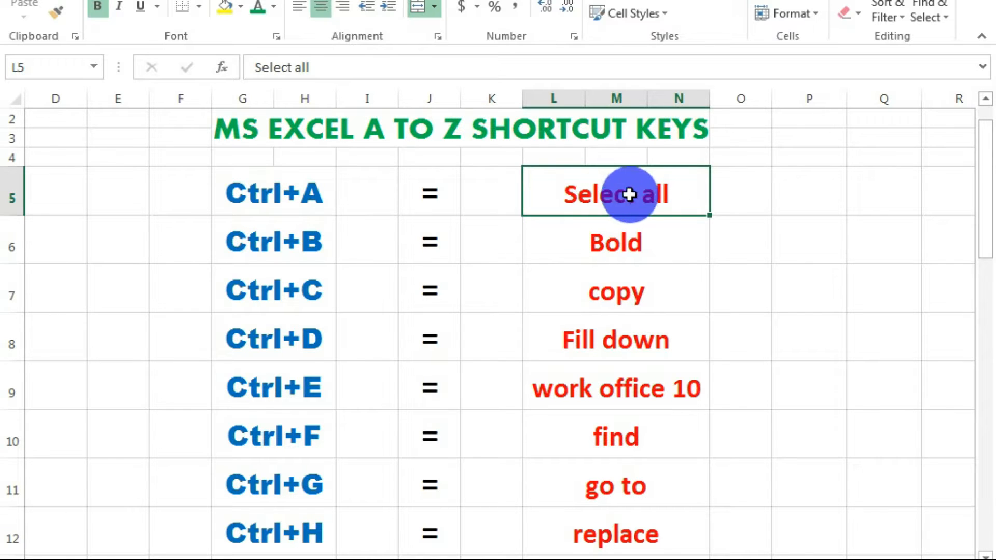
pyautogui.click(648, 254)
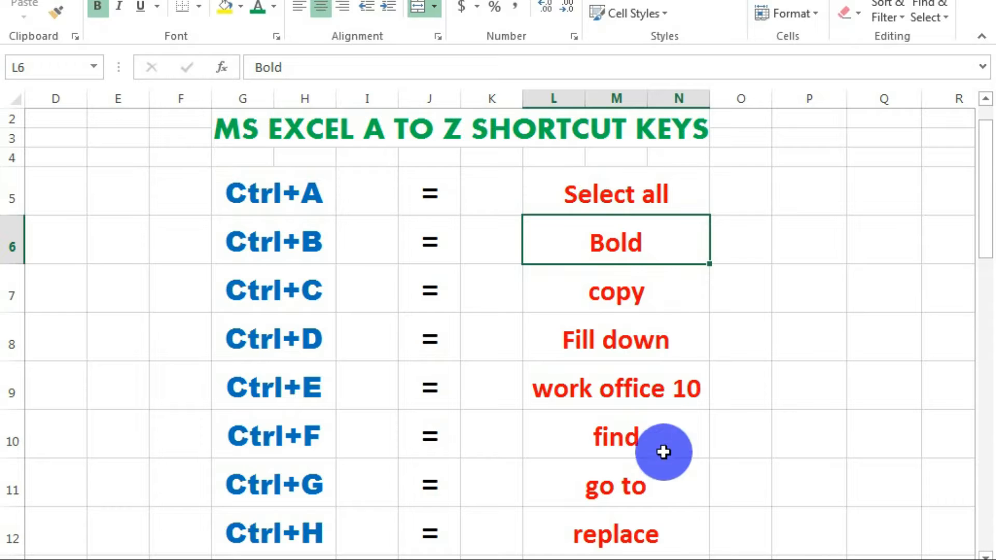
pyautogui.click(617, 201)
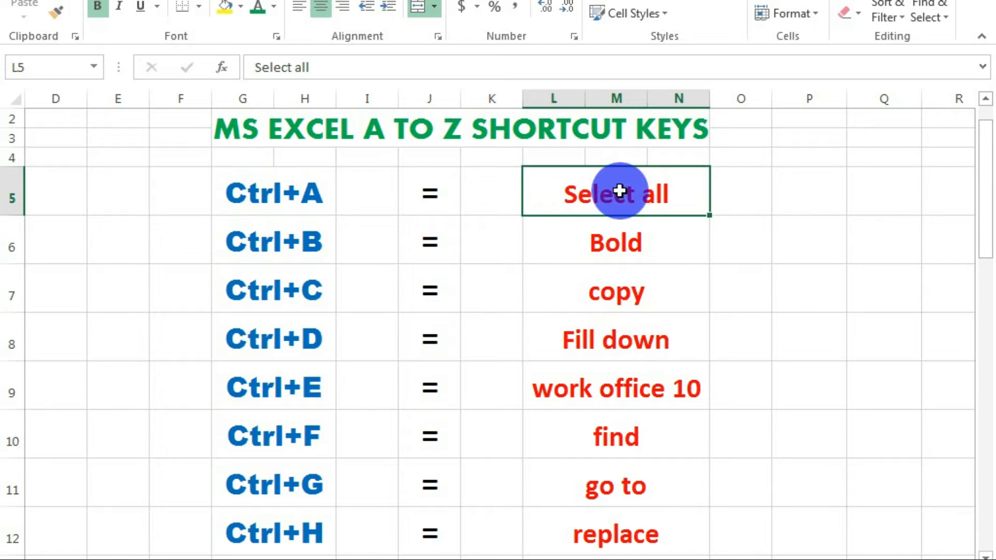
pyautogui.hotkey('ctrl', 'shift', 'Down')
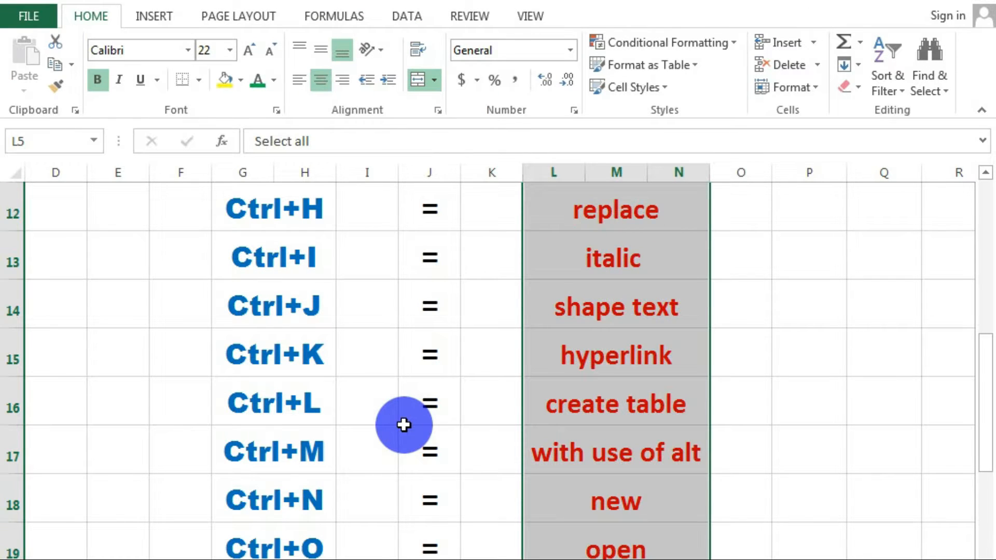
# Step: Select the entire worksheet, repeat this from empty cell P16, and return to the "Select all" cell
pyautogui.hotkey('ctrl', 'a')
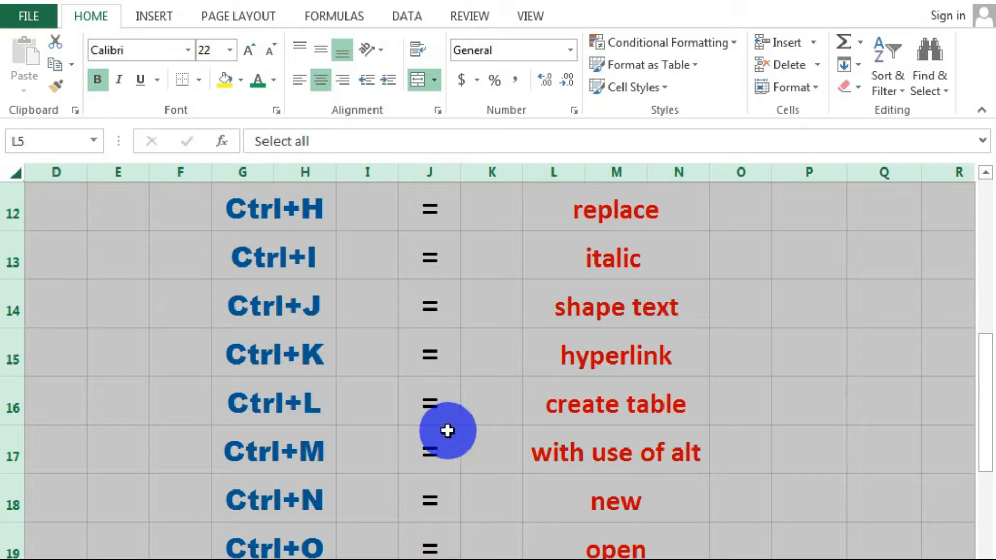
pyautogui.click(760, 400)
pyautogui.click(806, 397)
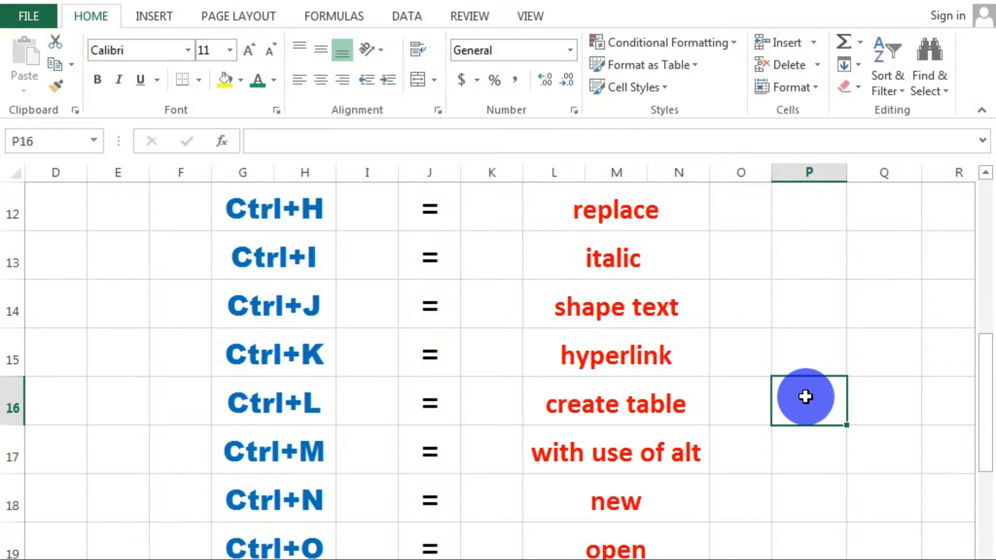
pyautogui.hotkey('ctrl', 'a')
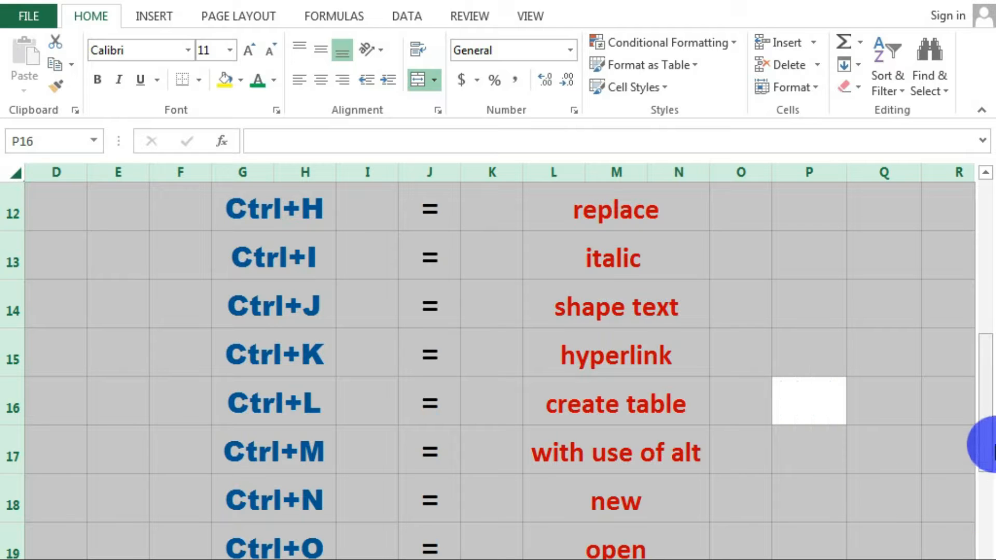
pyautogui.moveTo(992, 358); pyautogui.dragTo(991, 181)
pyautogui.click(680, 283)
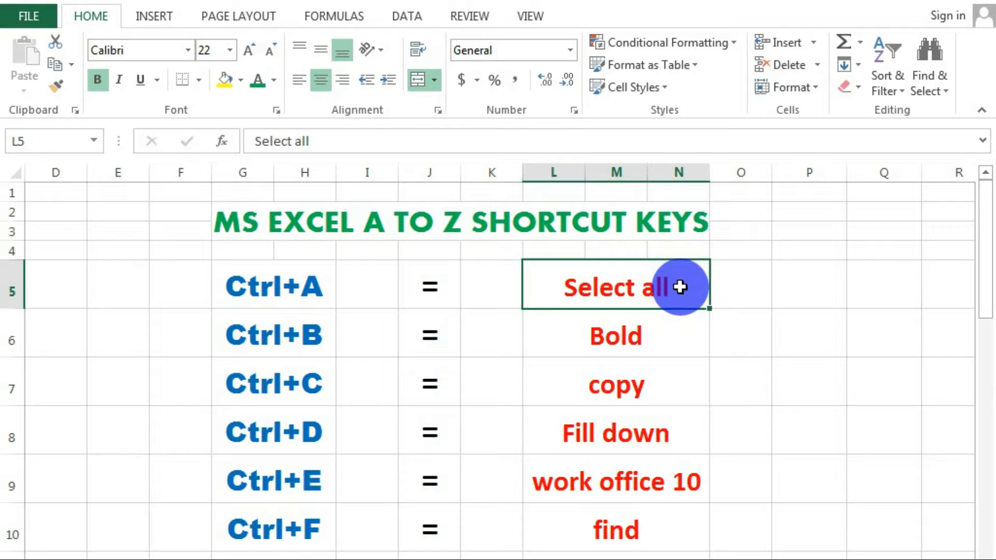
# Step: Highlight the word "Bold" inside cell L6 and switch its bold formatting off and back on several times
pyautogui.click(613, 330)
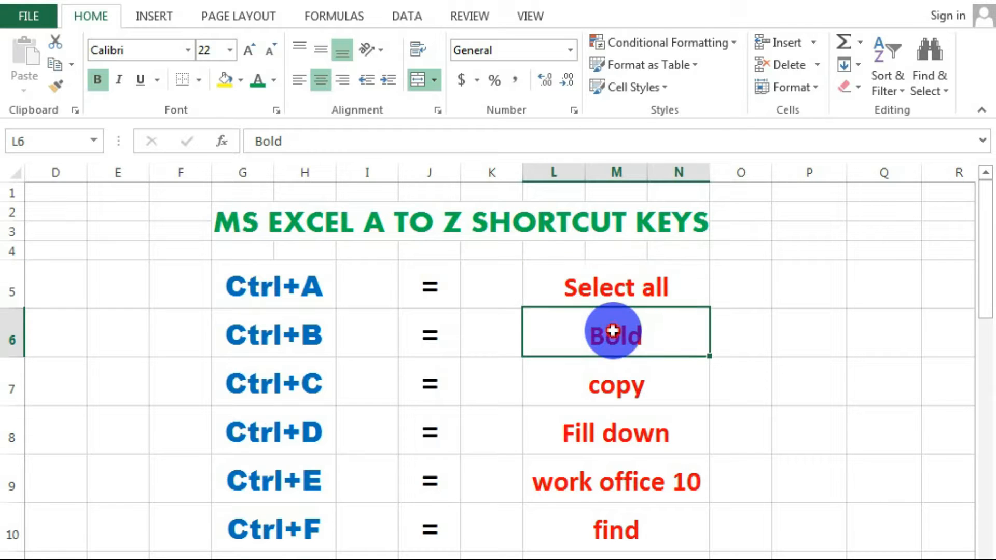
pyautogui.doubleClick(643, 340)
pyautogui.moveTo(643, 339); pyautogui.dragTo(552, 335)
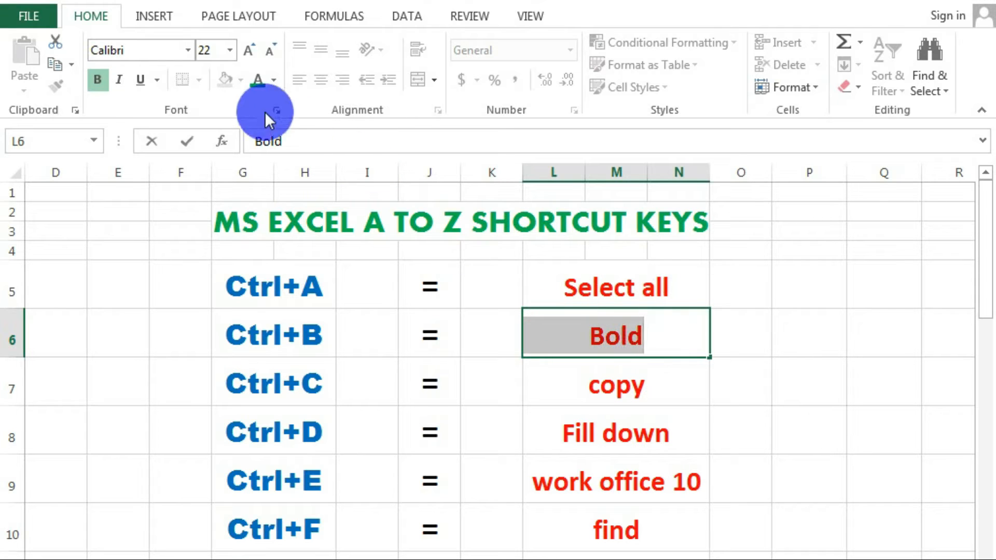
pyautogui.click(98, 85)
pyautogui.click(97, 86)
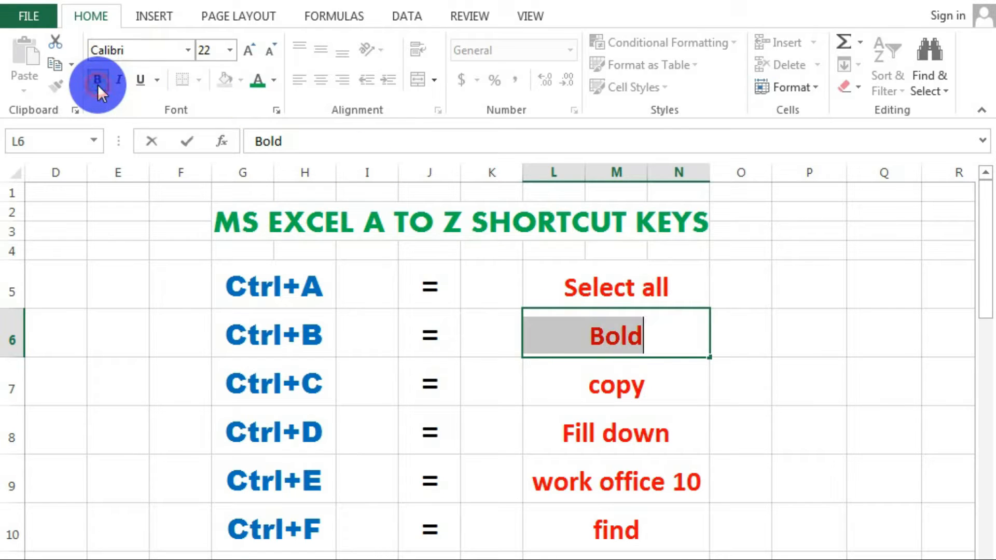
pyautogui.click(98, 85)
pyautogui.click(97, 85)
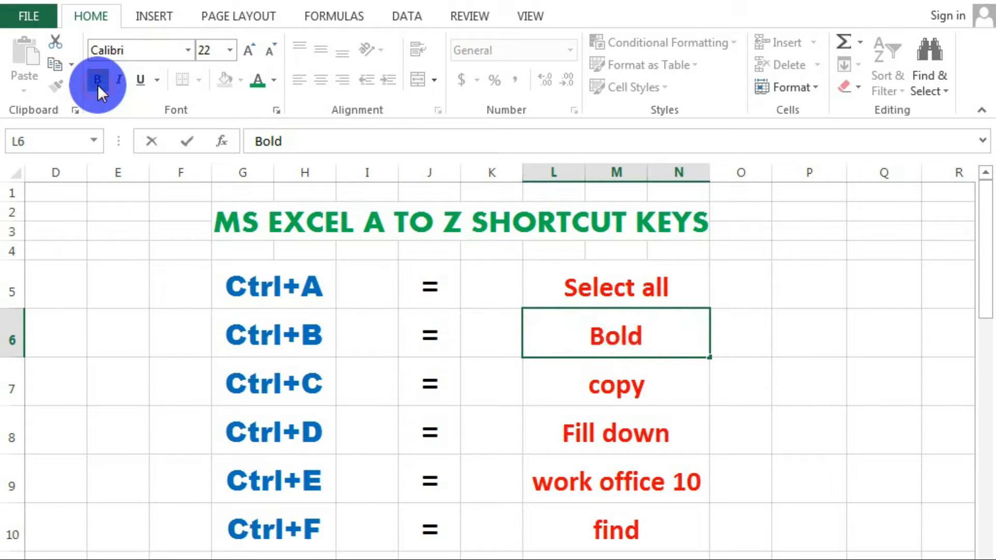
pyautogui.click(98, 85)
pyautogui.click(97, 85)
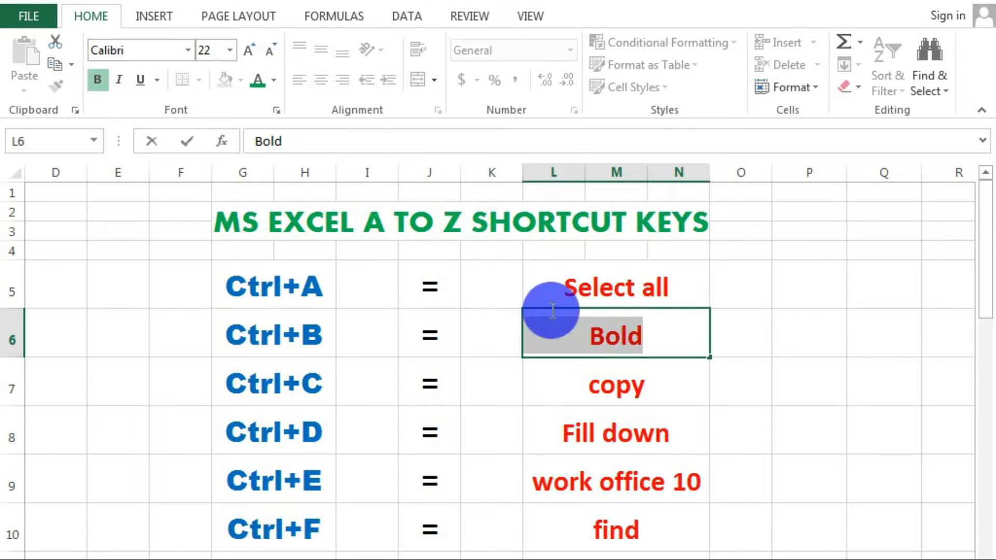
# Step: Set the font of the highlighted word "Bold" in cell L6 to Arial Black
pyautogui.click(122, 49)
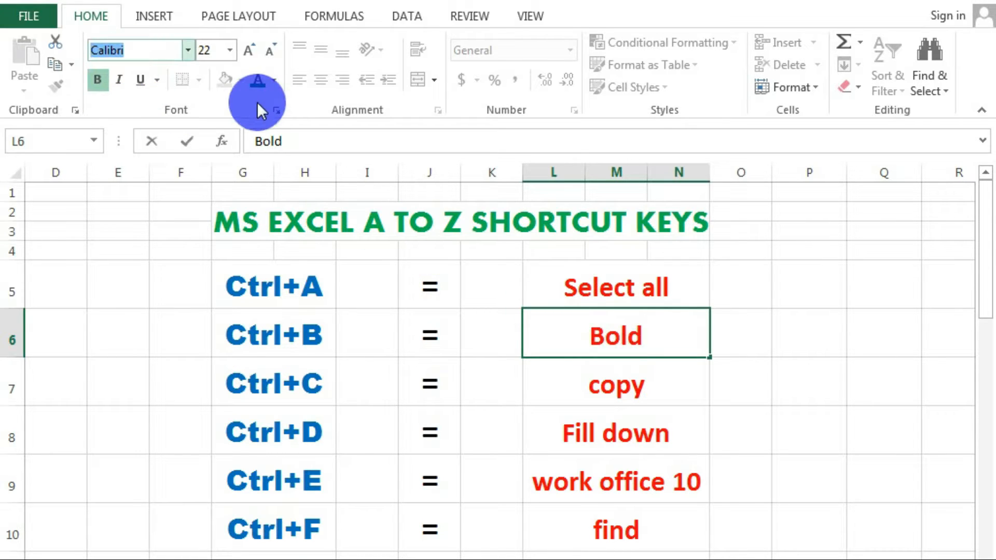
pyautogui.write('Aral')
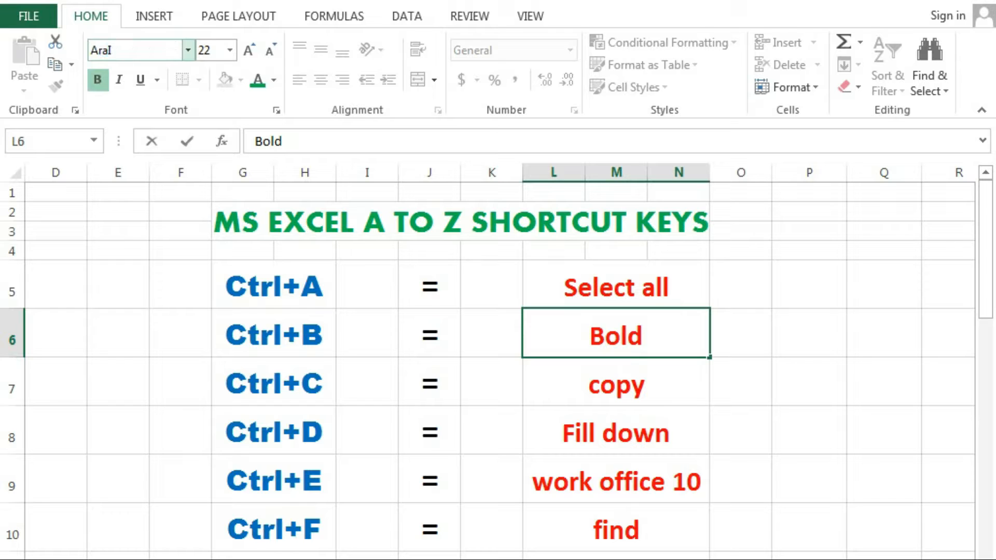
pyautogui.press('BackSpace')
pyautogui.write('ial Black')
pyautogui.press('Return')
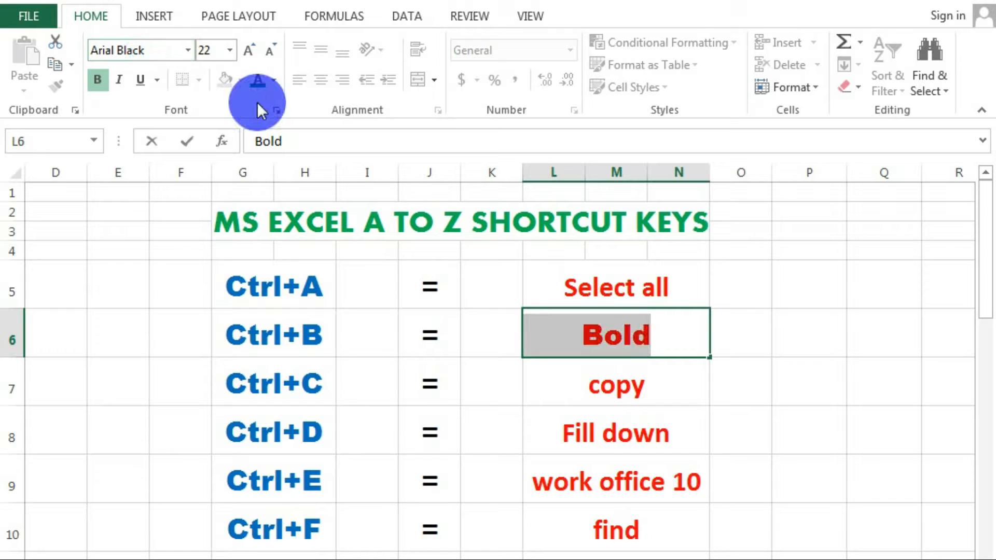
pyautogui.click(685, 331)
pyautogui.click(702, 396)
pyautogui.click(655, 338)
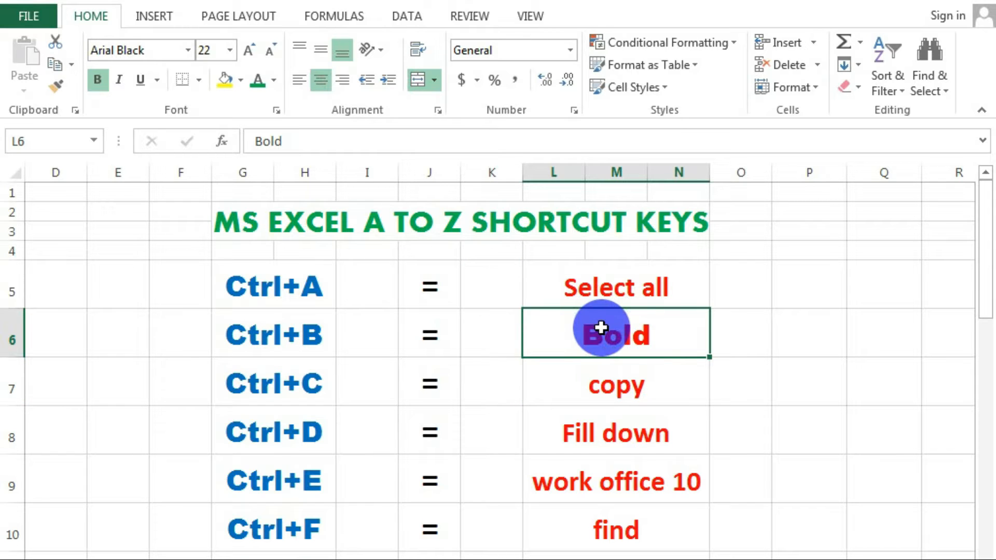
# Step: Copy the "copy" cell in row 7 and paste it into cell Q7
pyautogui.click(633, 391)
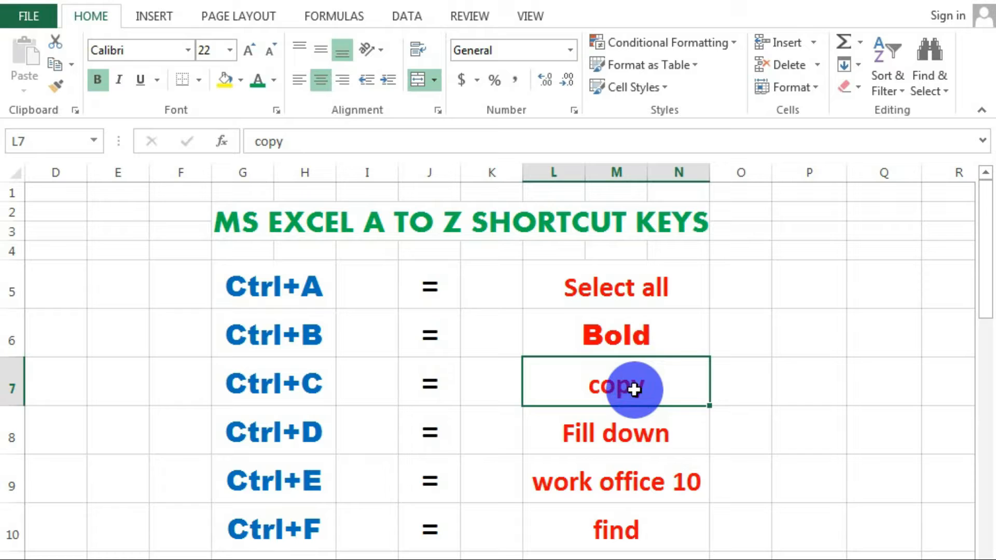
pyautogui.click(645, 441)
pyautogui.click(633, 389)
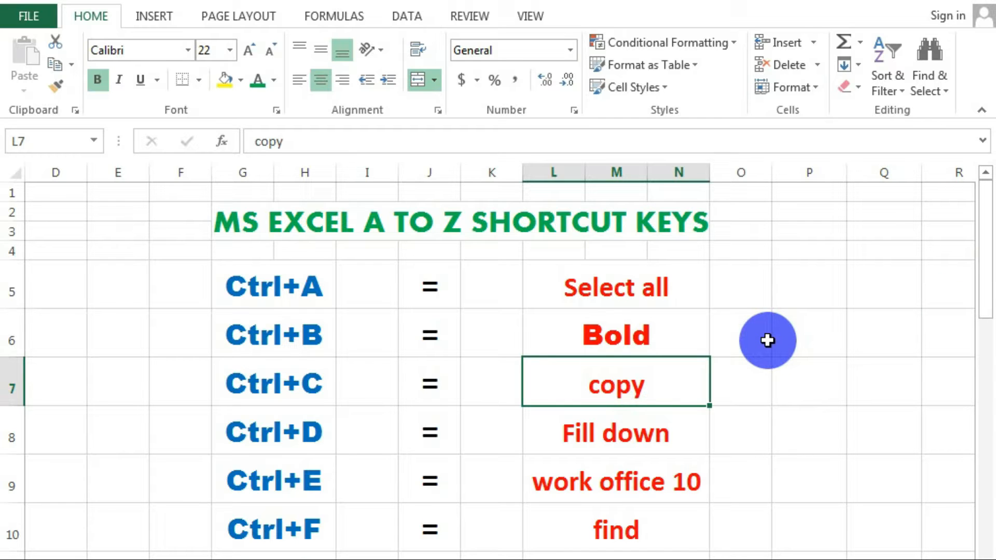
pyautogui.hotkey('ctrl', 'c')
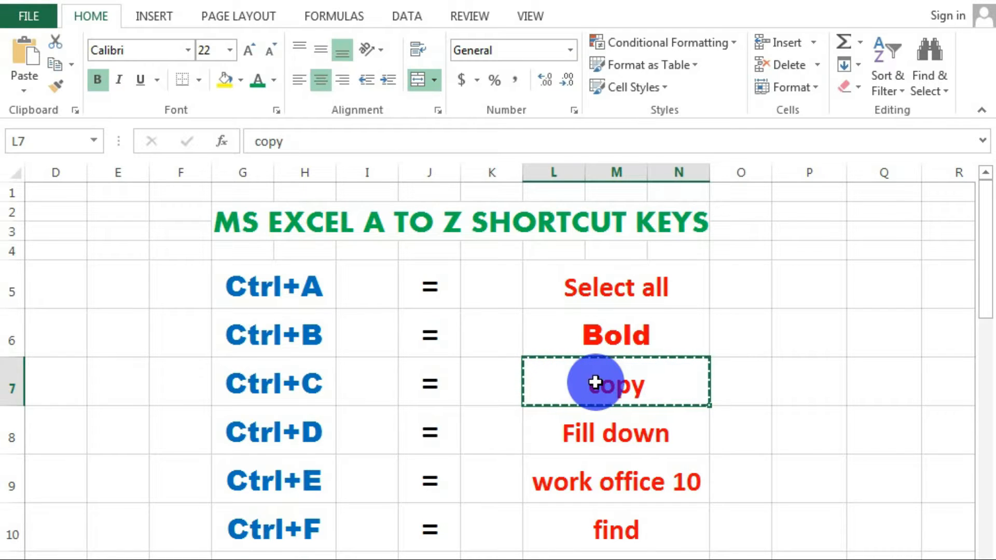
pyautogui.click(869, 385)
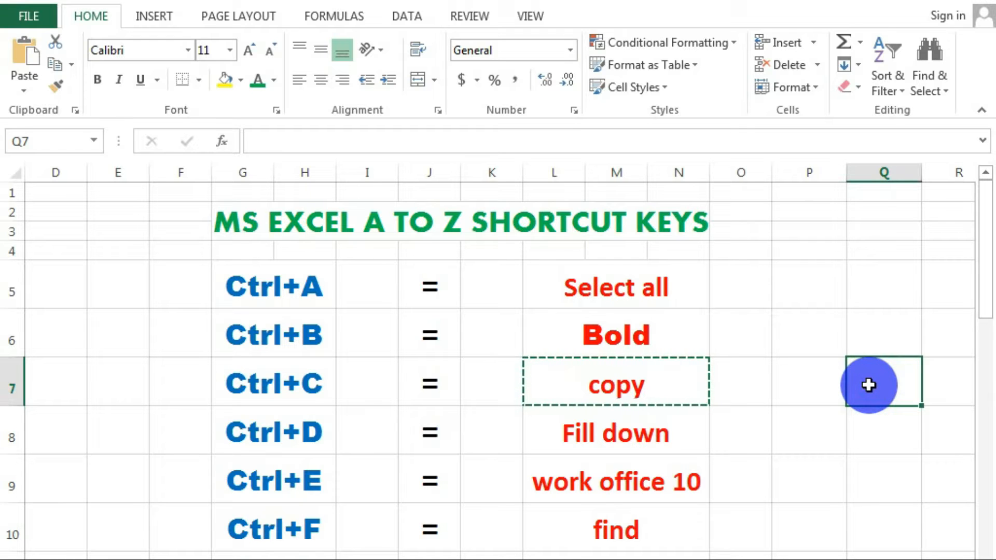
pyautogui.hotkey('ctrl', 'v')
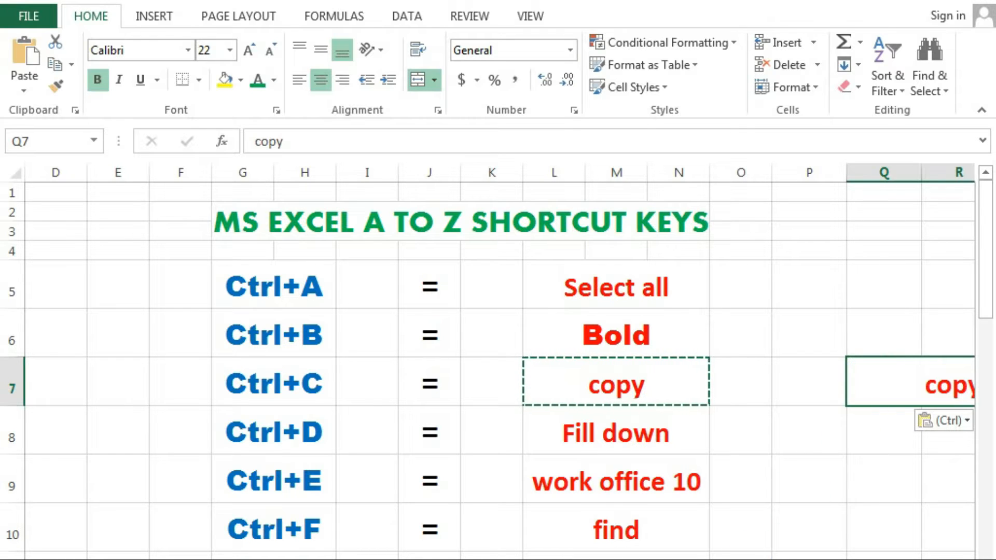
pyautogui.hscroll(2, 491, 386)
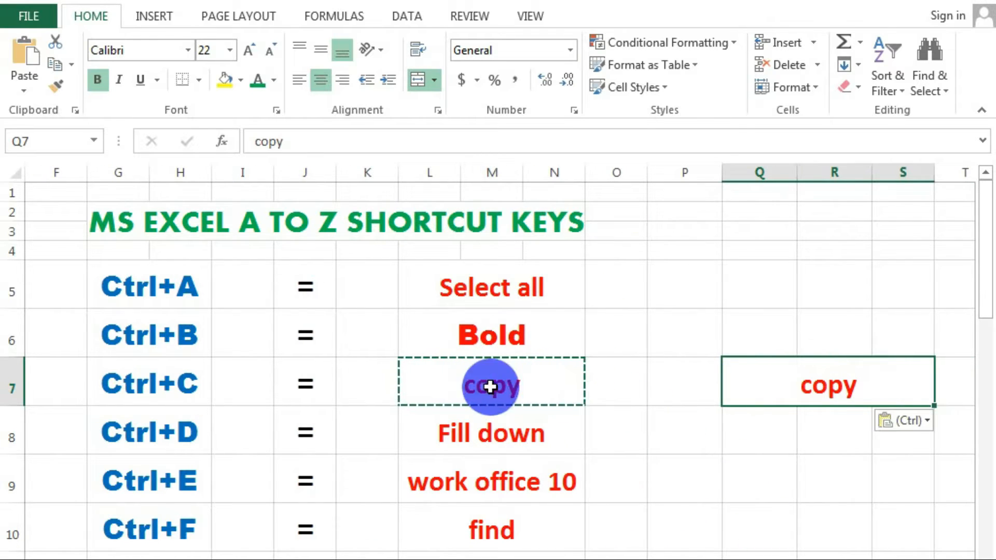
# Step: Paste the copied "copy" cell into R6 and R5 as well
pyautogui.click(754, 335)
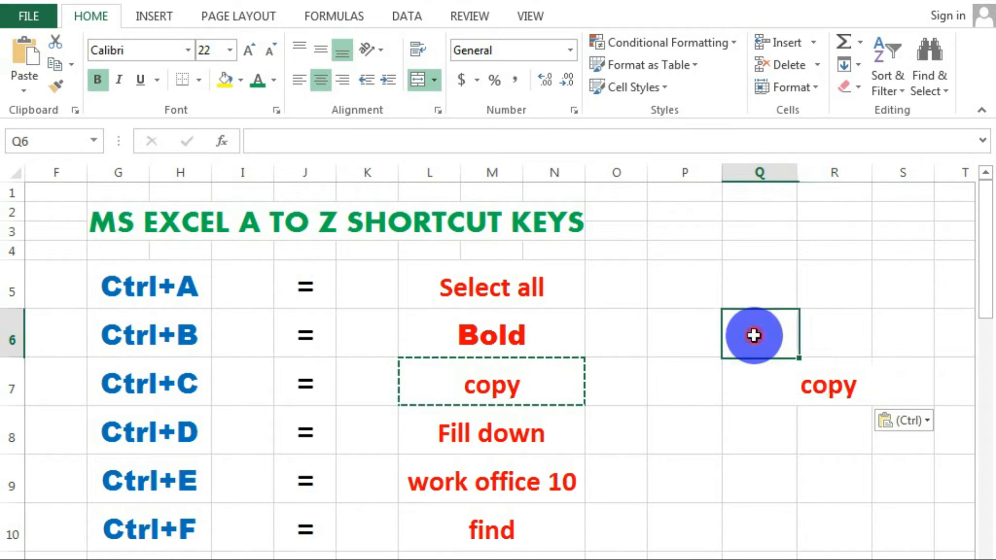
pyautogui.click(826, 344)
pyautogui.hotkey('ctrl', 'v')
pyautogui.click(815, 285)
pyautogui.hotkey('ctrl', 'v')
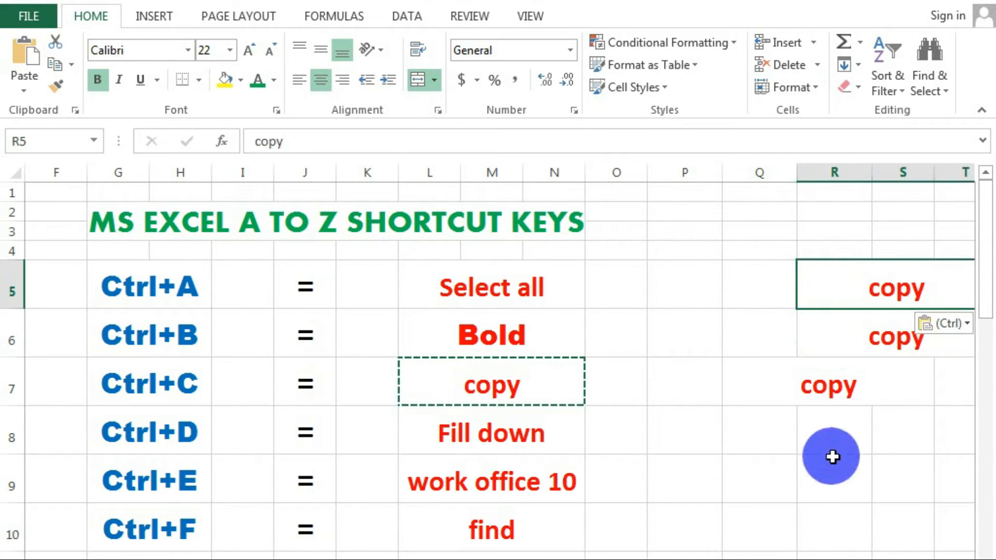
# Step: Undo the three pastes, the Arial Black font change and the worksheet title with its merged cells, and clear the copy marquee
pyautogui.hotkey('ctrl', 'z')
pyautogui.hotkey('ctrl', 'z')
pyautogui.hotkey('ctrl', 'z')
pyautogui.hotkey('ctrl', 'z')
pyautogui.hotkey('ctrl', 'z')
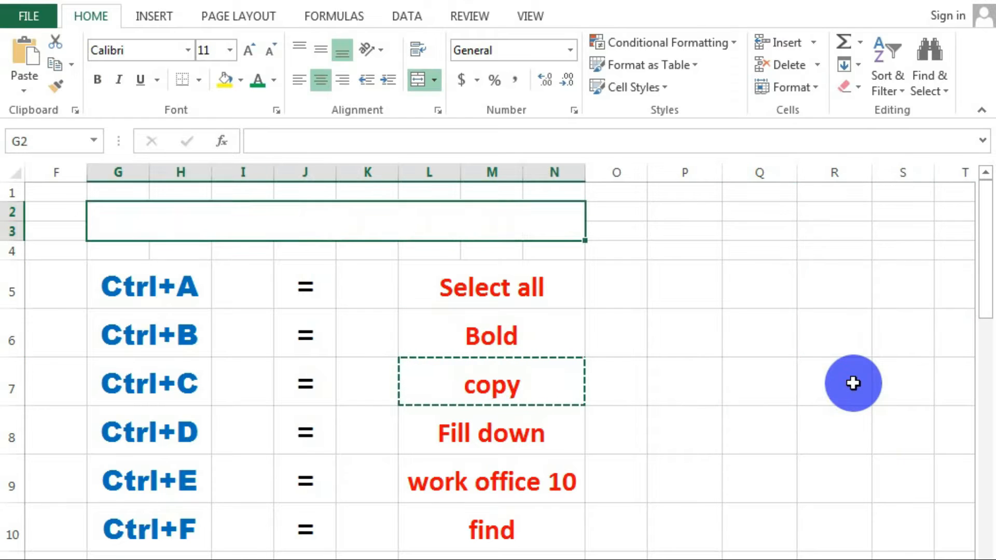
pyautogui.hotkey('ctrl', 'z')
pyautogui.click(566, 444)
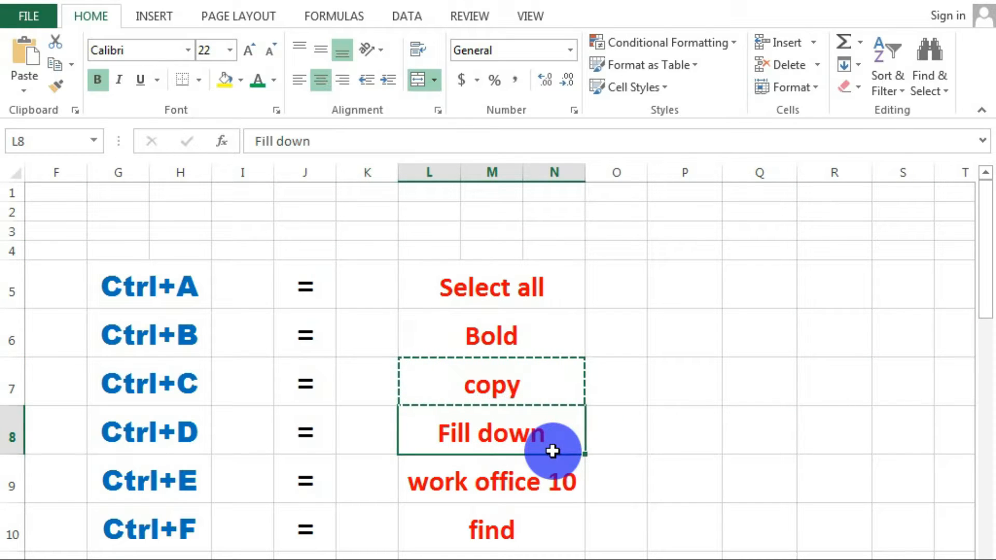
pyautogui.press('Escape')
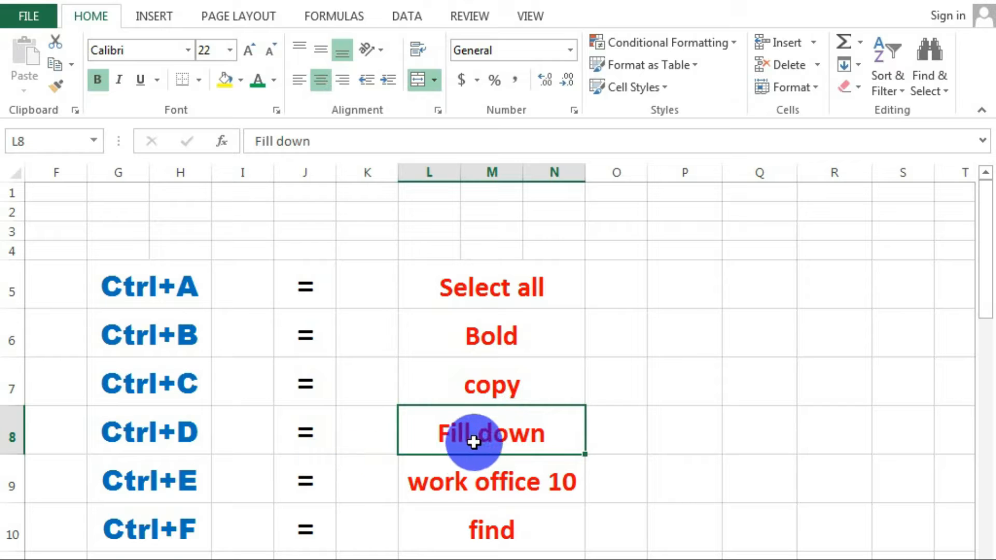
# Step: Enter the value 98 in cell Q5
pyautogui.click(767, 294)
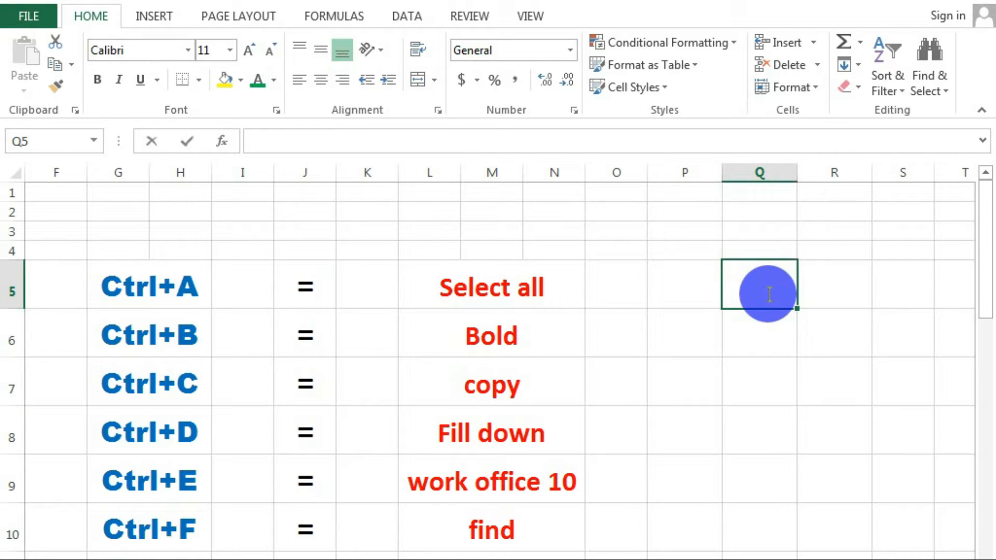
pyautogui.write('98')
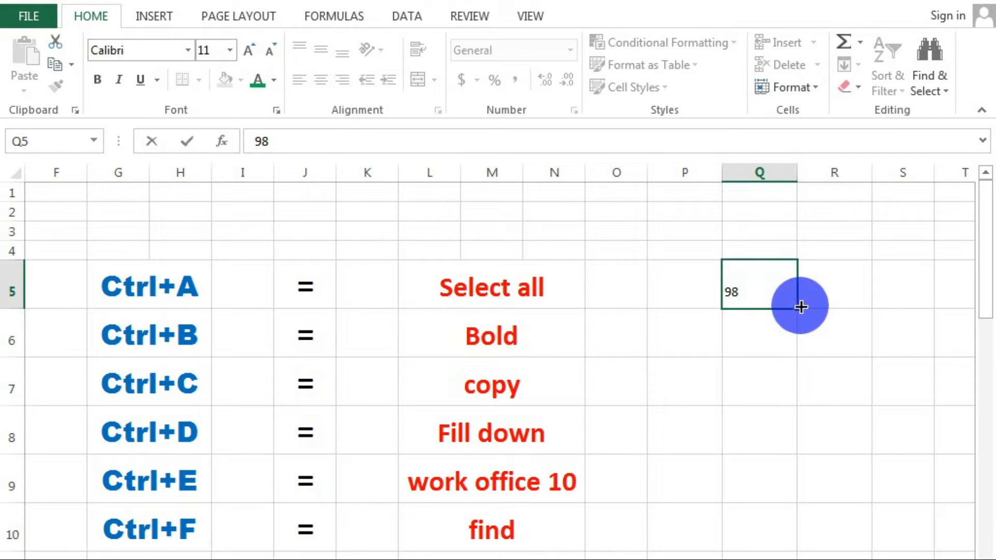
pyautogui.click(801, 313)
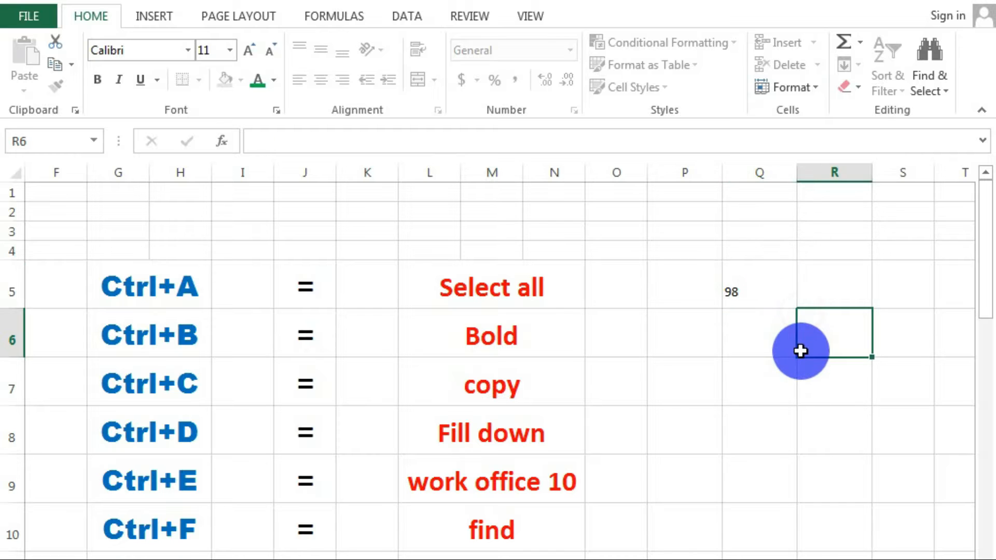
# Step: Fill the value 98 down column Q from cell Q5, and undo the fill
pyautogui.click(733, 305)
pyautogui.moveTo(796, 309); pyautogui.dragTo(799, 559)
pyautogui.hotkey('ctrl', 'd')
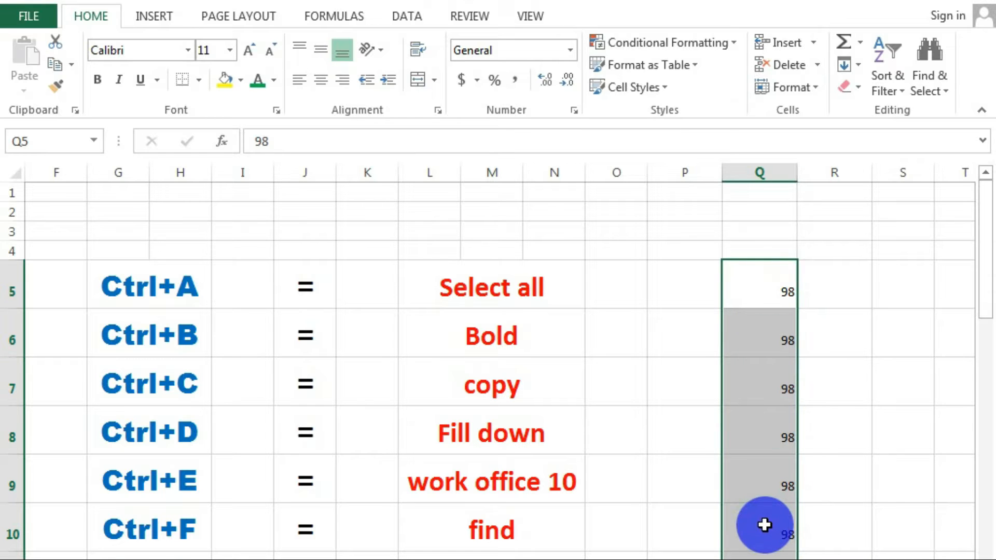
pyautogui.hotkey('ctrl', 'z')
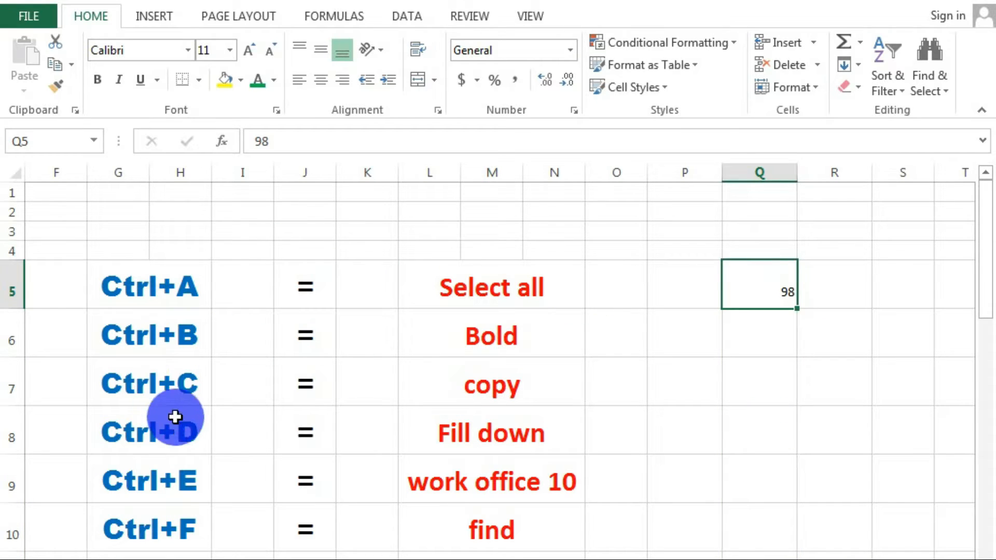
# Step: Move the value 98 to cell Q6 and fill it down the selected cells of column Q
pyautogui.moveTo(795, 301); pyautogui.dragTo(762, 557)
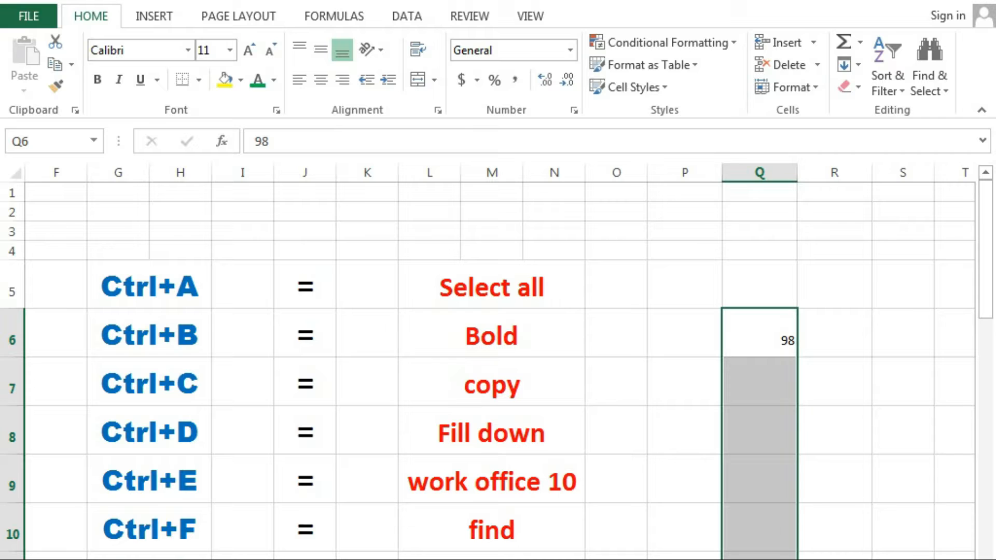
pyautogui.hotkey('ctrl', 'd')
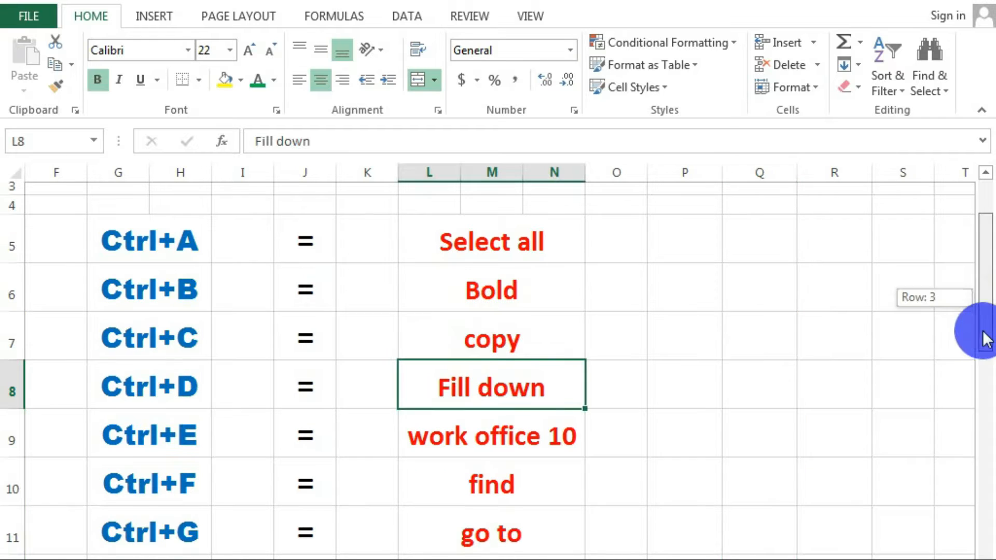
# Step: Select the description of the Ctrl+E entry in cell L9
pyautogui.moveTo(981, 329); pyautogui.dragTo(980, 324)
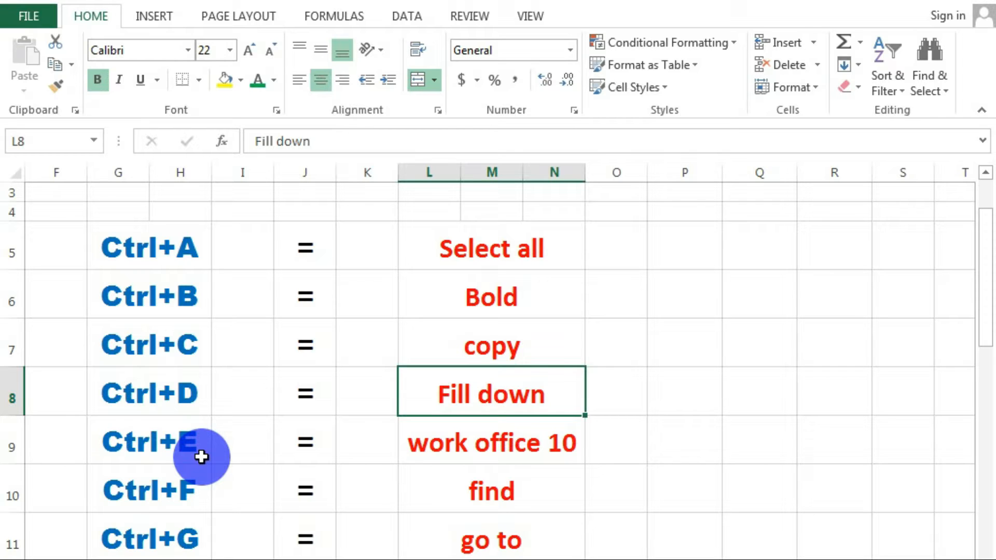
pyautogui.click(419, 428)
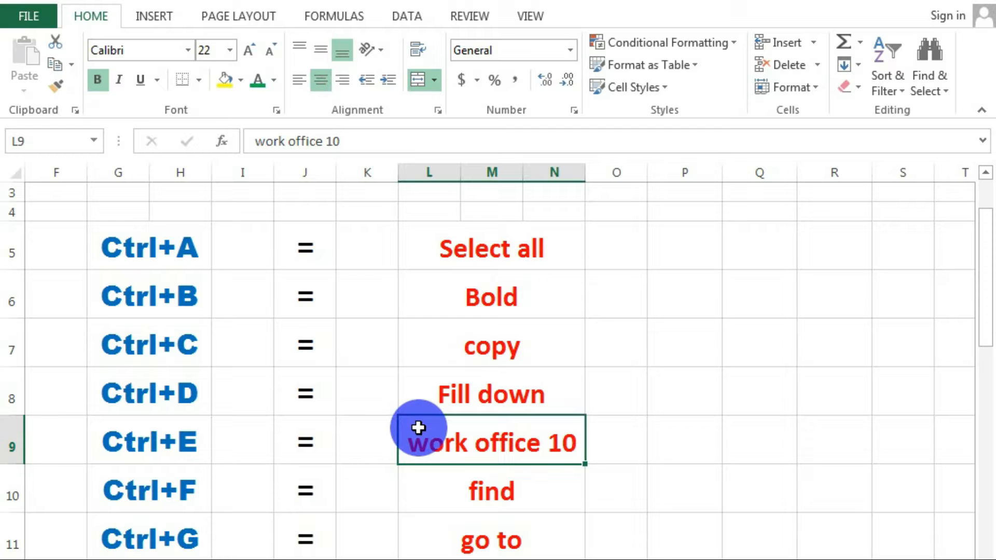
pyautogui.moveTo(991, 333); pyautogui.dragTo(929, 378)
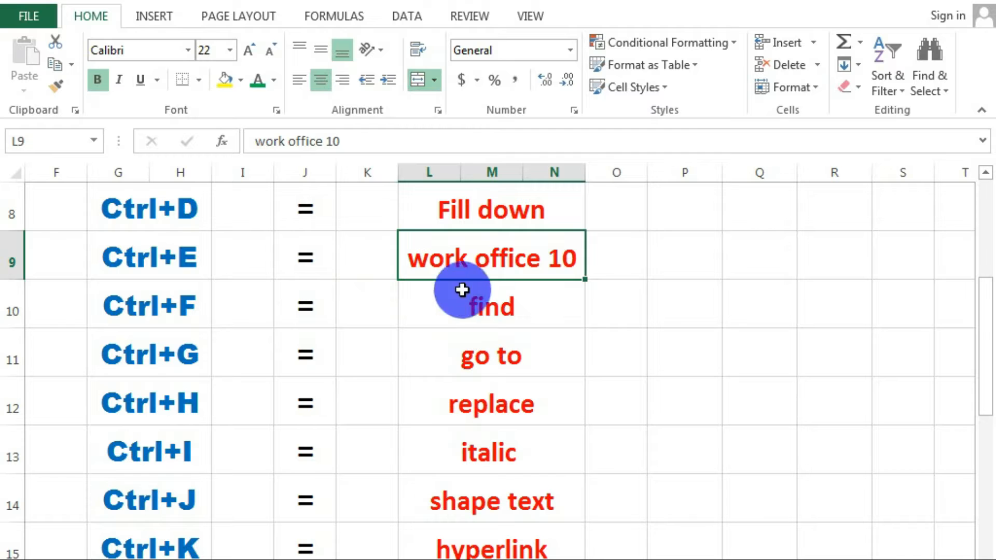
pyautogui.click(505, 303)
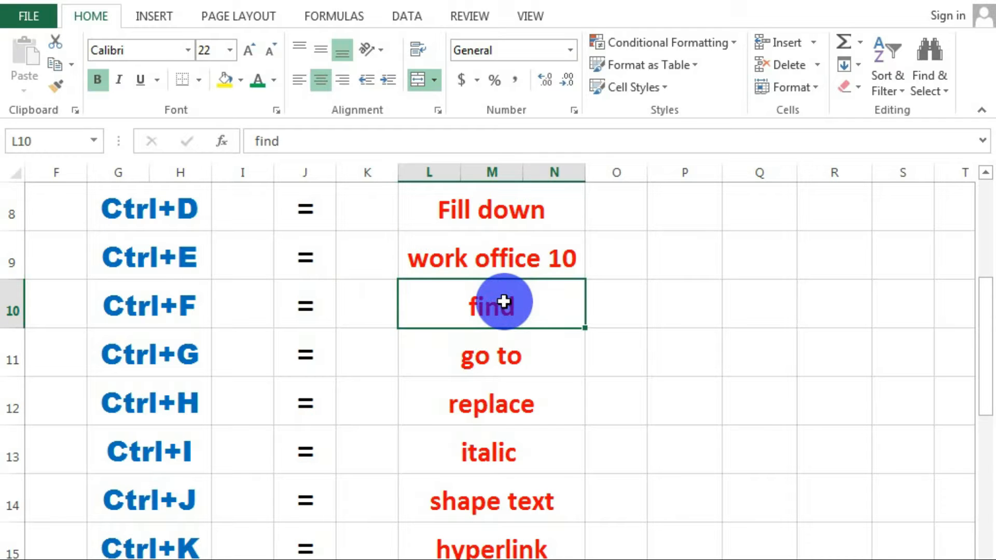
pyautogui.hotkey('ctrl', 'f')
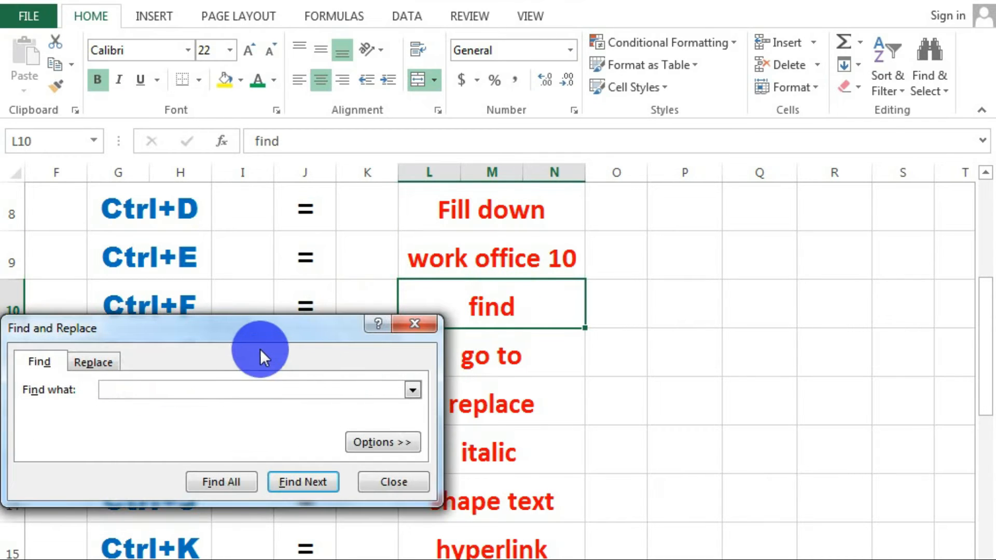
pyautogui.moveTo(254, 334); pyautogui.dragTo(554, 277)
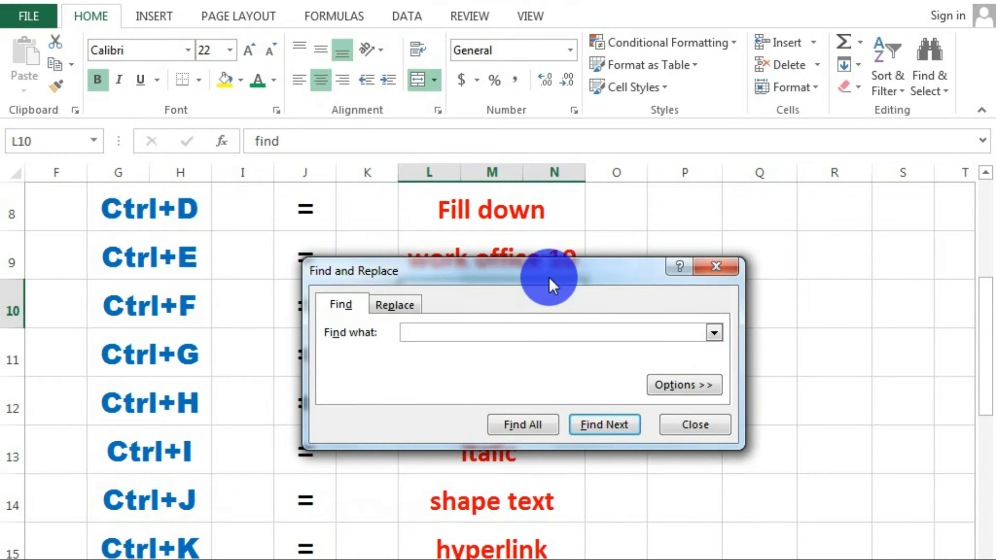
pyautogui.click(711, 267)
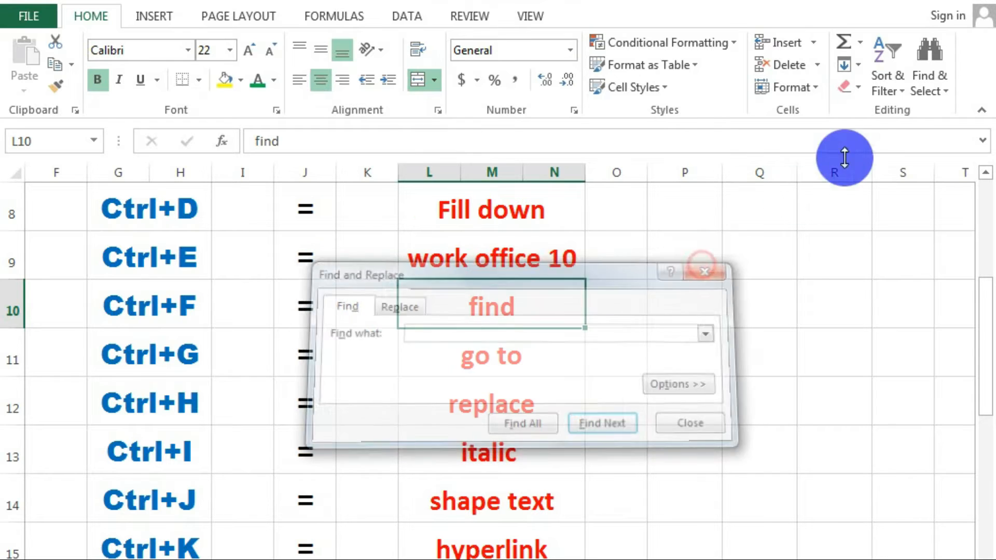
# Step: Find the next cell containing "HYPERLINK" and move the Find and Replace dialog clear of the list
pyautogui.click(940, 66)
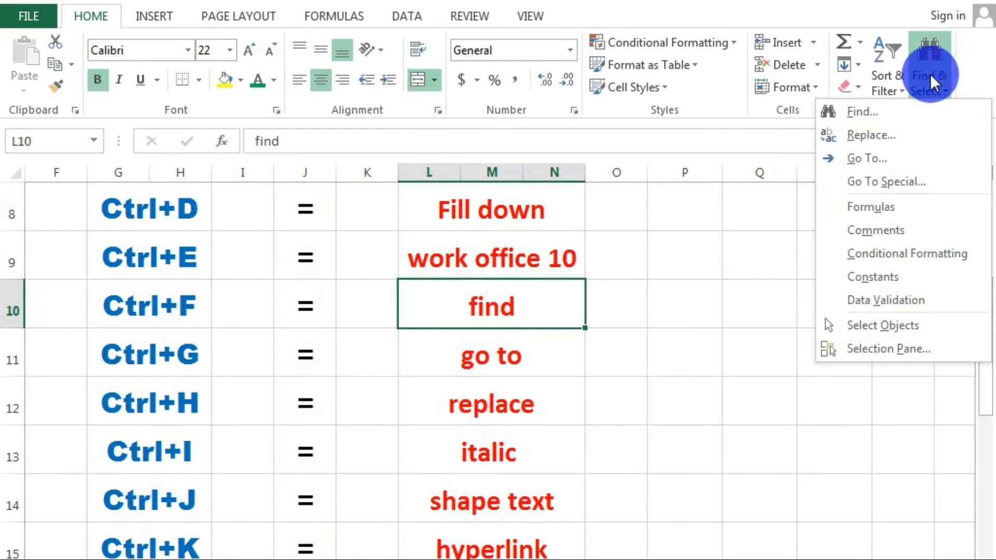
pyautogui.click(871, 111)
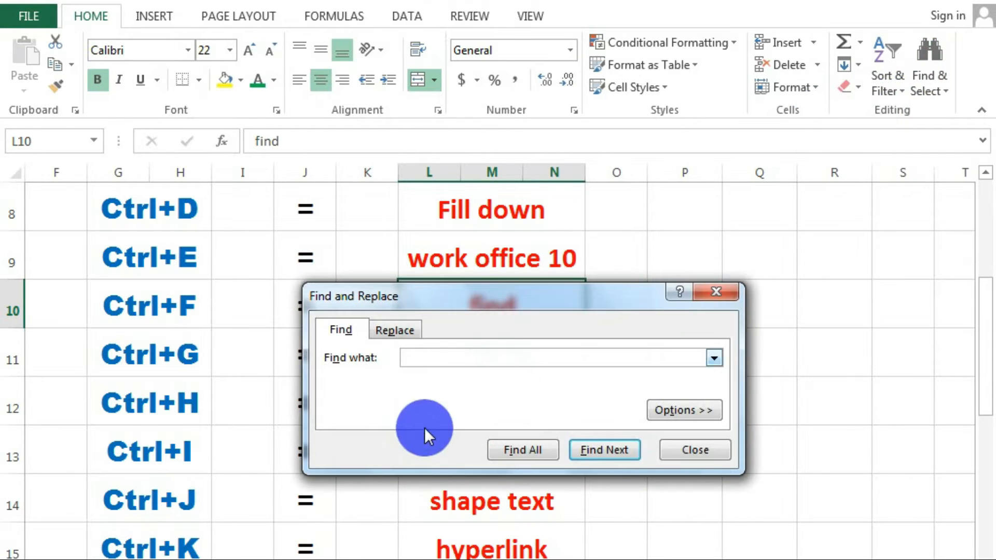
pyautogui.moveTo(494, 317); pyautogui.dragTo(500, 267)
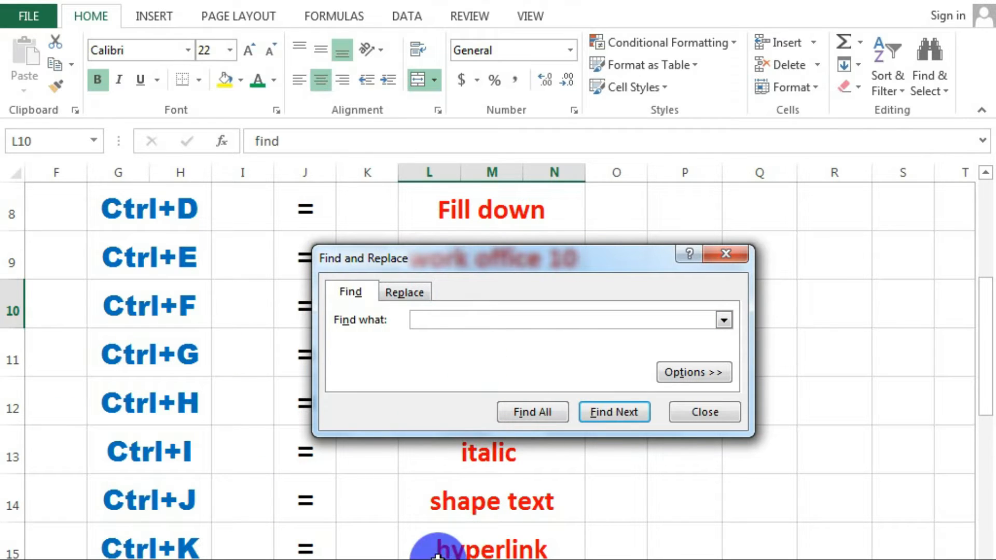
pyautogui.click(434, 319)
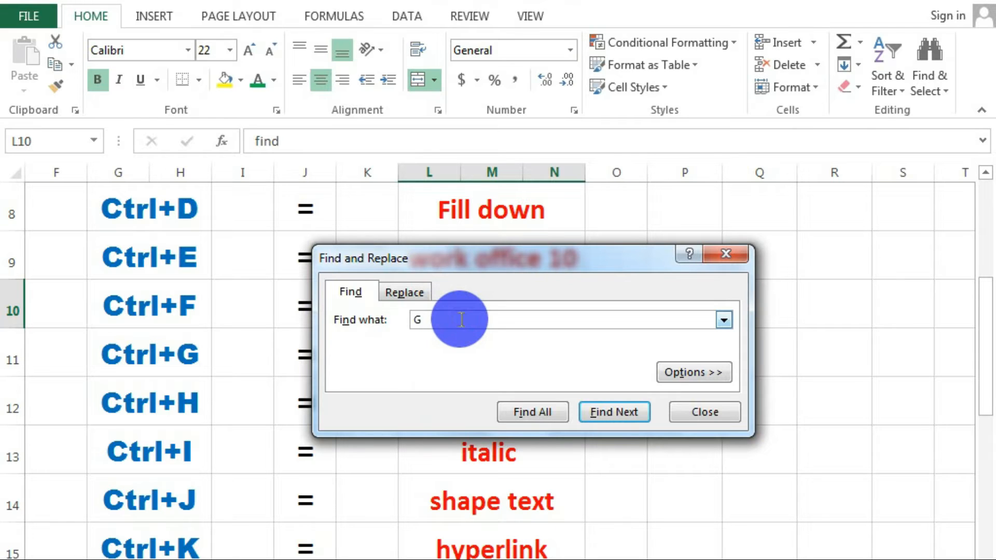
pyautogui.write('HYPERLINK')
pyautogui.click(593, 406)
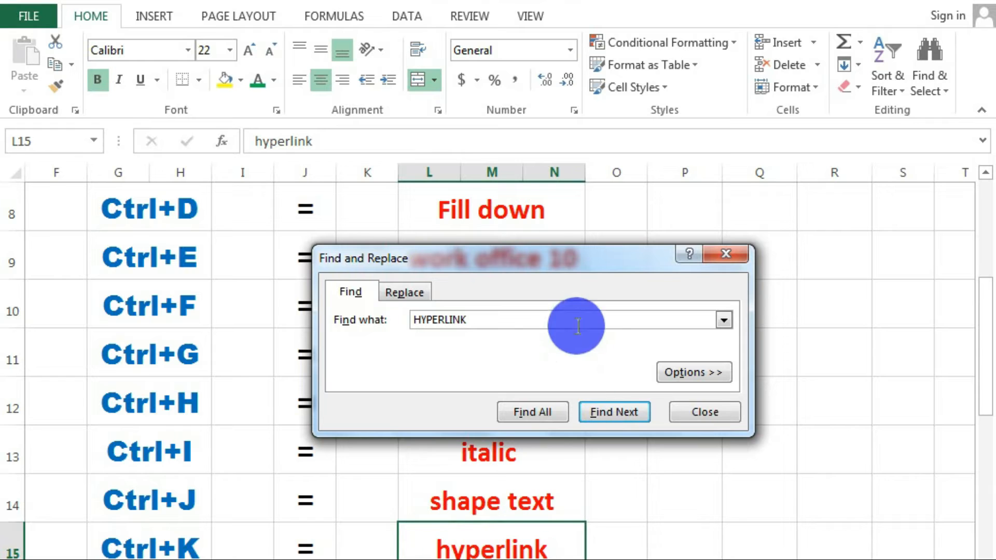
pyautogui.moveTo(551, 261); pyautogui.dragTo(711, 201)
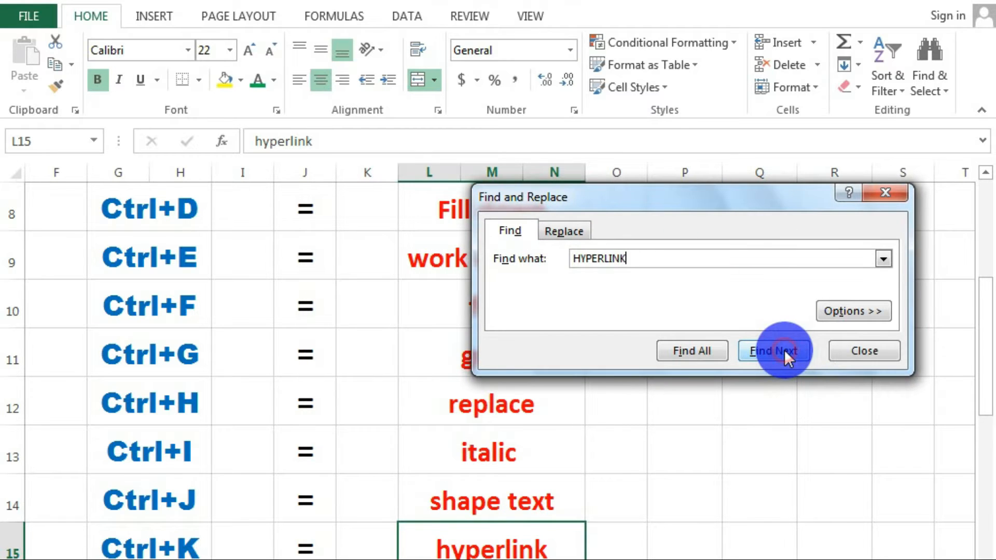
# Step: Replace the search text with "F" and list all cells that contain it
pyautogui.moveTo(656, 259); pyautogui.dragTo(469, 266)
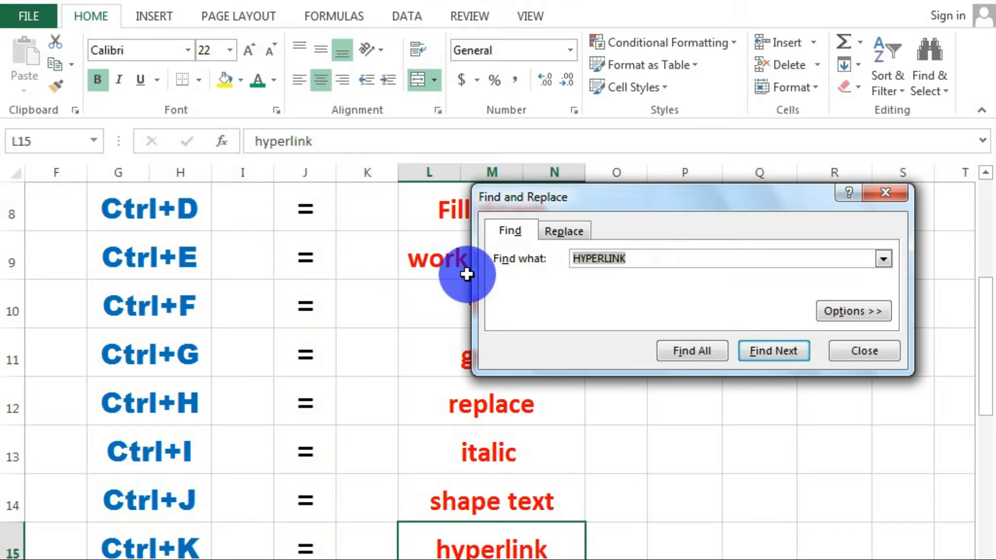
pyautogui.write('CR')
pyautogui.press('BackSpace')
pyautogui.press('BackSpace')
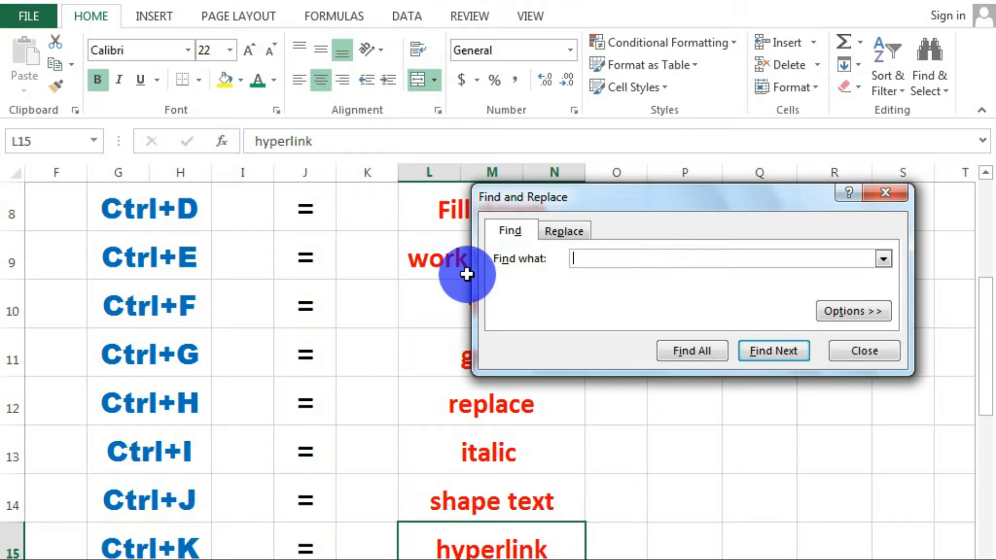
pyautogui.write('F')
pyautogui.click(747, 344)
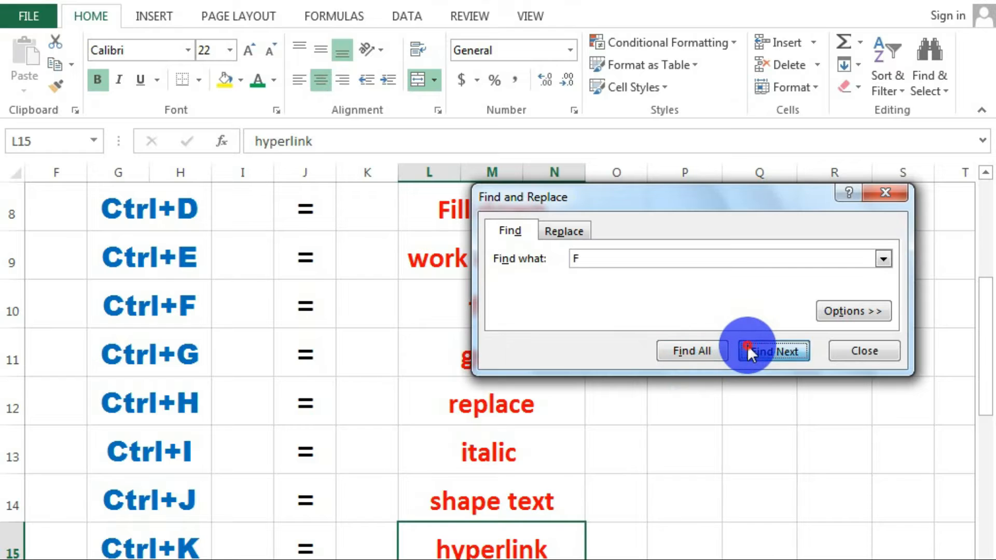
pyautogui.click(698, 348)
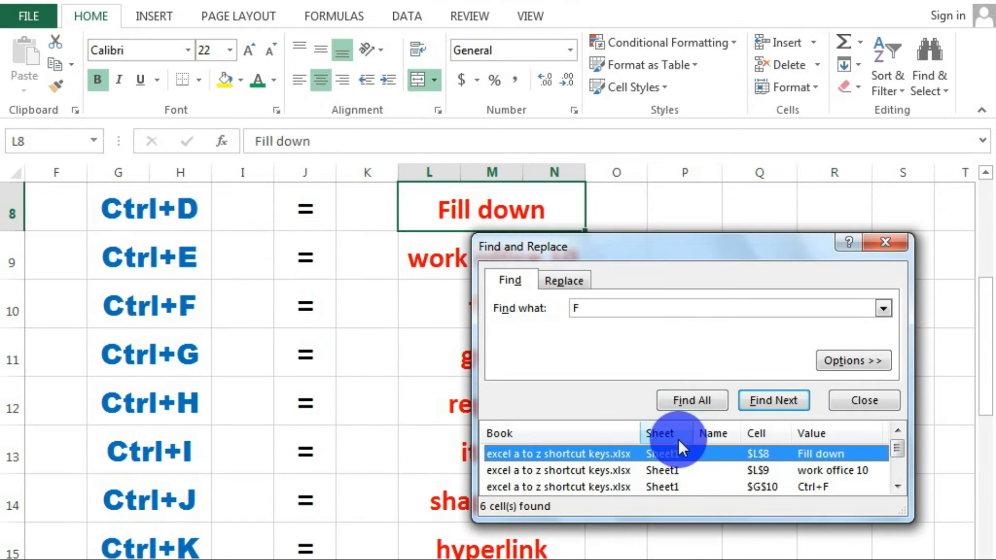
# Step: Go to the listed matches in cells L17 and L22, and close the Find and Replace dialog
pyautogui.moveTo(903, 450); pyautogui.dragTo(895, 485)
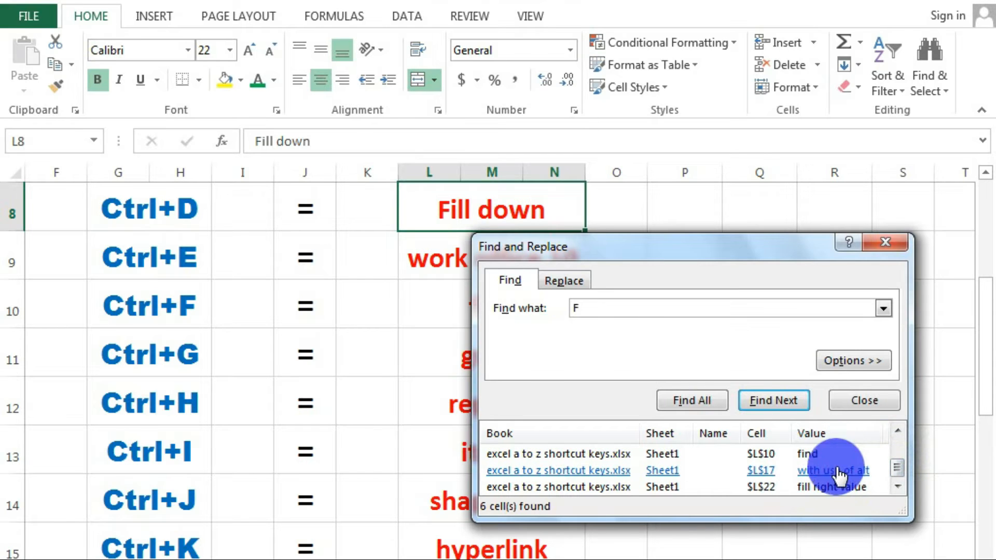
pyautogui.click(736, 471)
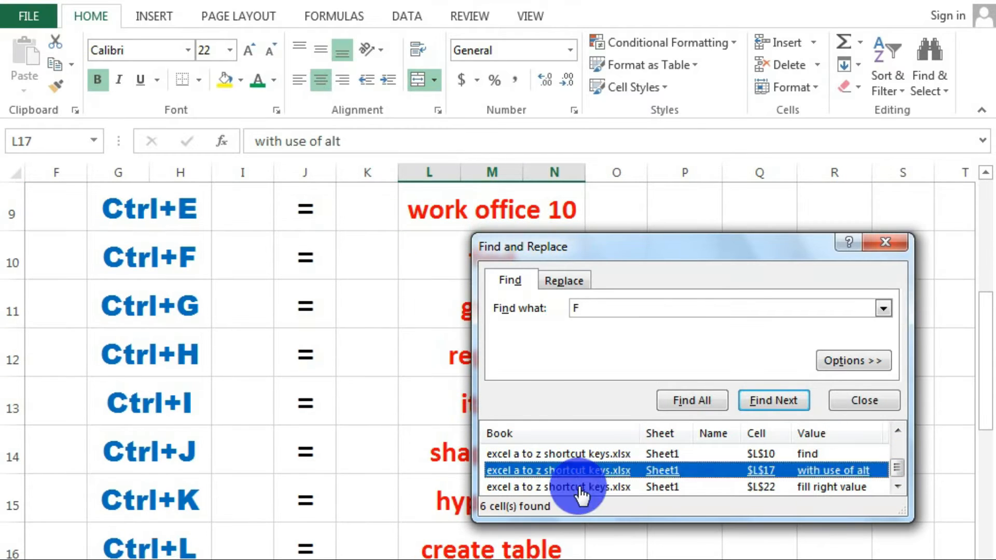
pyautogui.click(830, 486)
pyautogui.click(841, 403)
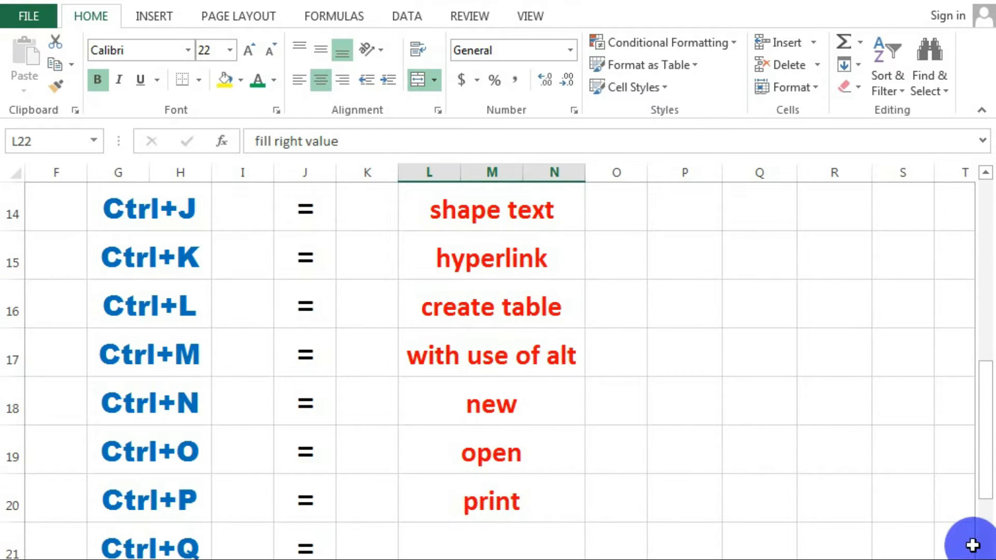
# Step: Delete the contents of cells R16 to R18
pyautogui.moveTo(988, 347); pyautogui.dragTo(984, 195)
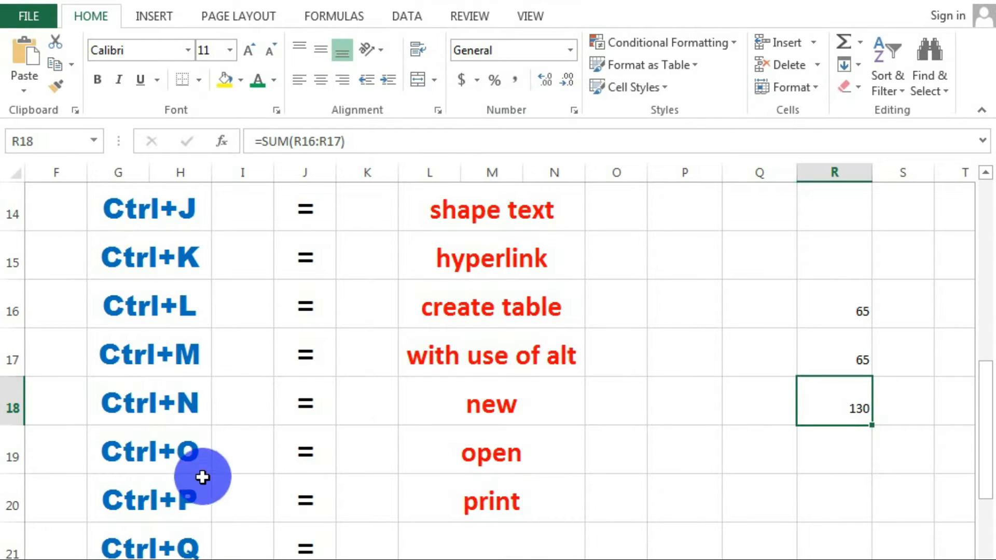
pyautogui.moveTo(845, 311); pyautogui.dragTo(848, 393)
pyautogui.press('Delete')
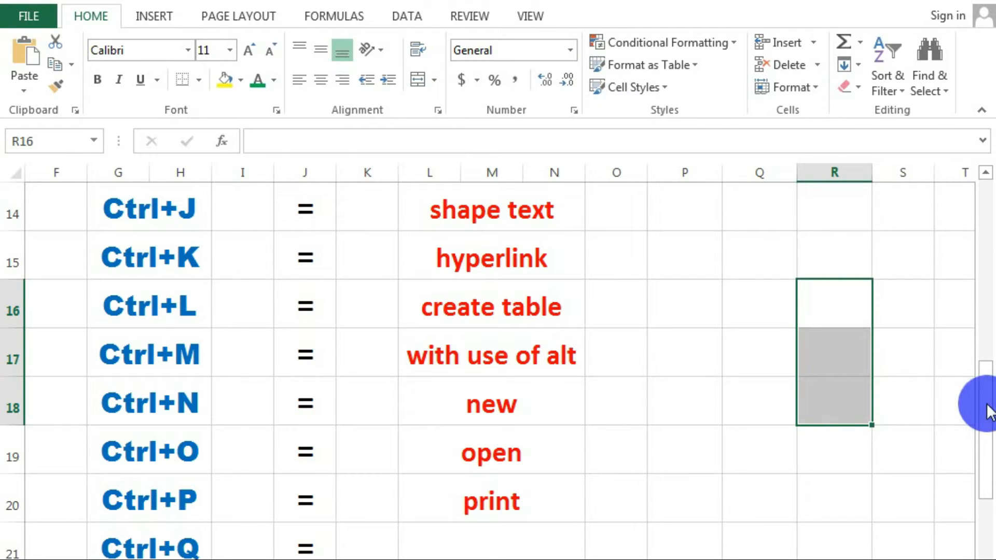
# Step: Enter the value 65 in cells Q7 and Q8
pyautogui.moveTo(984, 415); pyautogui.dragTo(982, 282)
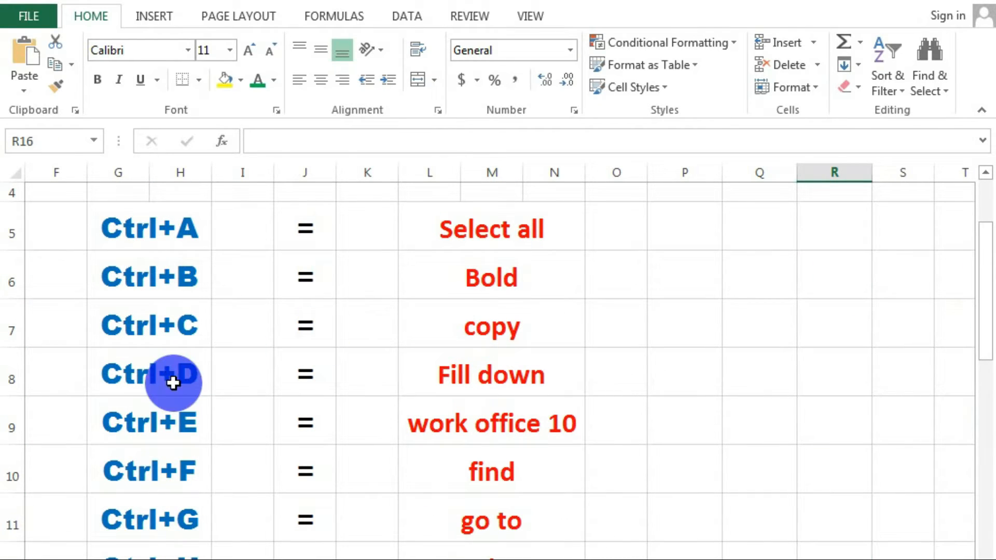
pyautogui.click(493, 515)
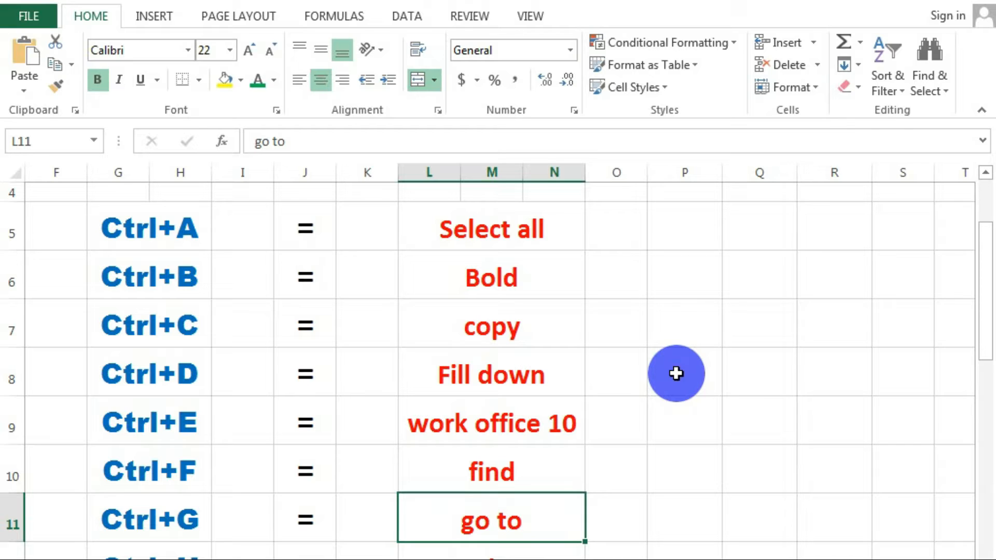
pyautogui.click(752, 315)
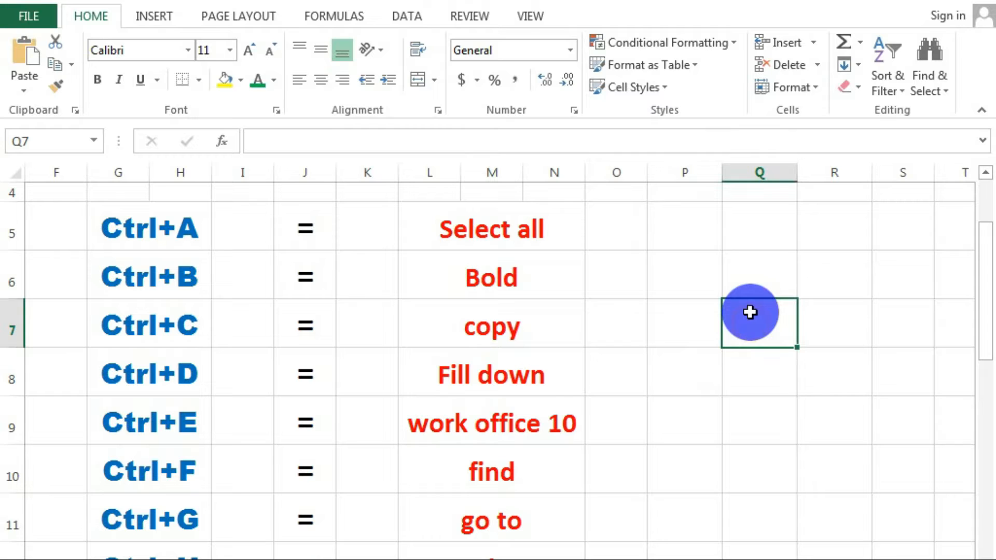
pyautogui.write('65')
pyautogui.press('Return')
pyautogui.press('Return')
pyautogui.click(776, 385)
pyautogui.write('65')
pyautogui.click(756, 406)
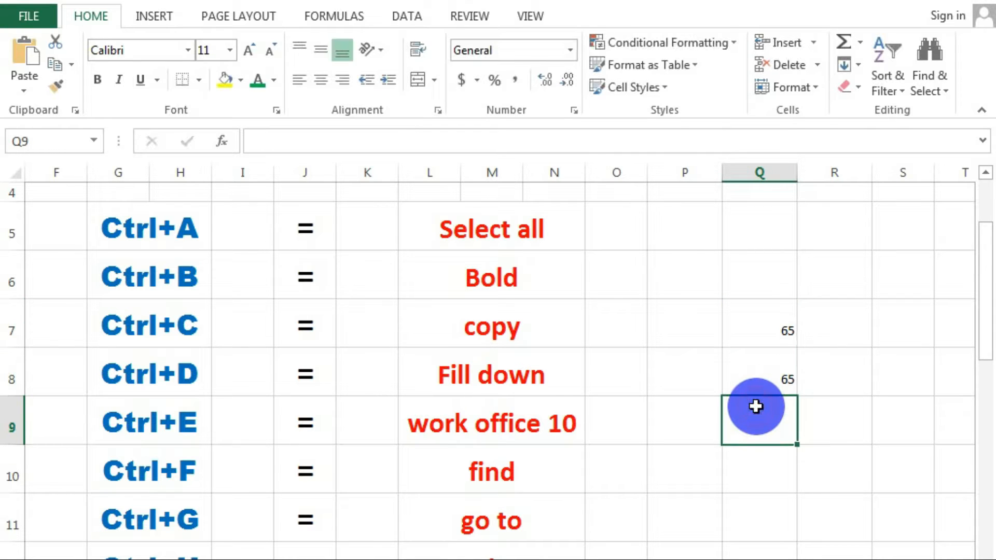
# Step: Sum cells Q7 to Q8 with a SUM formula in cell Q9, and select that cell to check the formula
pyautogui.write('=sum(')
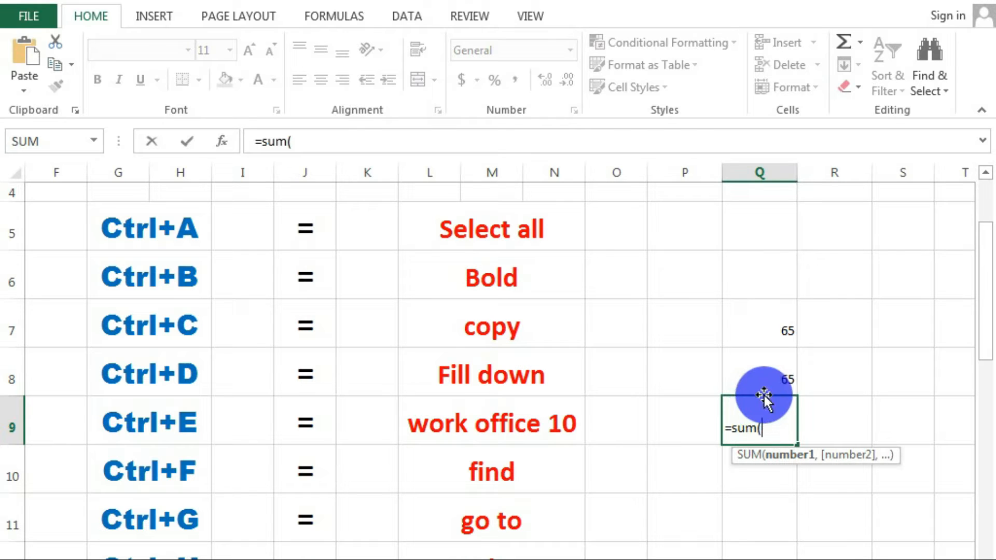
pyautogui.moveTo(760, 391); pyautogui.dragTo(770, 340)
pyautogui.press('Return')
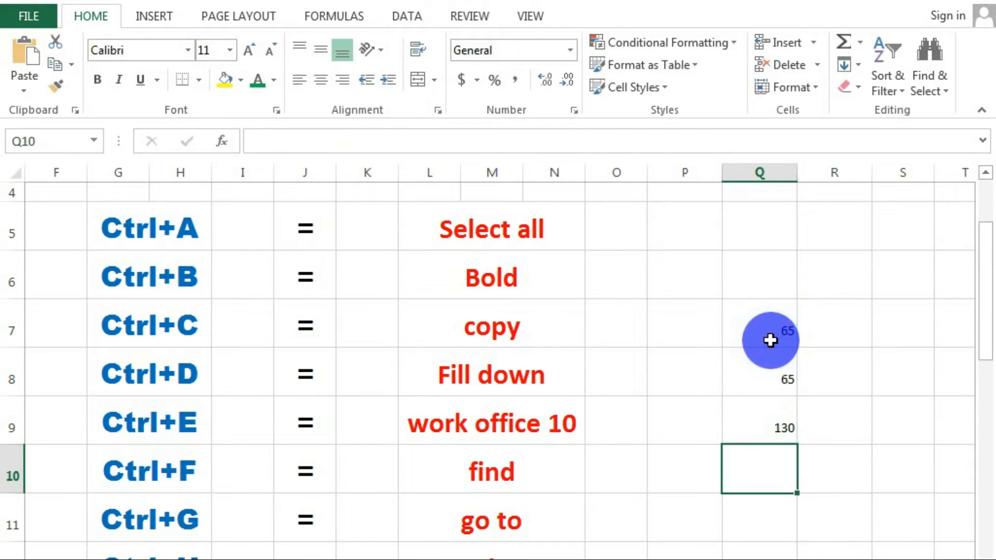
pyautogui.click(756, 444)
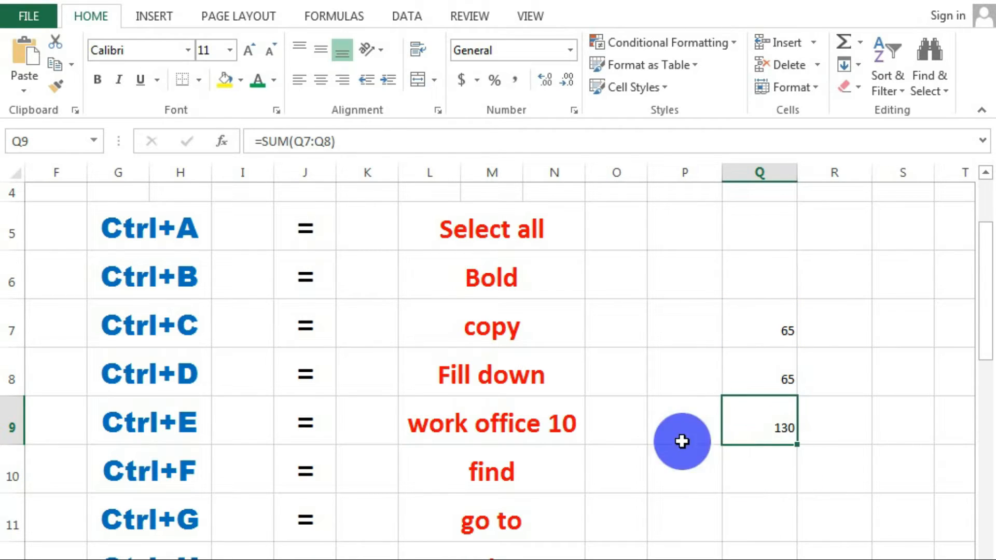
# Step: Try to go to the reference "sum" from cell Q10 with the Go To command
pyautogui.click(756, 482)
pyautogui.hotkey('ctrl', 'g')
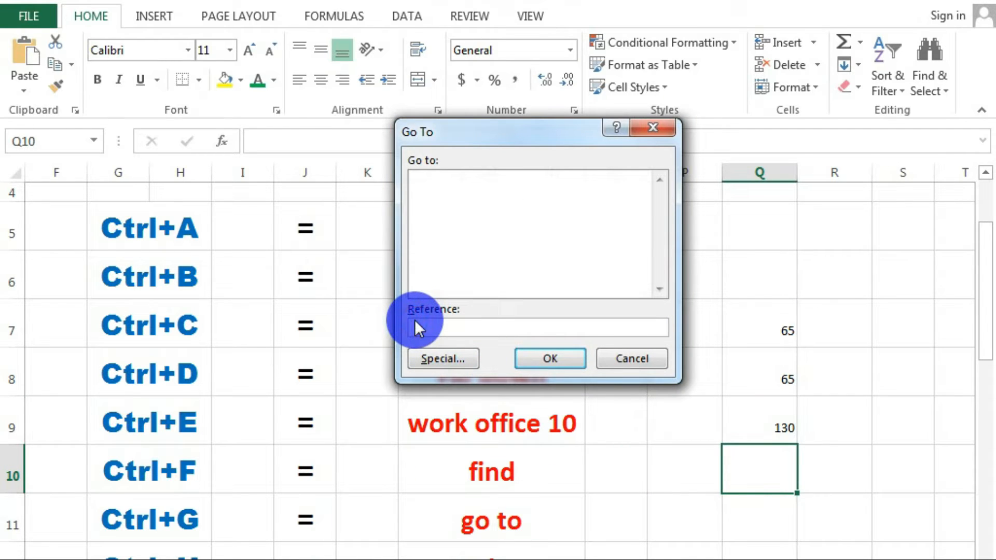
pyautogui.press('Return')
pyautogui.press('Return')
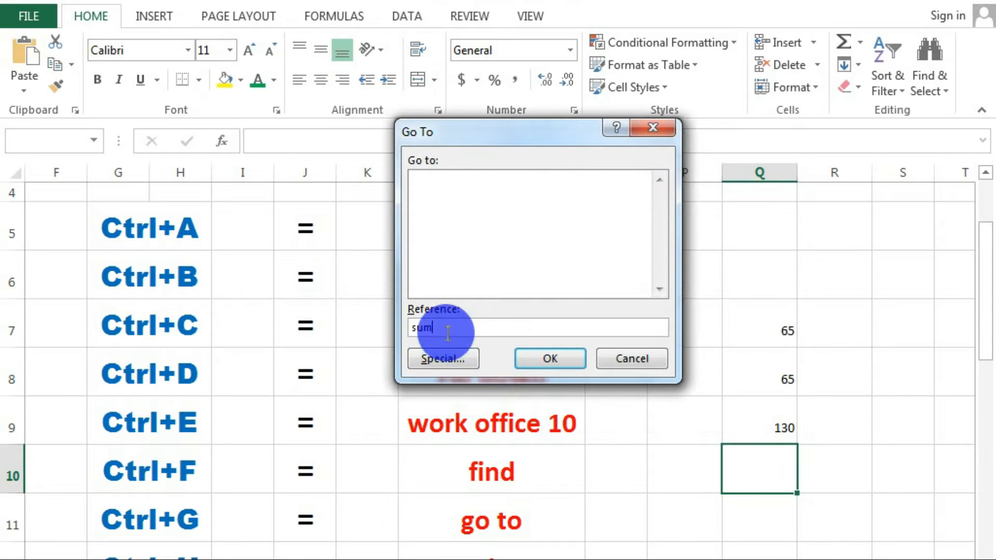
pyautogui.press('Return')
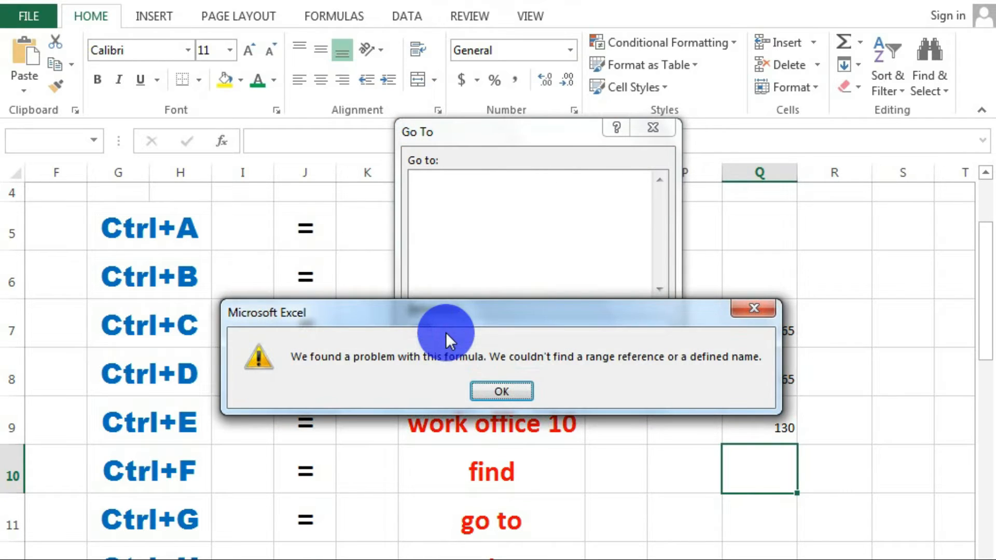
pyautogui.click(483, 392)
# Step: Select the worksheet's formula cells with Go To Special, including numbers, text, logicals and errors
pyautogui.click(468, 361)
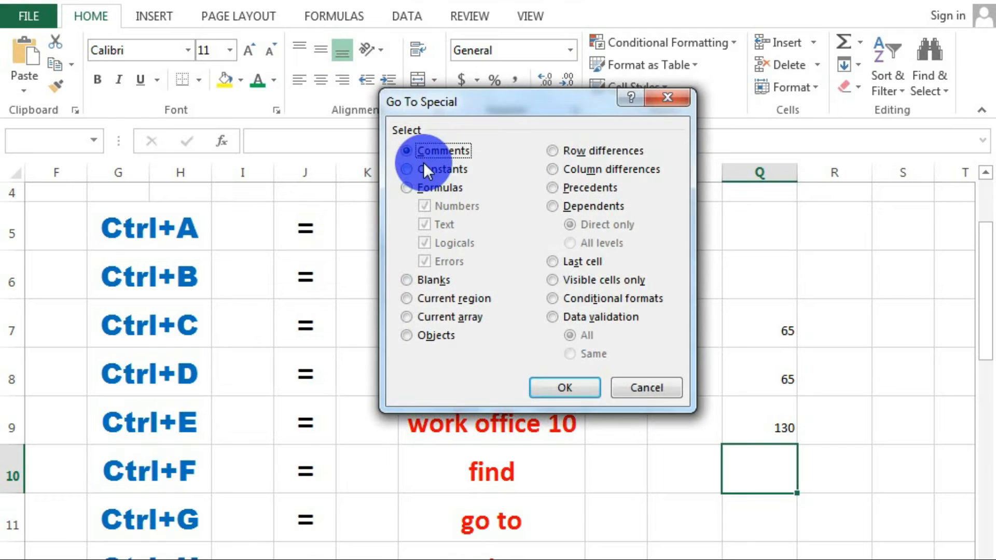
pyautogui.click(409, 187)
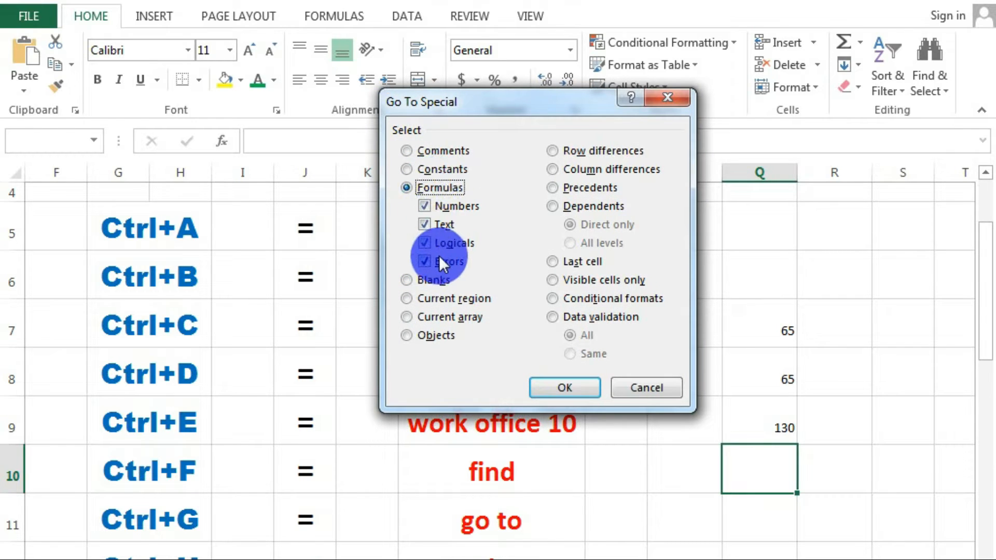
pyautogui.click(545, 384)
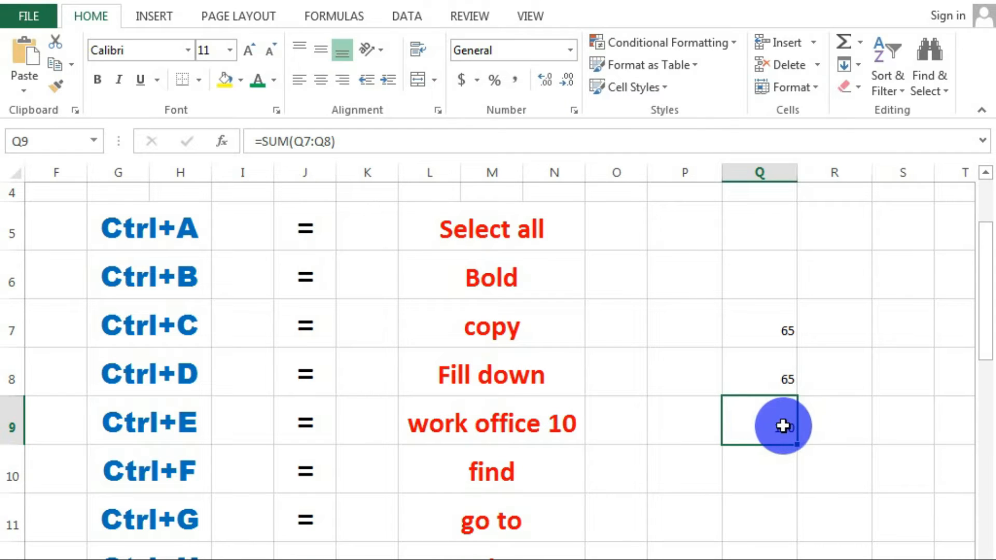
# Step: Starting from empty cell R12, select the formula cells again with the Formulas option of Go To Special
pyautogui.click(768, 523)
pyautogui.click(845, 551)
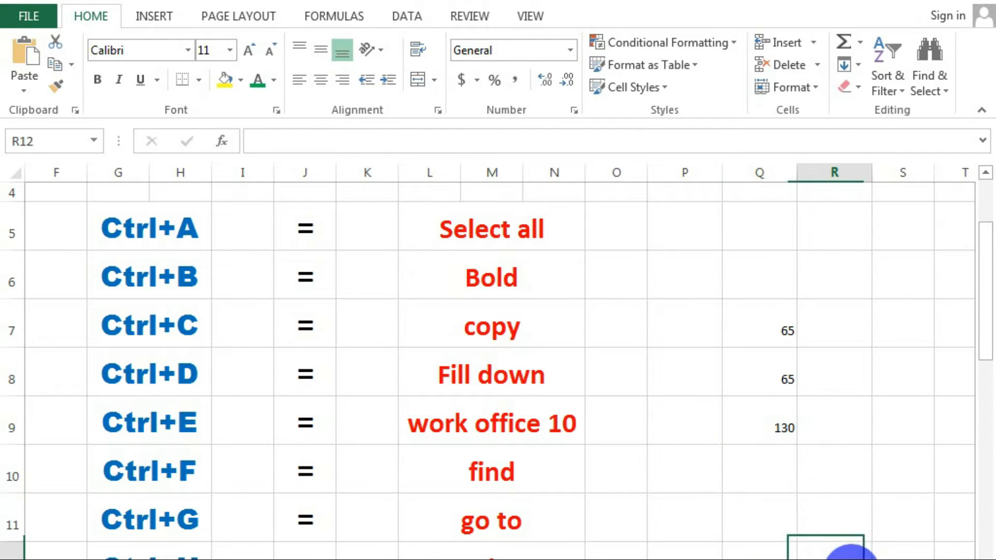
pyautogui.hotkey('ctrl', 'g')
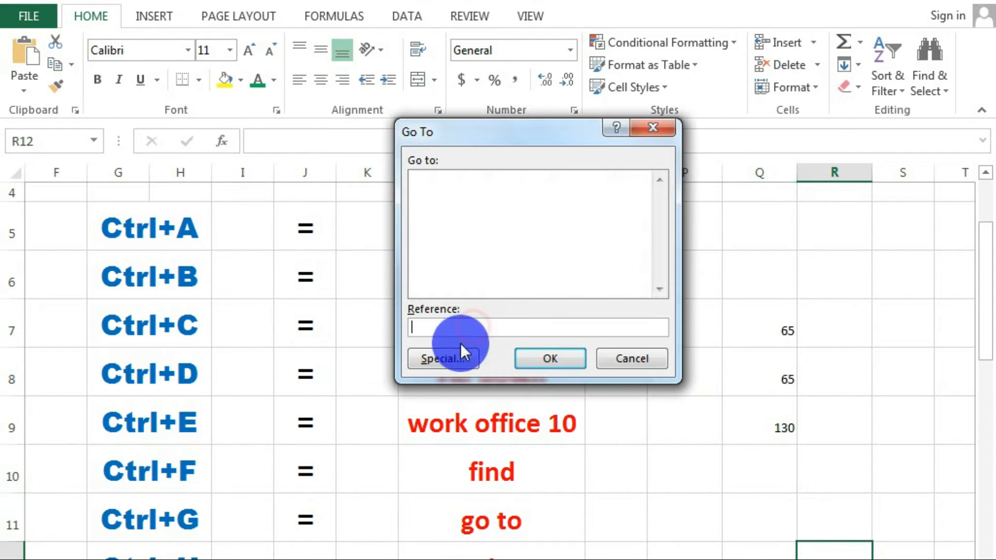
pyautogui.click(456, 358)
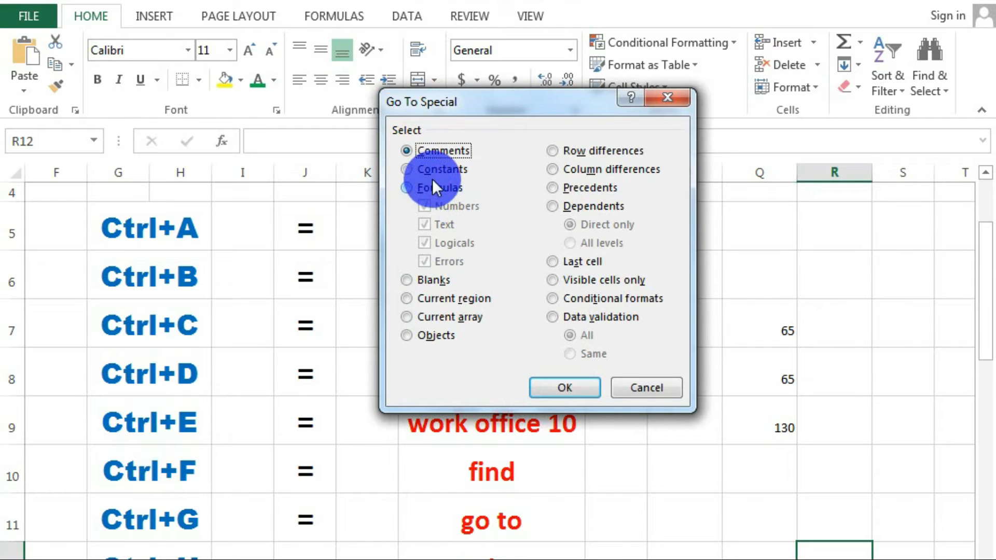
pyautogui.click(421, 187)
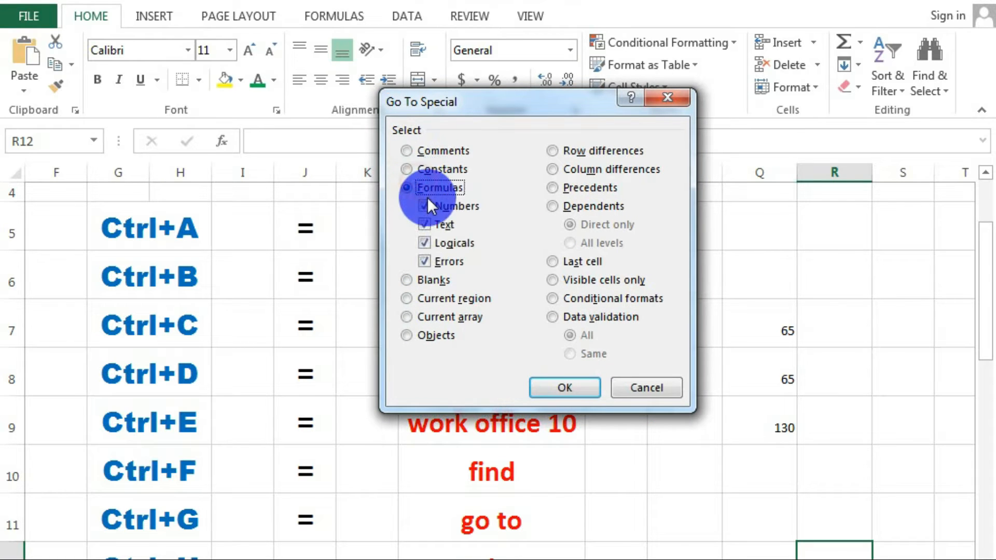
pyautogui.click(568, 384)
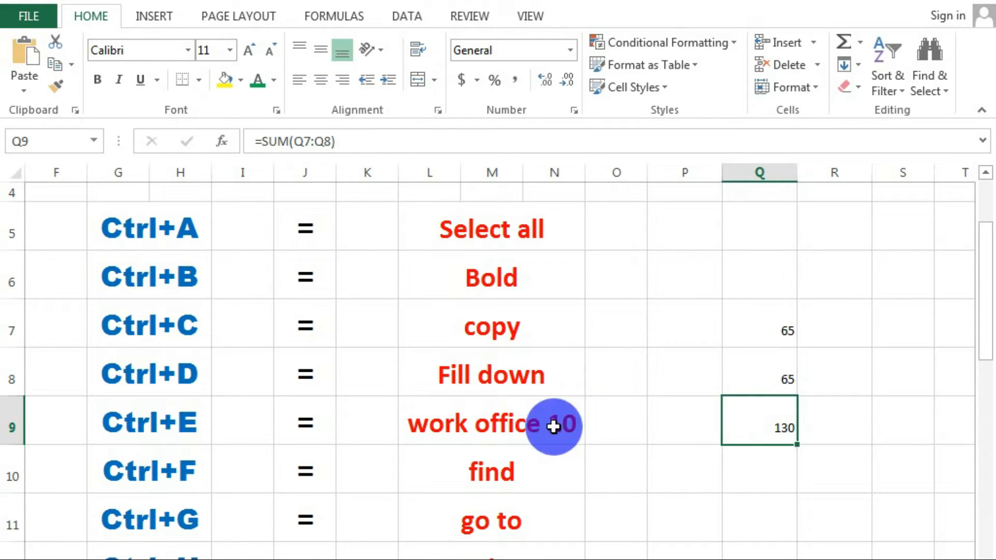
# Step: Select the "replace" cell L12 and open the Replace command for it
pyautogui.moveTo(978, 318); pyautogui.dragTo(975, 347)
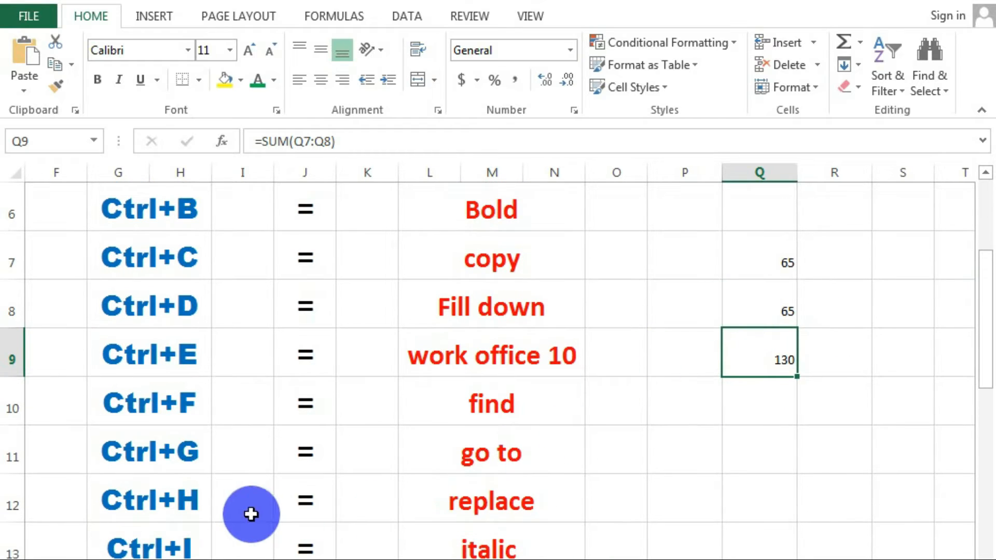
pyautogui.click(441, 502)
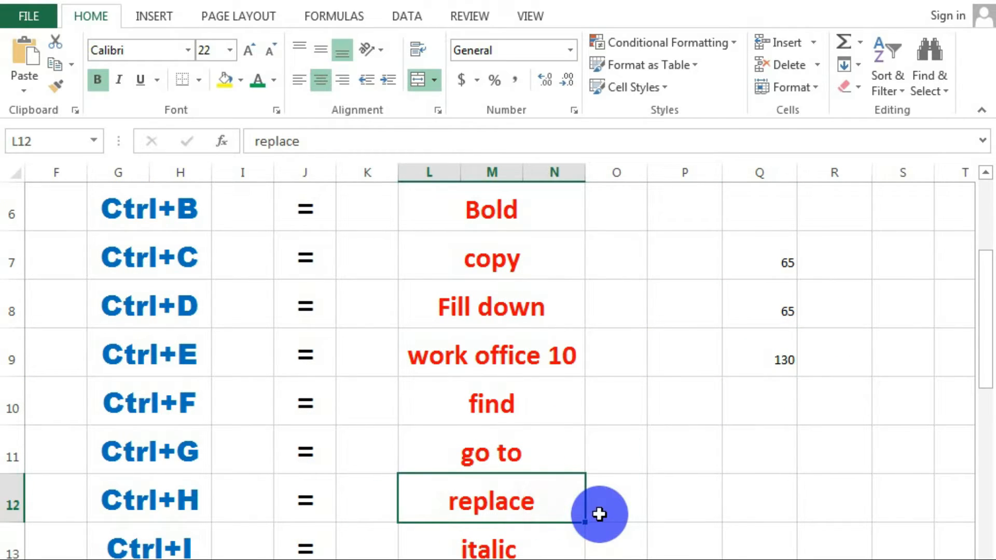
pyautogui.click(931, 83)
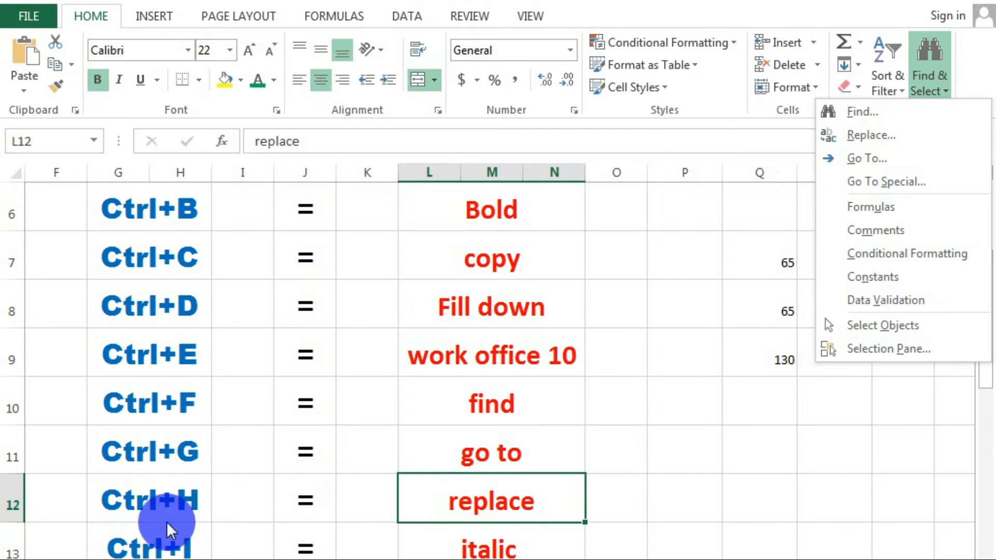
pyautogui.click(927, 74)
pyautogui.click(931, 72)
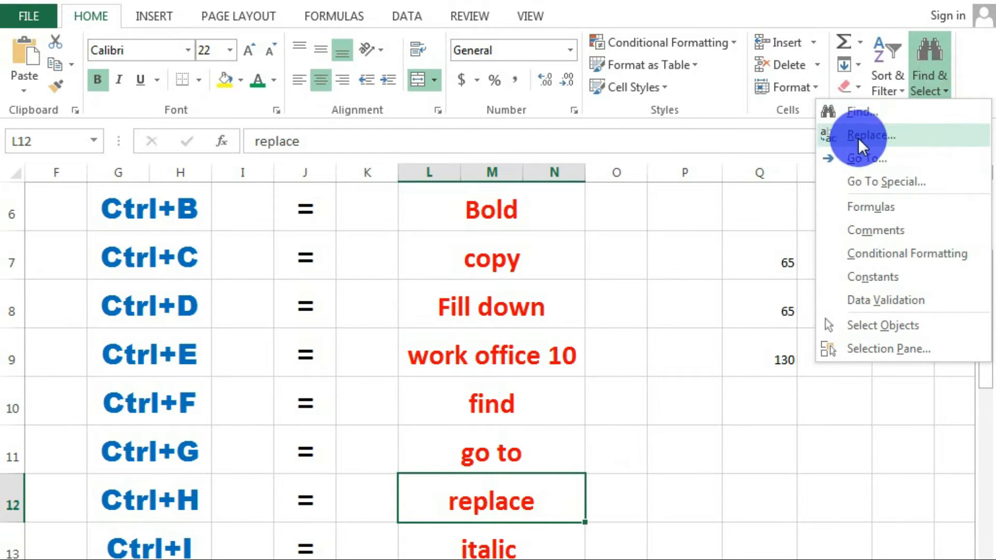
pyautogui.click(883, 136)
pyautogui.moveTo(578, 328); pyautogui.dragTo(511, 183)
# Step: Replace the word "replace" in cell L12 with "ok" and close Find and Replace
pyautogui.click(513, 245)
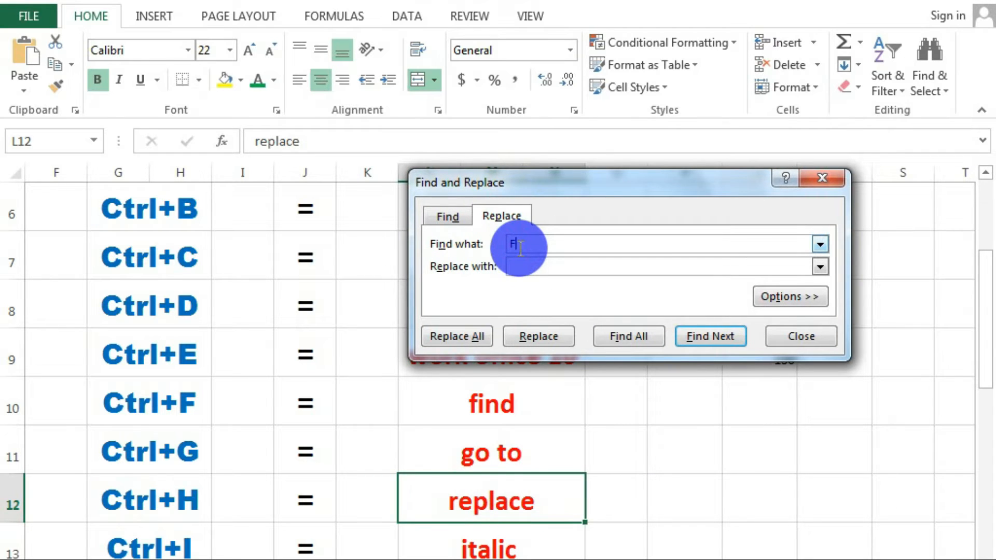
pyautogui.moveTo(521, 248); pyautogui.dragTo(493, 245)
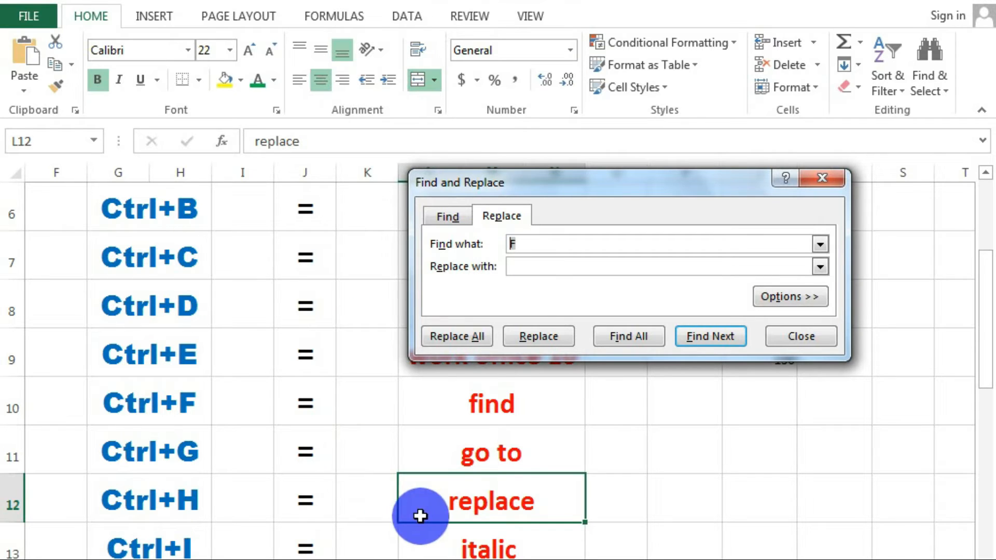
pyautogui.click(540, 243)
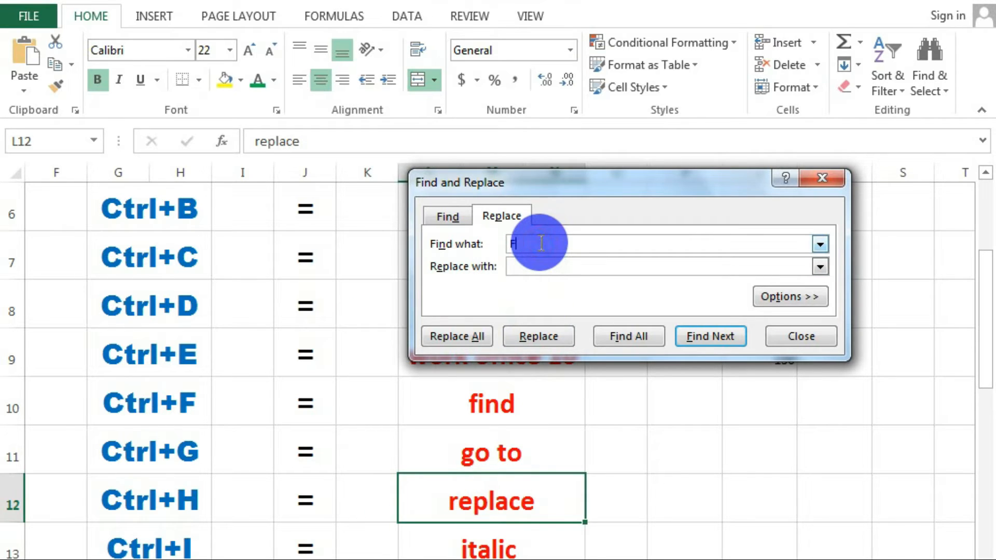
pyautogui.write('replace')
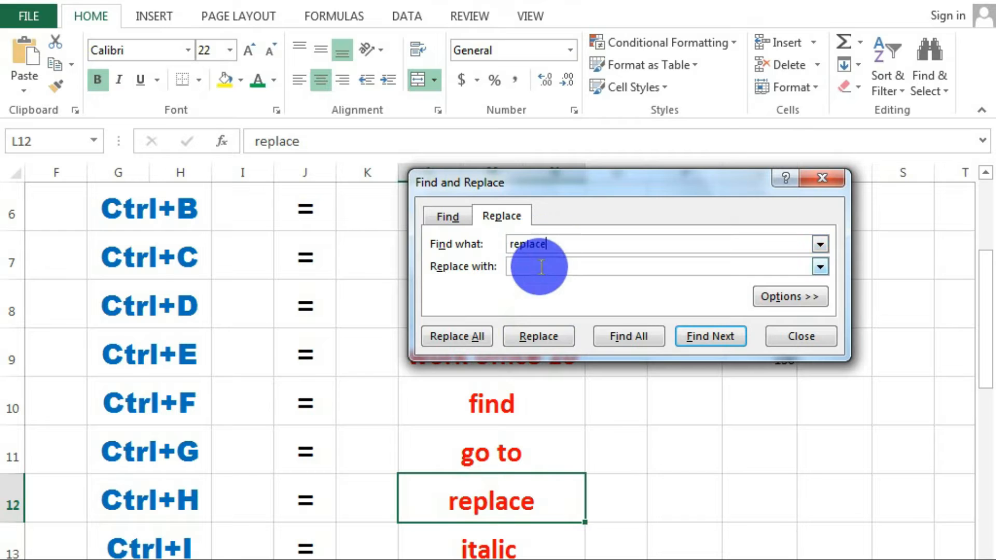
pyautogui.click(541, 264)
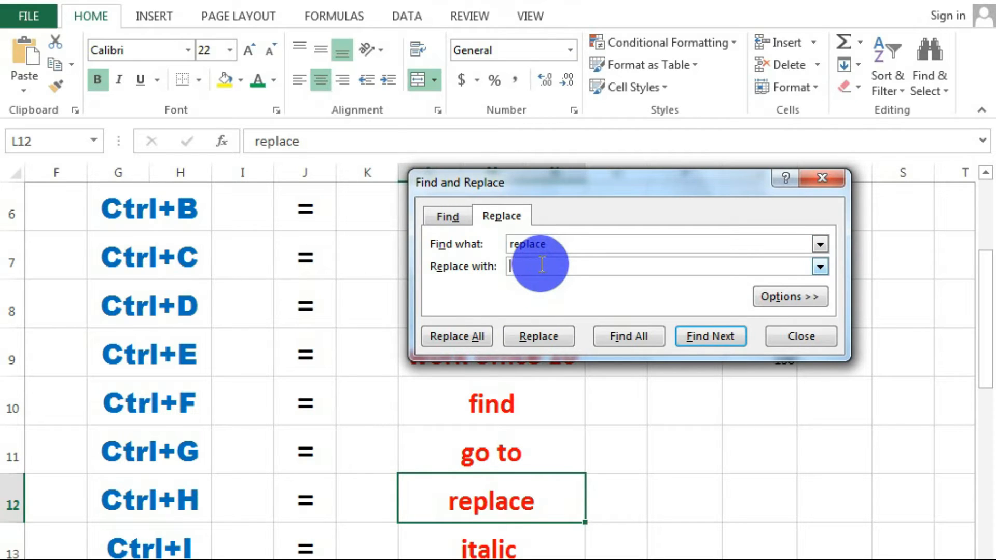
pyautogui.write('ok')
pyautogui.click(723, 339)
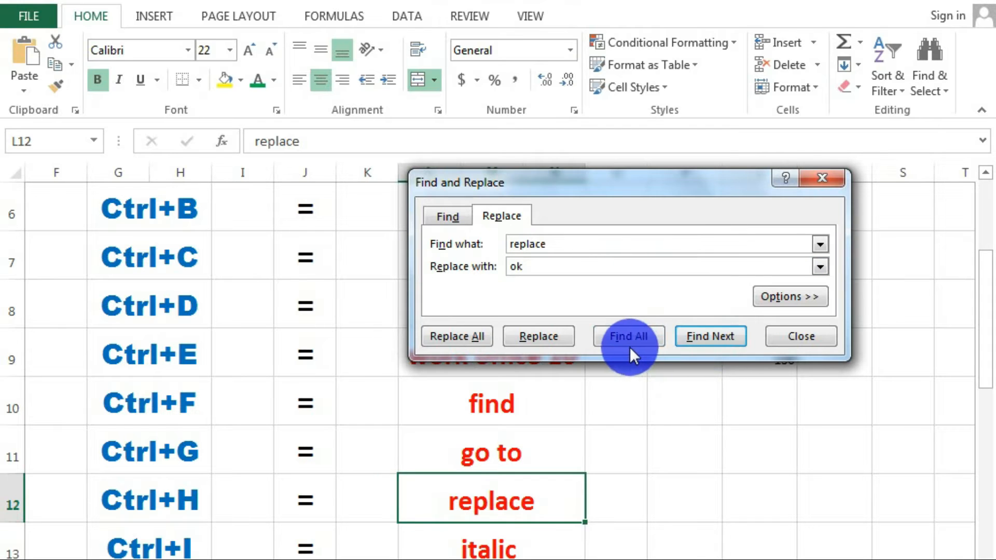
pyautogui.click(544, 336)
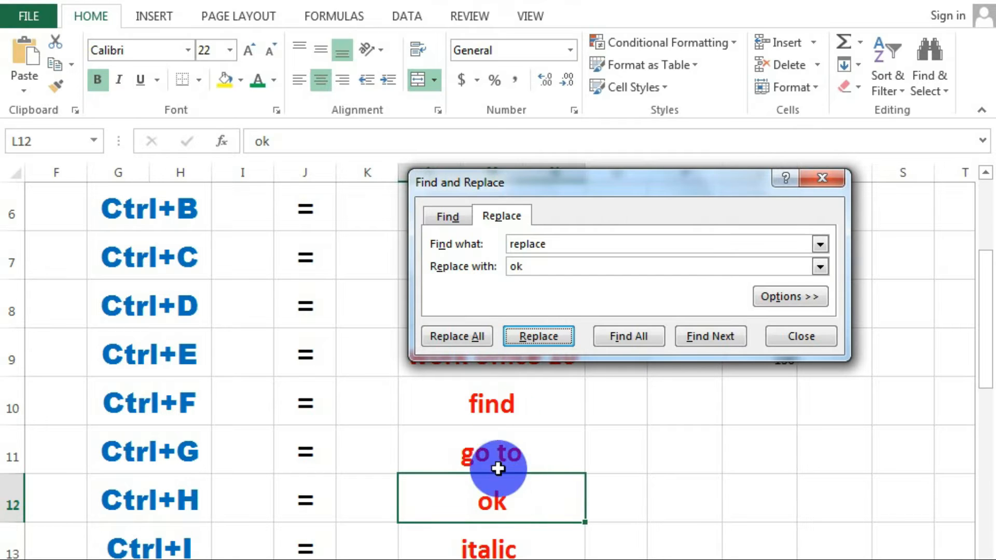
pyautogui.click(796, 337)
# Step: Apply italic formatting to the word "italic" in cell L13
pyautogui.click(493, 527)
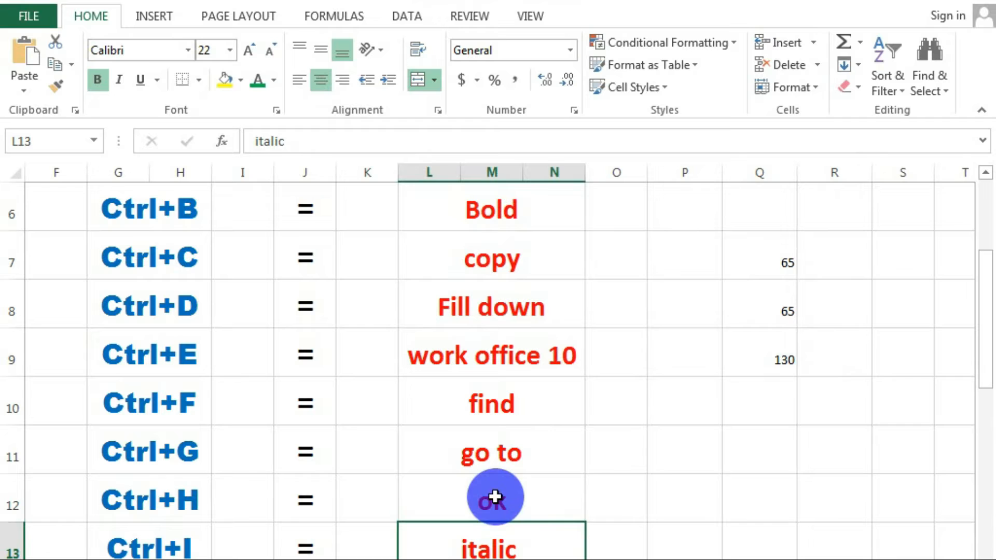
pyautogui.moveTo(985, 350); pyautogui.dragTo(983, 392)
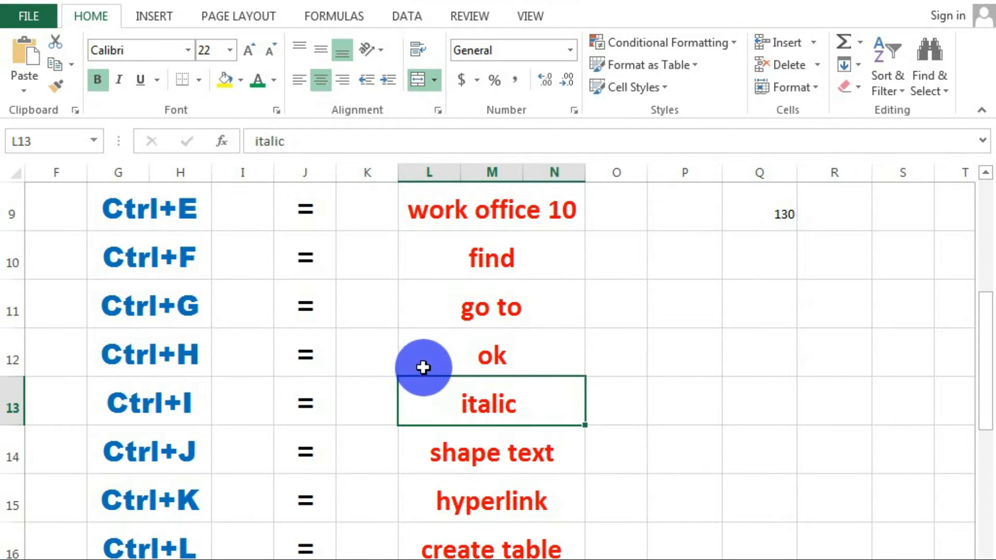
pyautogui.click(424, 367)
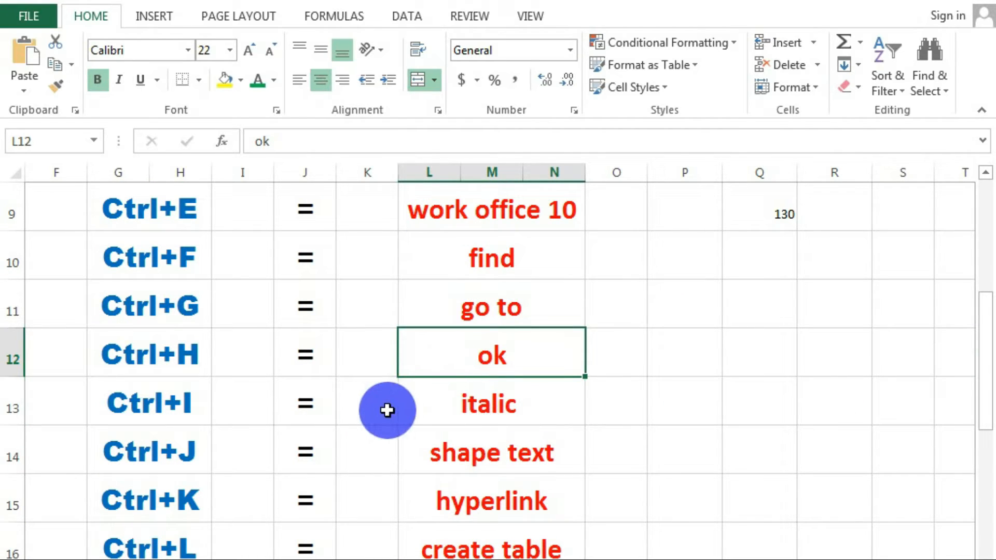
pyautogui.click(422, 407)
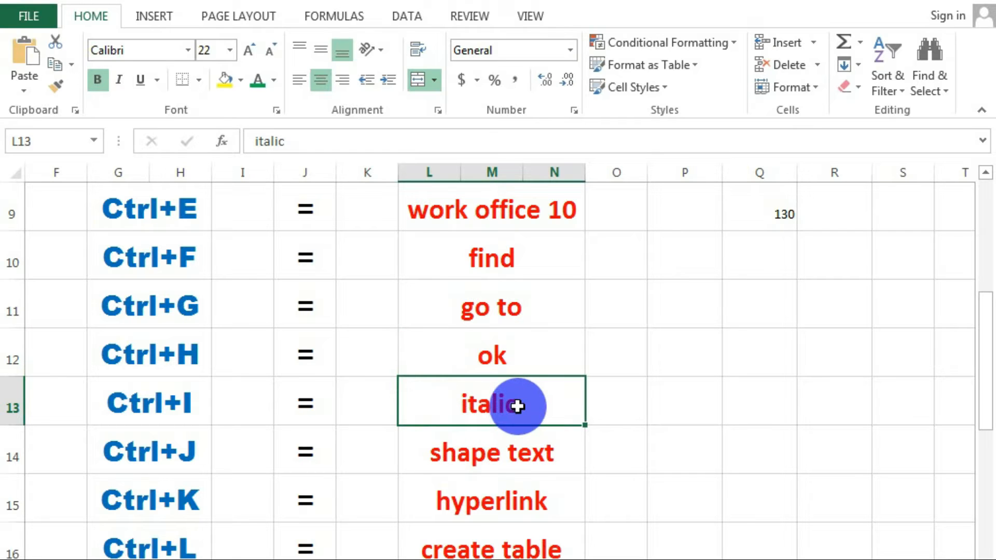
pyautogui.doubleClick(516, 405)
pyautogui.moveTo(516, 405); pyautogui.dragTo(465, 407)
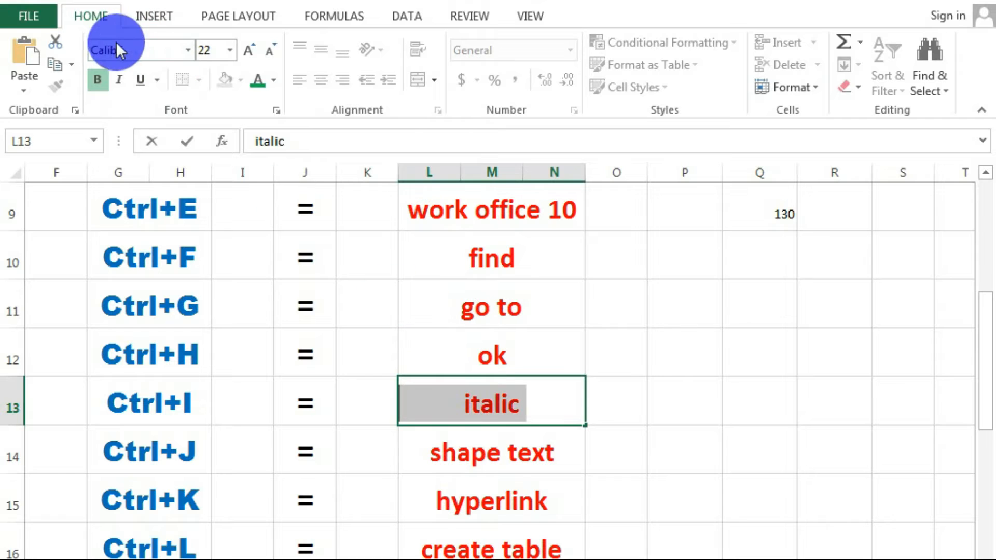
pyautogui.click(119, 79)
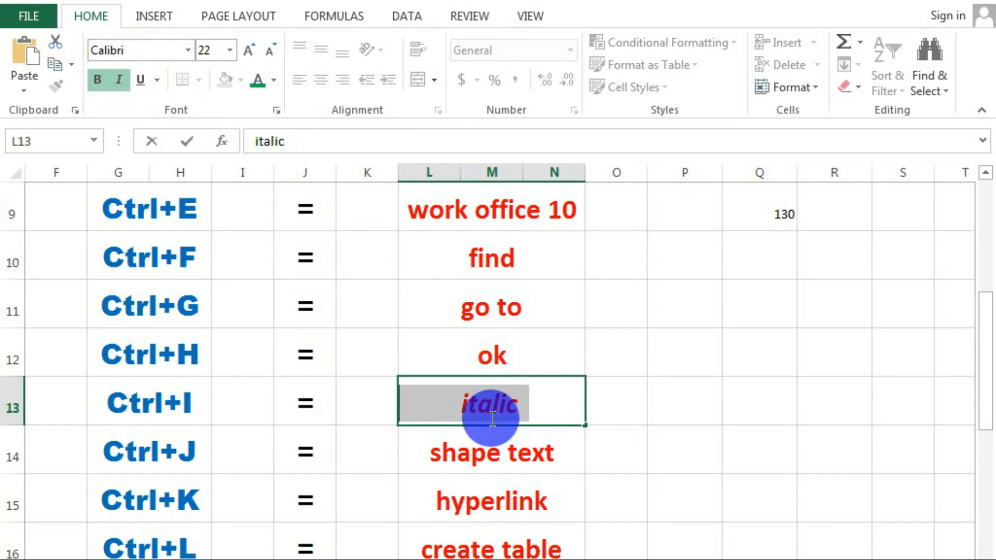
pyautogui.click(120, 83)
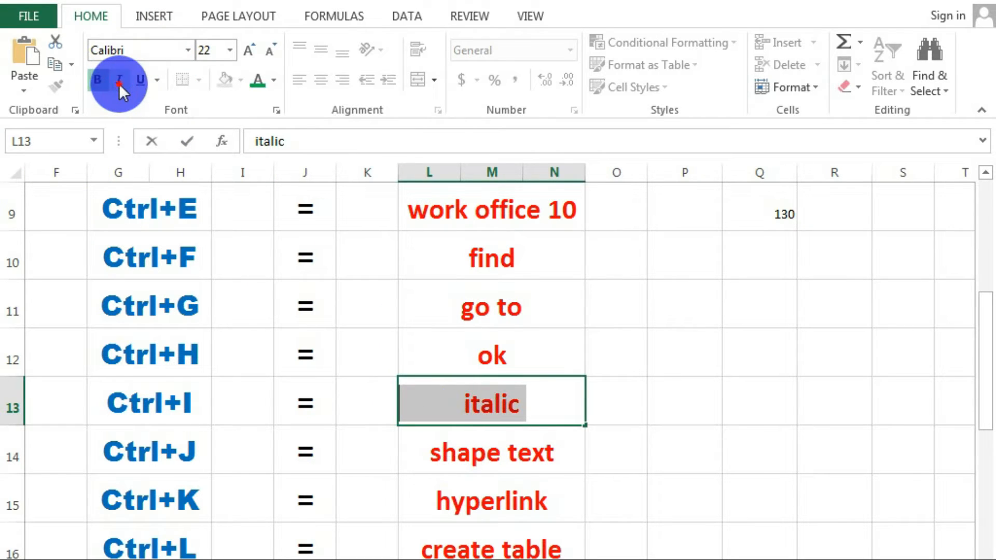
pyautogui.click(119, 83)
pyautogui.click(493, 459)
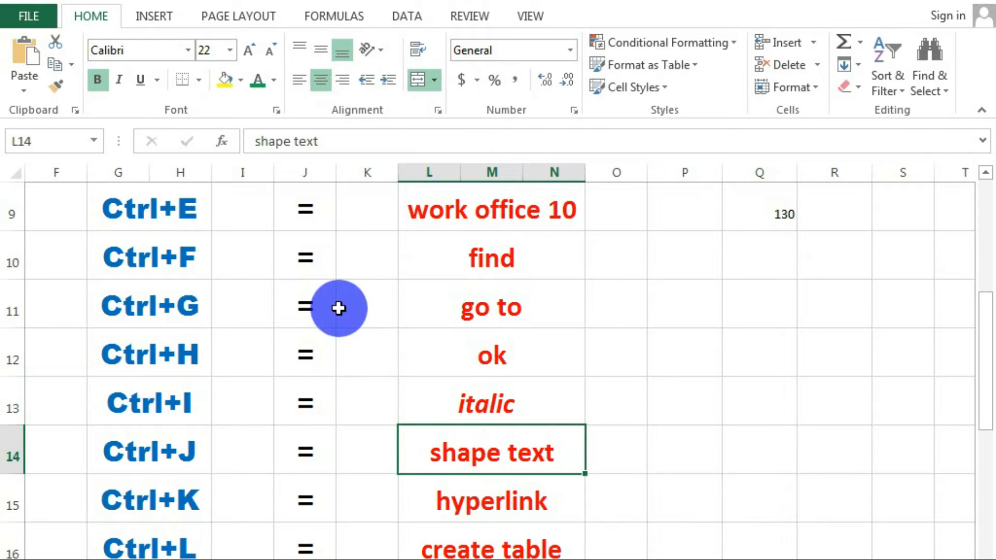
# Step: Draw an oval shape about 2.46" high and 2.12" wide over columns P to R, below the sum in Q9
pyautogui.click(158, 16)
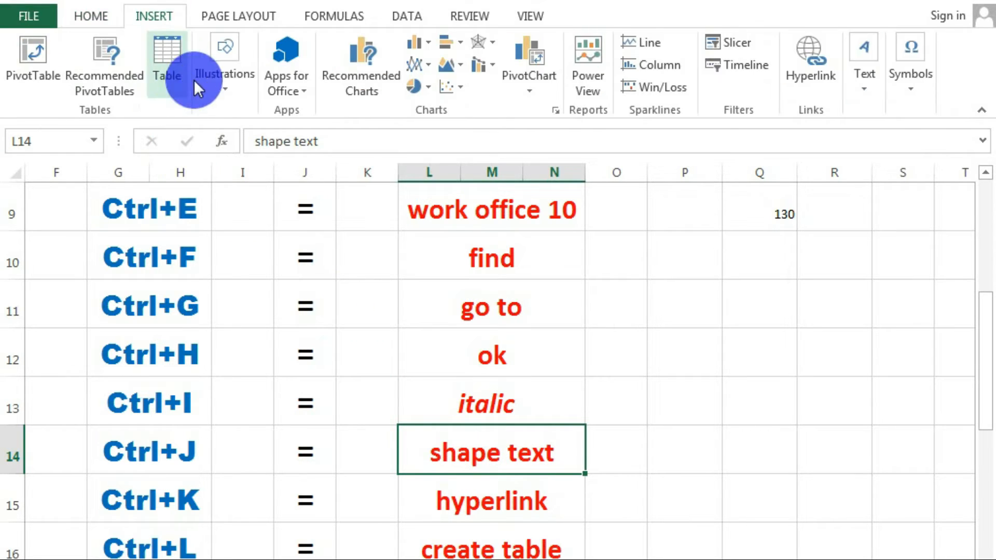
pyautogui.click(231, 87)
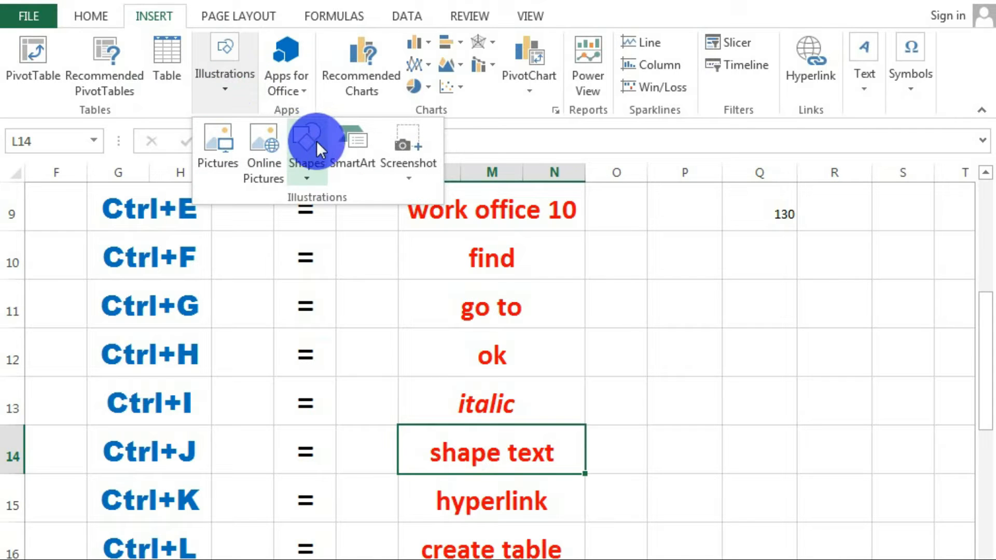
pyautogui.click(309, 151)
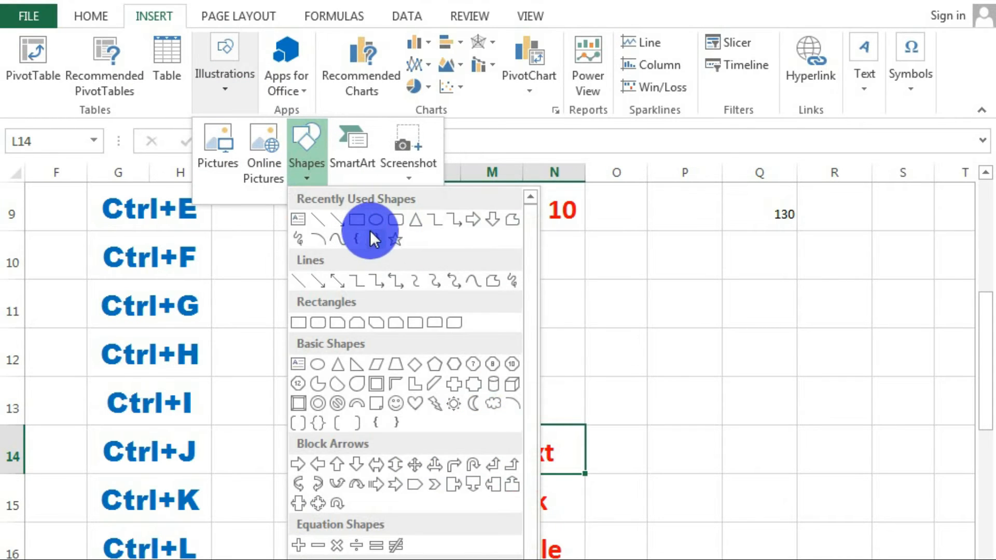
pyautogui.click(378, 219)
pyautogui.moveTo(685, 216); pyautogui.dragTo(884, 447)
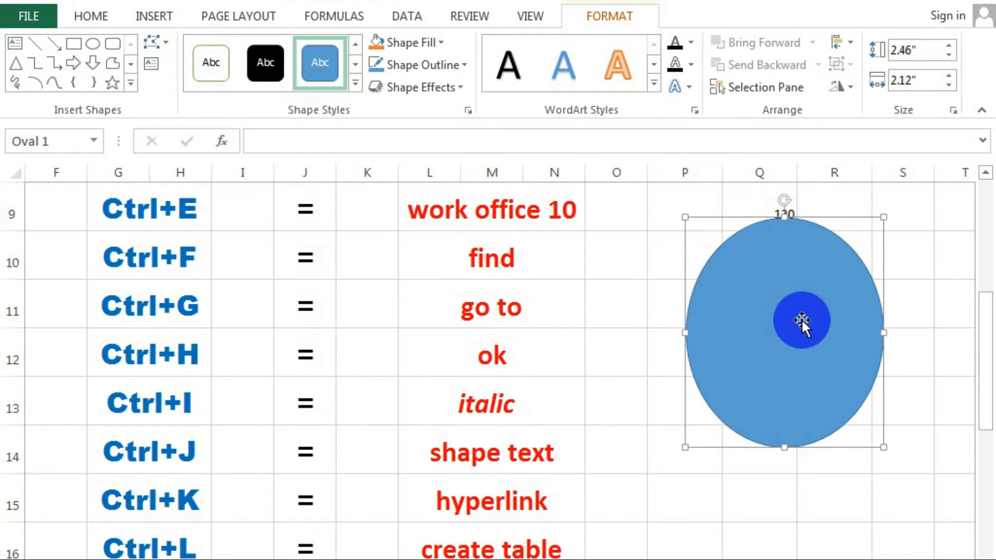
# Step: Enter trial text such as "df" inside the oval and erase it
pyautogui.rightClick(799, 319)
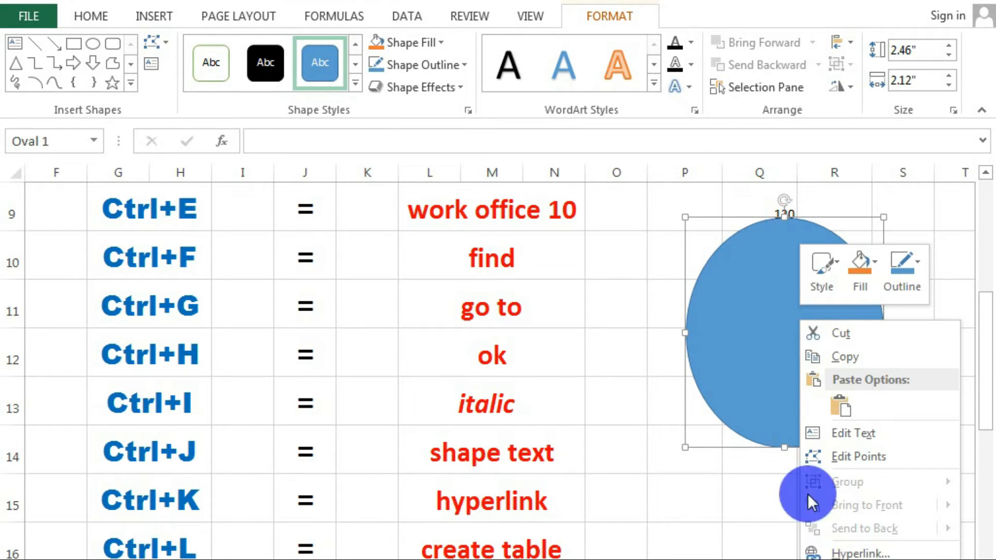
pyautogui.click(770, 367)
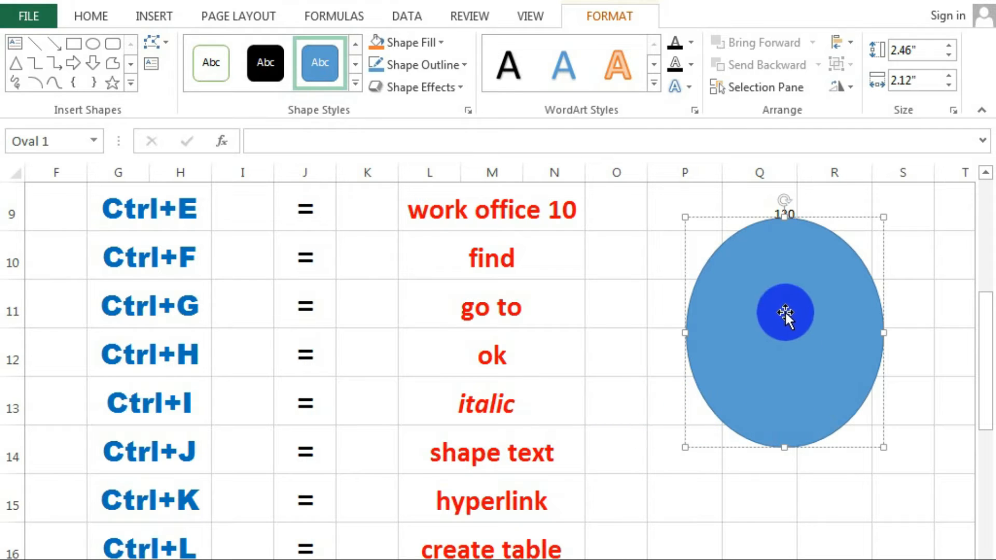
pyautogui.write('df')
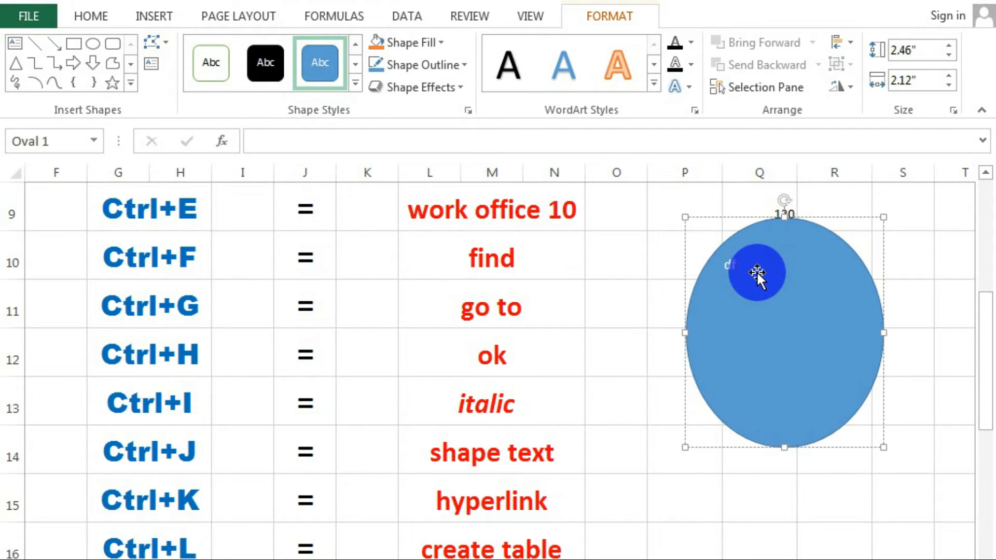
pyautogui.press('BackSpace')
pyautogui.press('BackSpace')
pyautogui.write('plaeas')
pyautogui.press('BackSpace')
pyautogui.press('BackSpace')
pyautogui.press('BackSpace')
pyautogui.press('BackSpace')
pyautogui.press('BackSpace')
pyautogui.press('BackSpace')
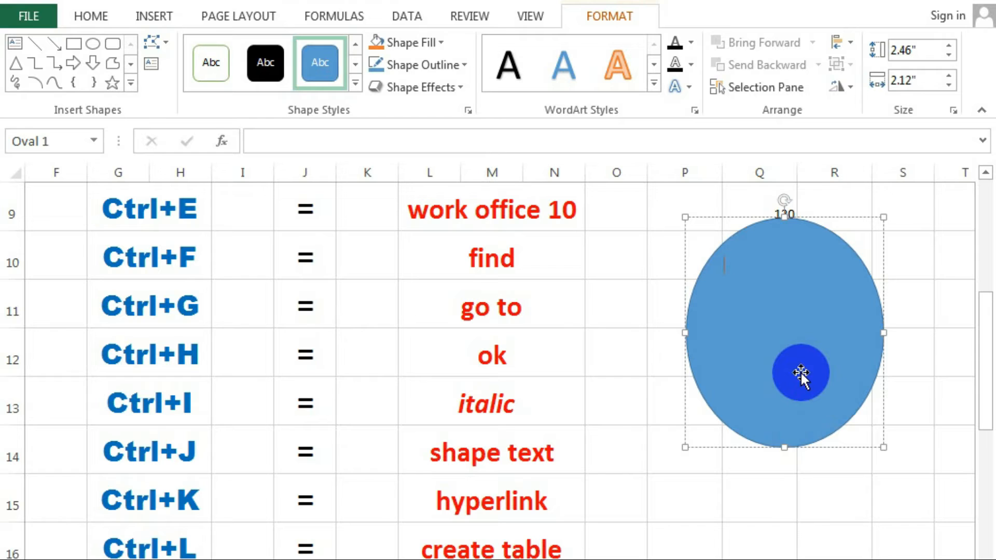
# Step: Delete the oval from the worksheet and select the "shape text" cell L14
pyautogui.click(761, 378)
pyautogui.press('Delete')
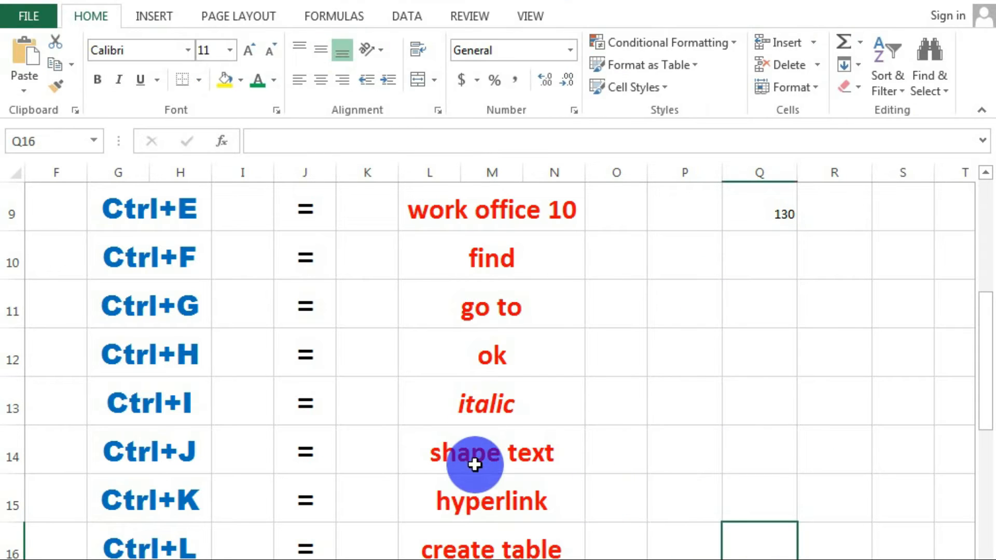
pyautogui.click(475, 465)
# Step: Start inserting a hyperlink on the "hyperlink" cell L15
pyautogui.moveTo(981, 309); pyautogui.dragTo(991, 372)
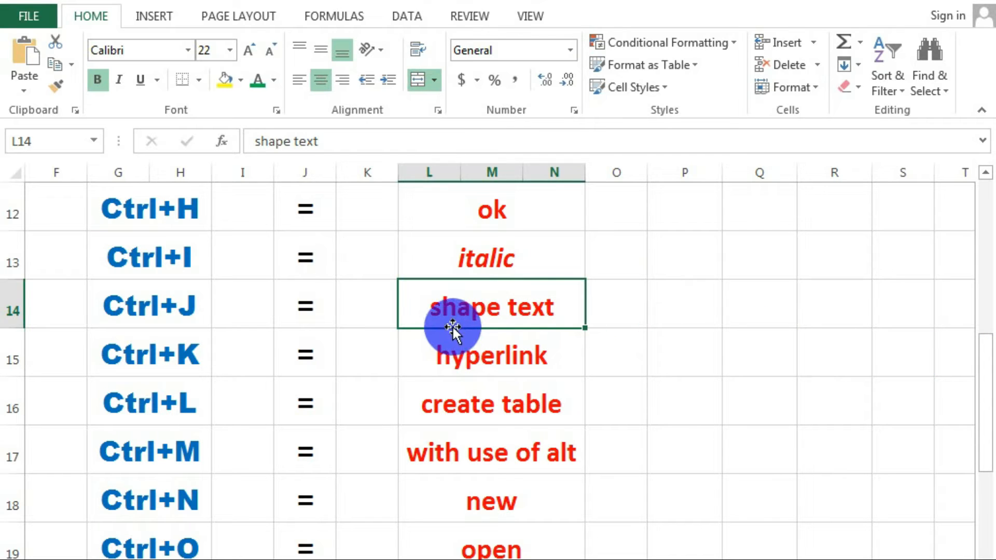
pyautogui.click(438, 351)
pyautogui.moveTo(160, 351); pyautogui.dragTo(560, 367)
pyautogui.click(562, 366)
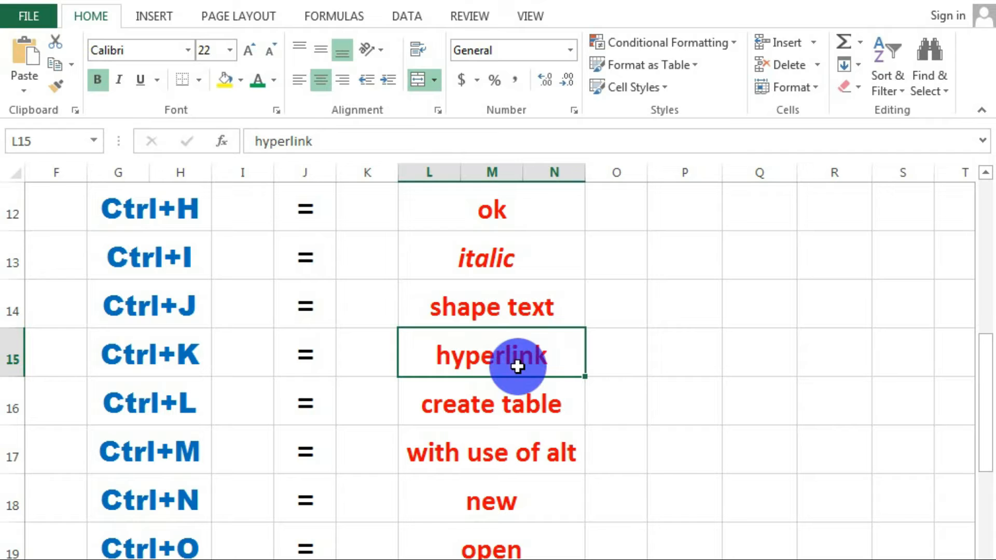
pyautogui.hotkey('ctrl', 'k')
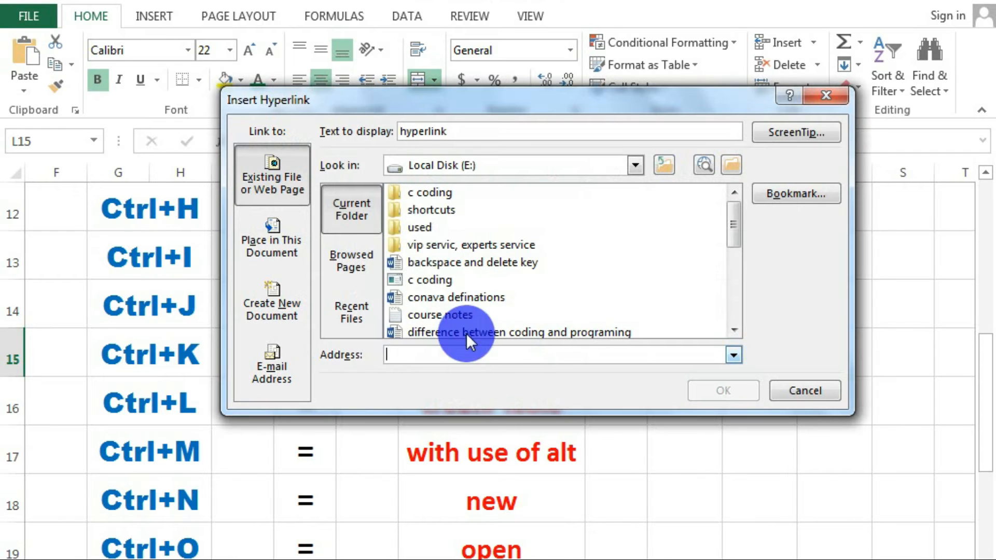
# Step: Try the "vip servic, experts service" folder, a place in this document, and the "flowchart and algrothinm" file as link targets
pyautogui.click(407, 241)
pyautogui.moveTo(731, 223); pyautogui.dragTo(731, 280)
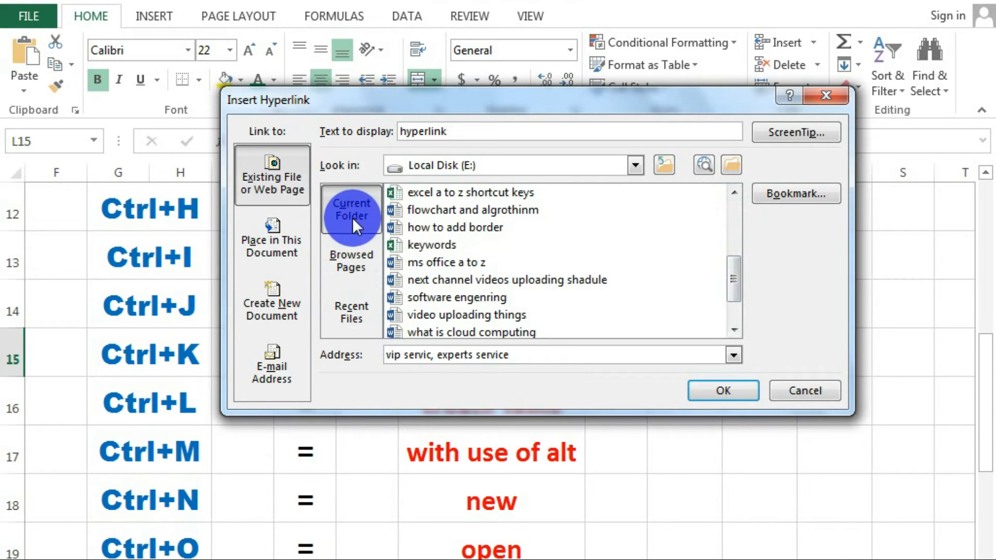
pyautogui.click(285, 248)
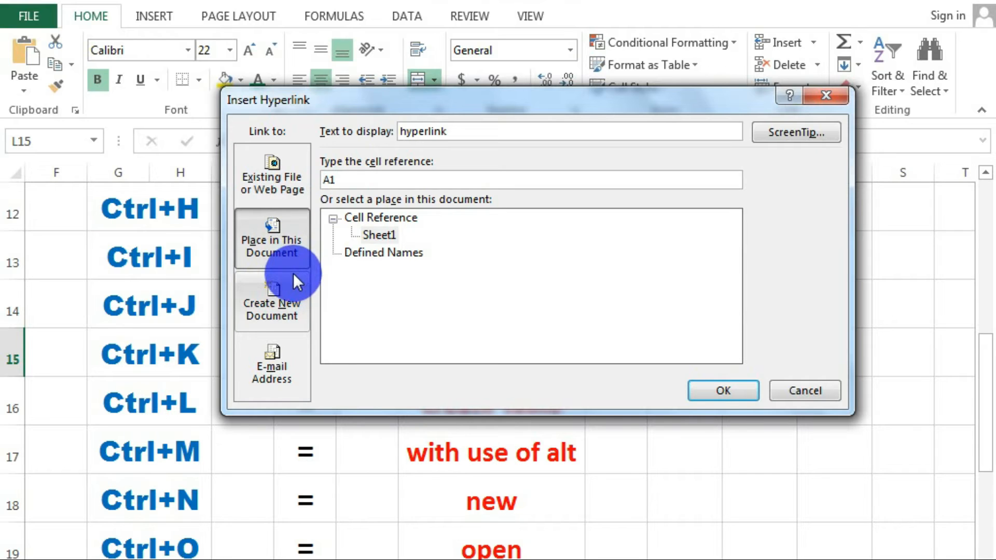
pyautogui.click(285, 188)
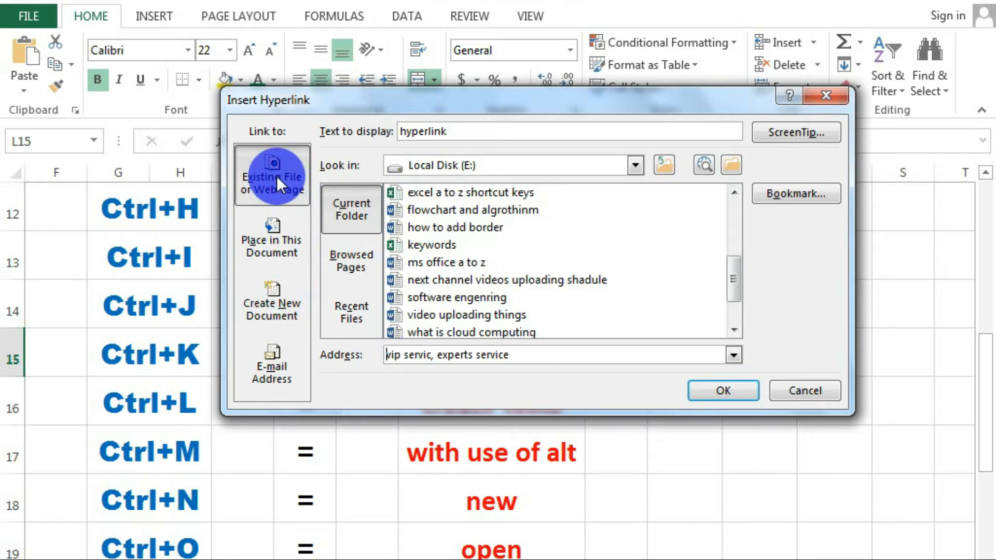
pyautogui.click(457, 213)
# Step: Link the "hyperlink" cell L15 to the picture nesx.PNG on the Desktop
pyautogui.click(625, 165)
pyautogui.click(431, 195)
pyautogui.click(634, 165)
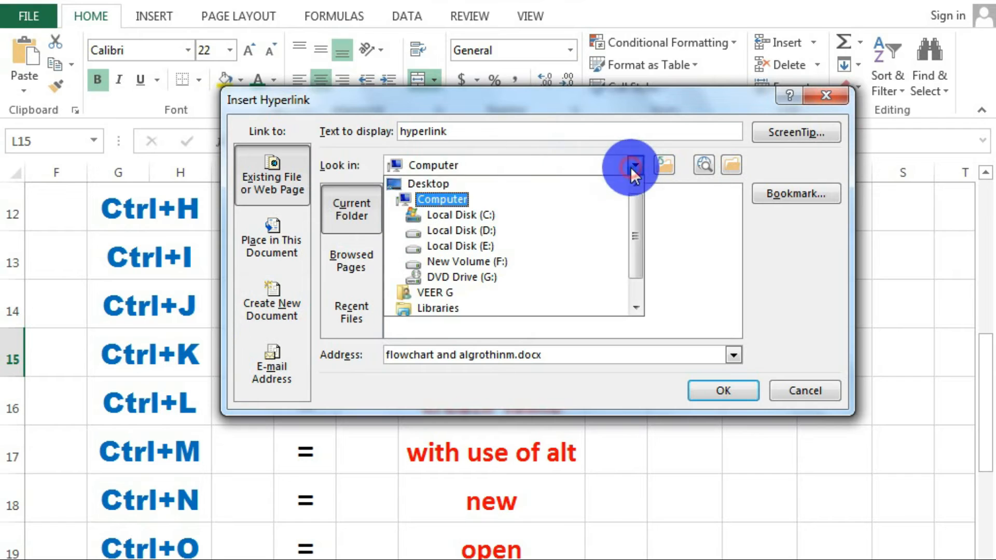
pyautogui.click(465, 186)
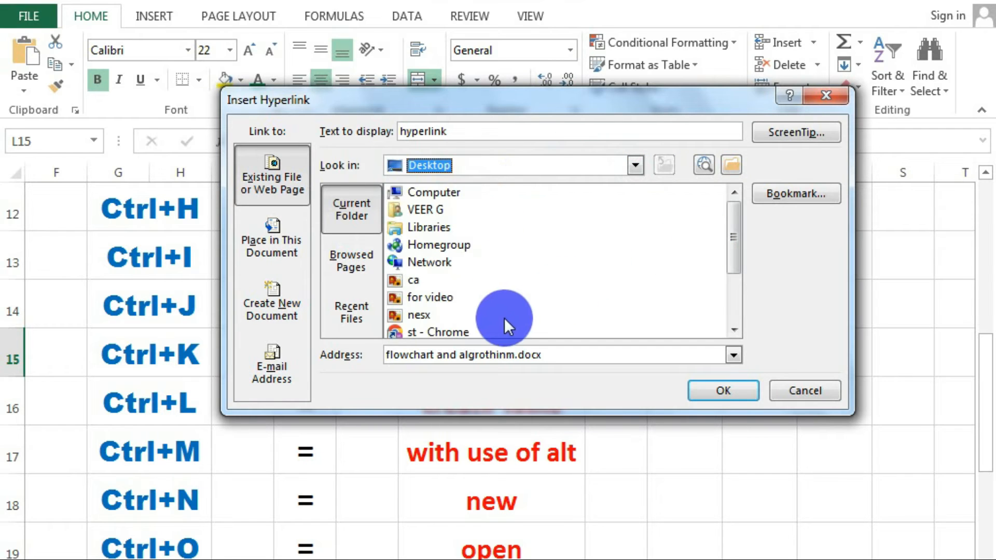
pyautogui.click(565, 279)
pyautogui.click(579, 315)
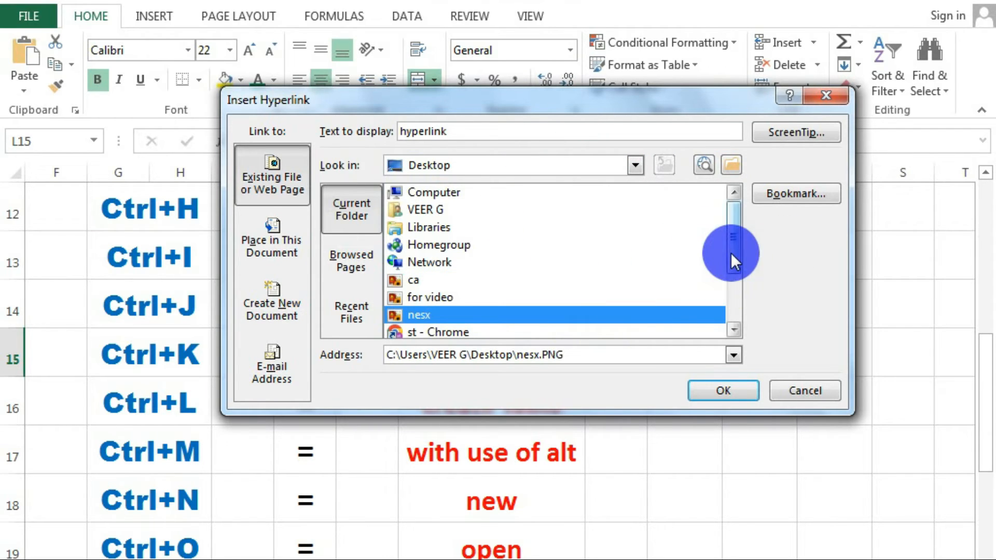
pyautogui.moveTo(730, 254); pyautogui.dragTo(714, 309)
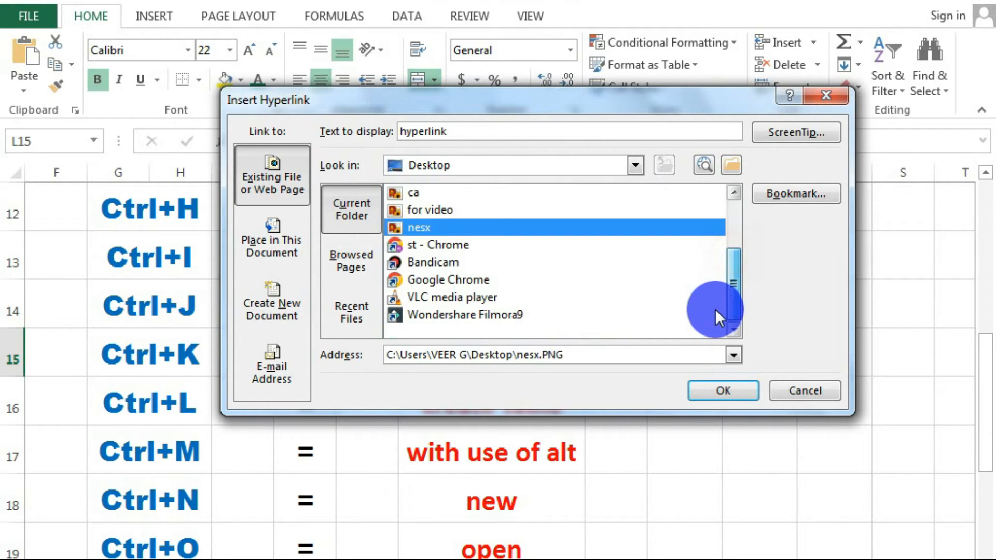
pyautogui.click(720, 388)
pyautogui.click(531, 427)
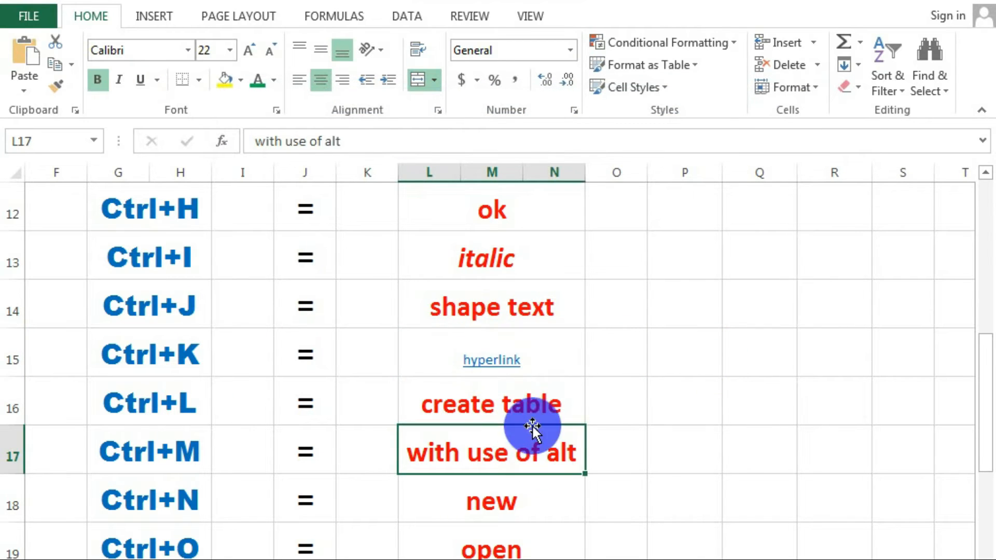
# Step: Follow the hyperlink in L15 twice to test it, closing the picture viewer each time, and select the "create table" cell L16
pyautogui.click(493, 383)
pyautogui.click(490, 370)
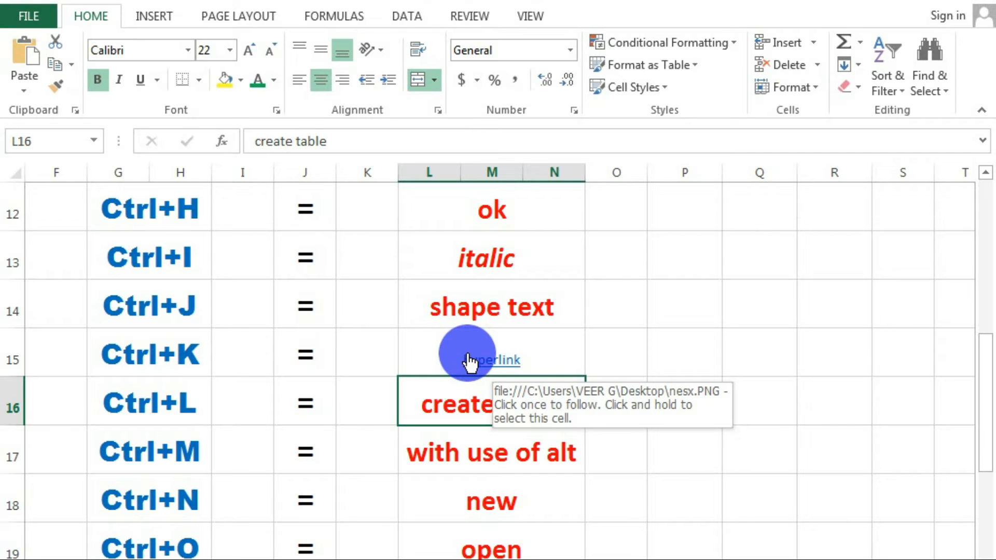
pyautogui.click(470, 361)
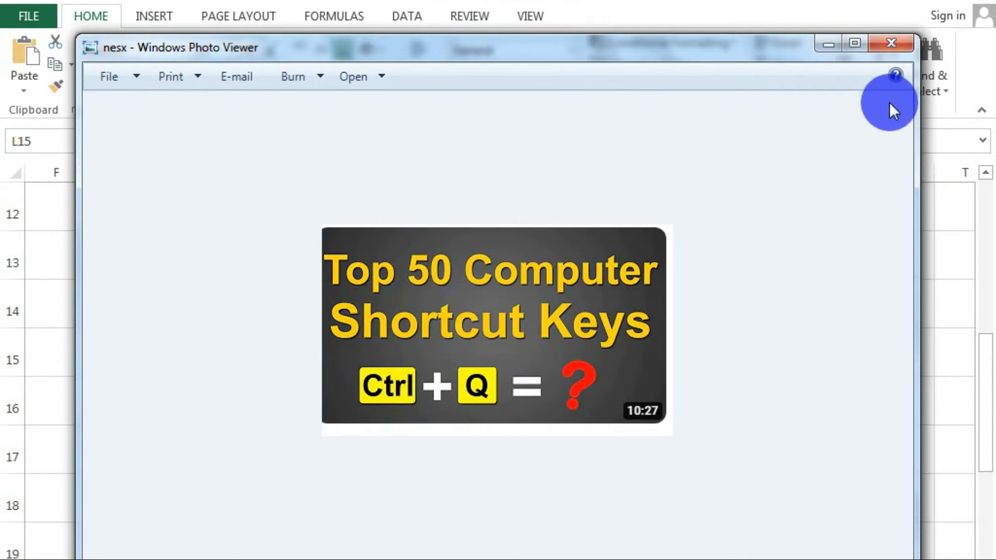
pyautogui.click(893, 46)
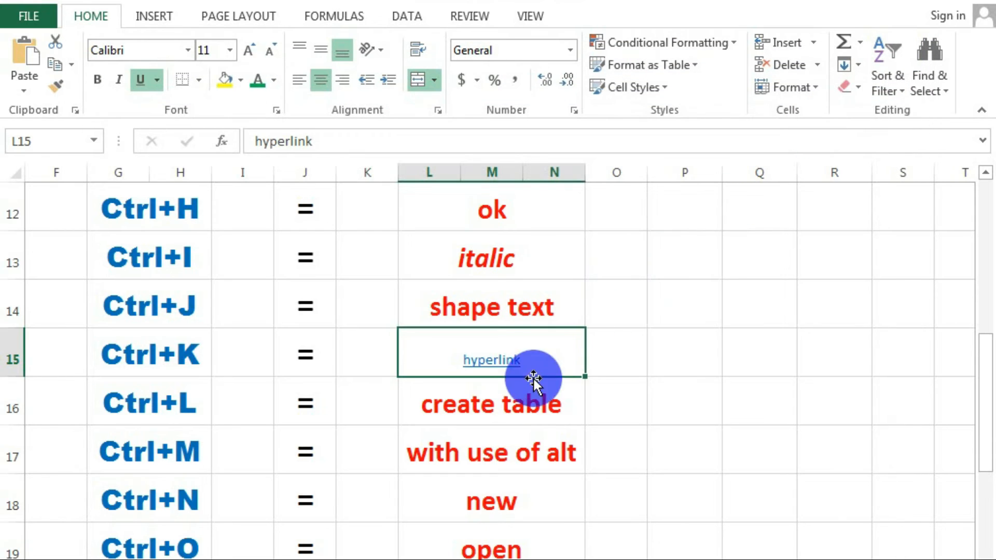
pyautogui.click(515, 384)
pyautogui.click(498, 362)
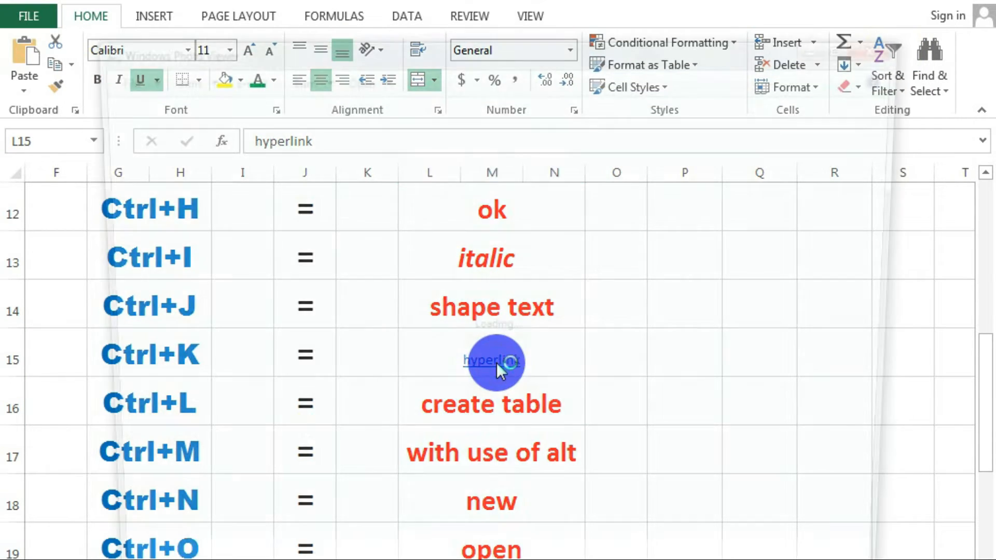
pyautogui.click(884, 44)
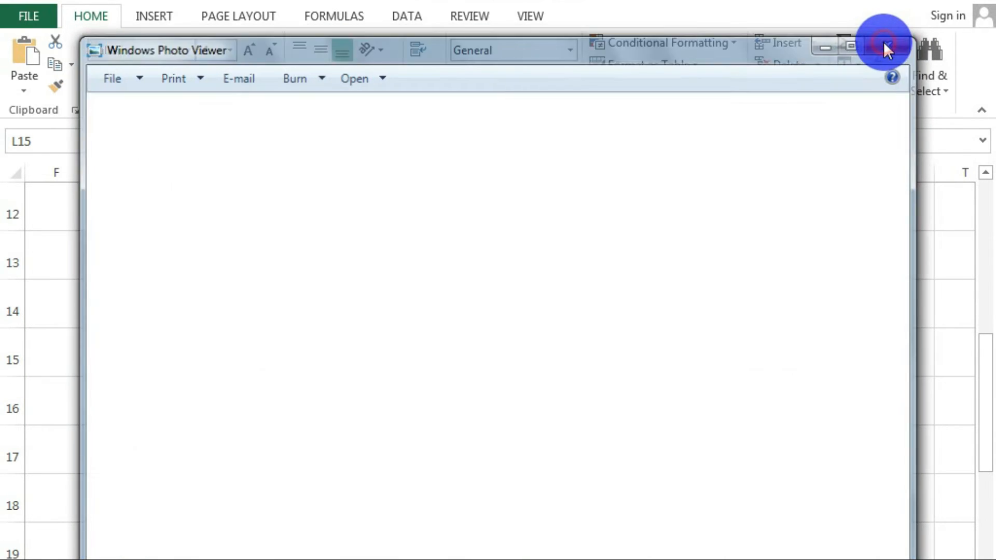
pyautogui.click(533, 389)
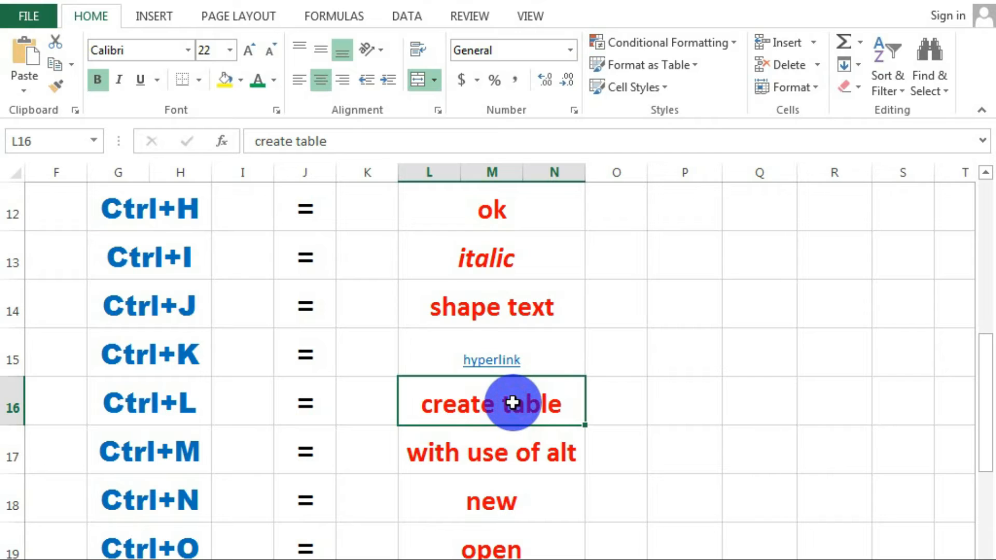
# Step: Create a table over the empty range P12:R14 without existing headers
pyautogui.moveTo(400, 405); pyautogui.dragTo(160, 382)
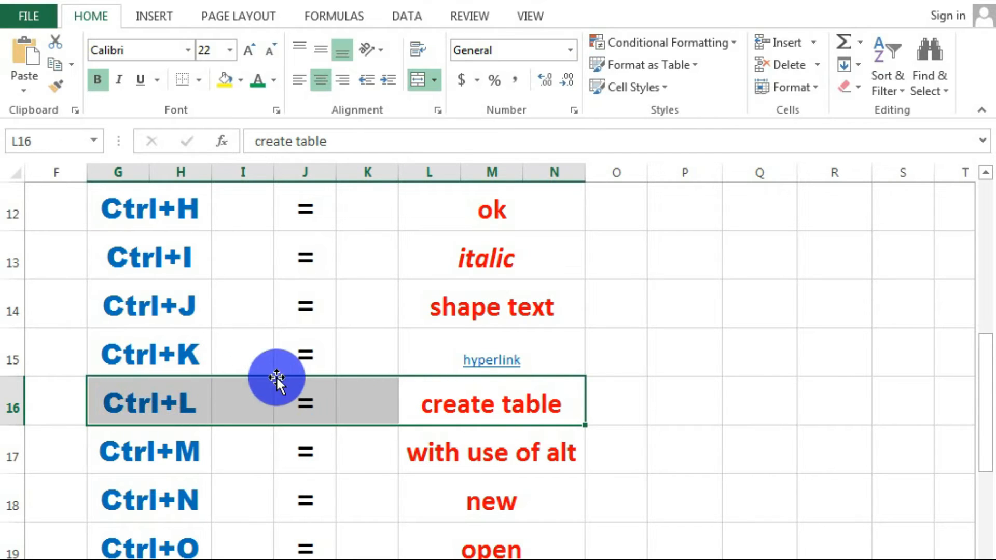
pyautogui.click(527, 408)
pyautogui.click(676, 446)
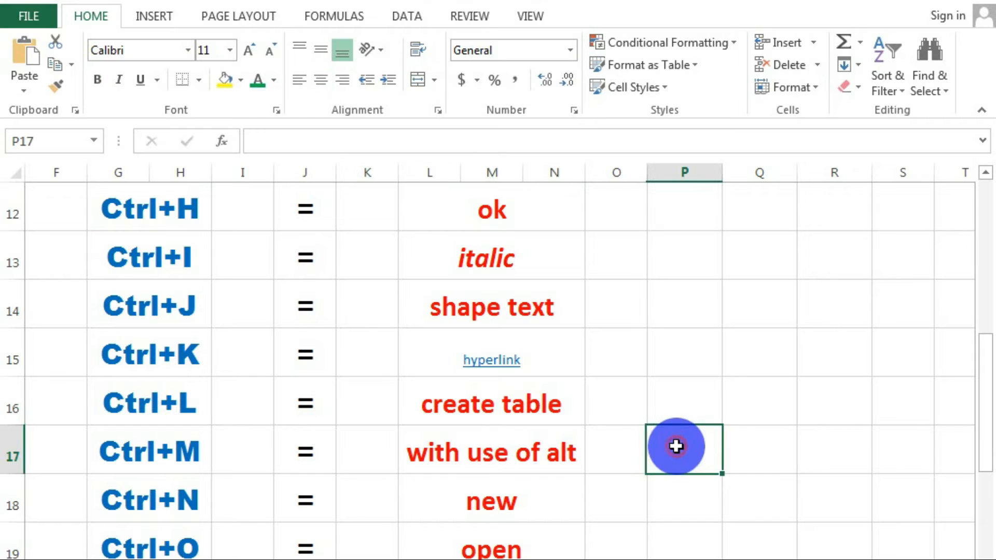
pyautogui.moveTo(696, 229); pyautogui.dragTo(845, 309)
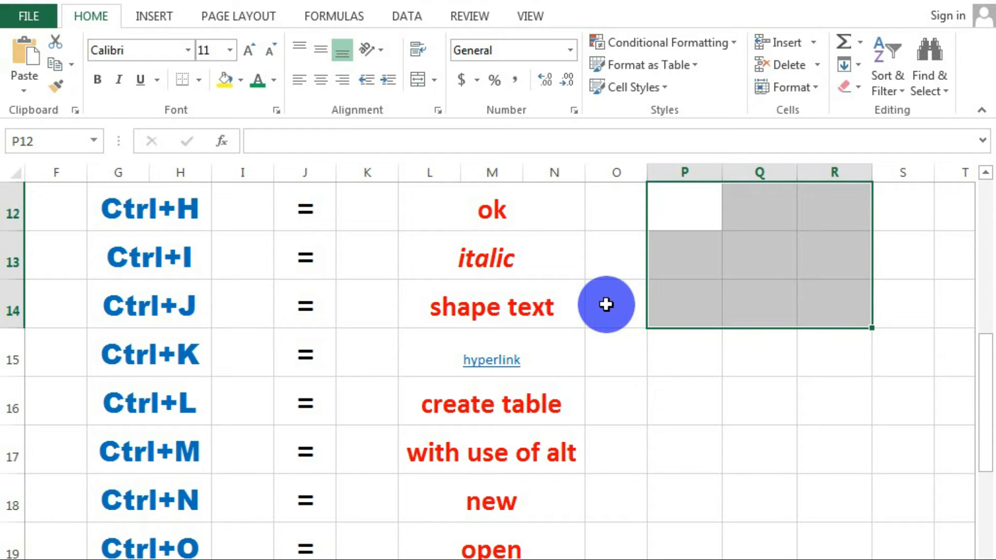
pyautogui.hotkey('ctrl', 'l')
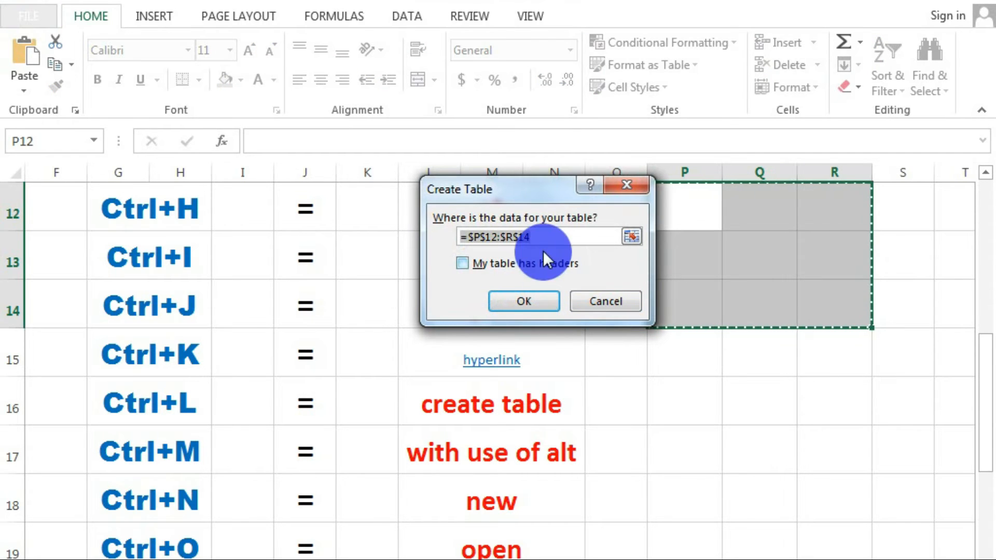
pyautogui.click(539, 198)
pyautogui.moveTo(534, 232); pyautogui.dragTo(702, 339)
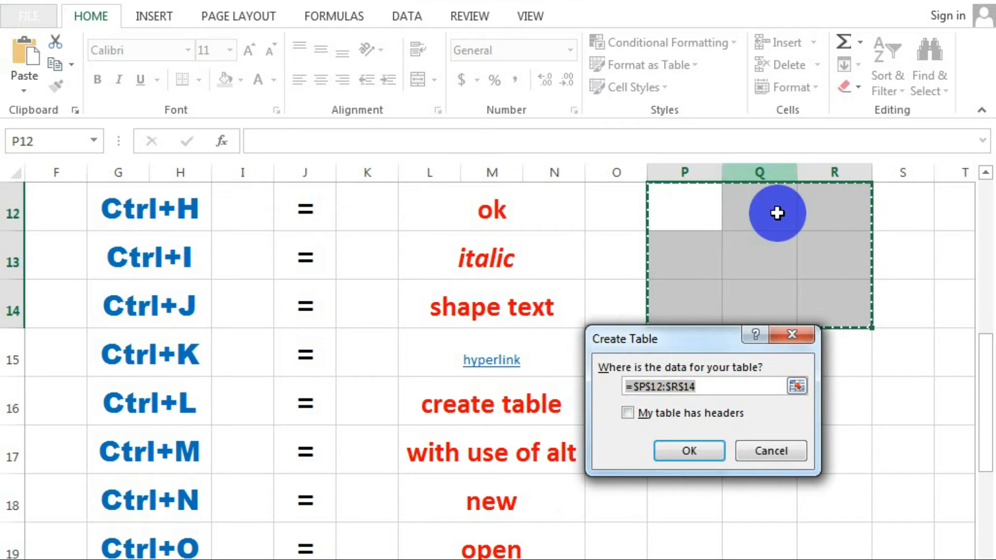
pyautogui.click(668, 455)
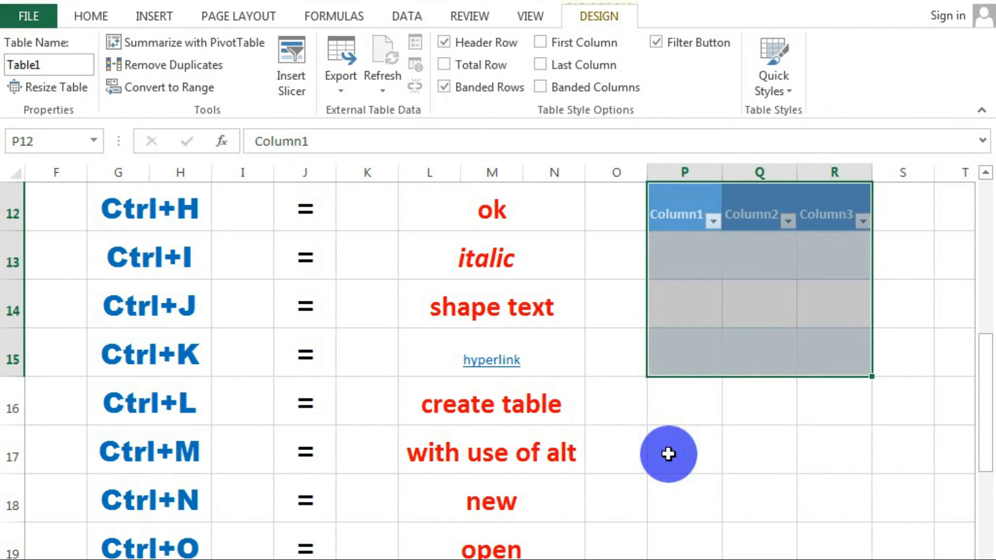
pyautogui.click(755, 404)
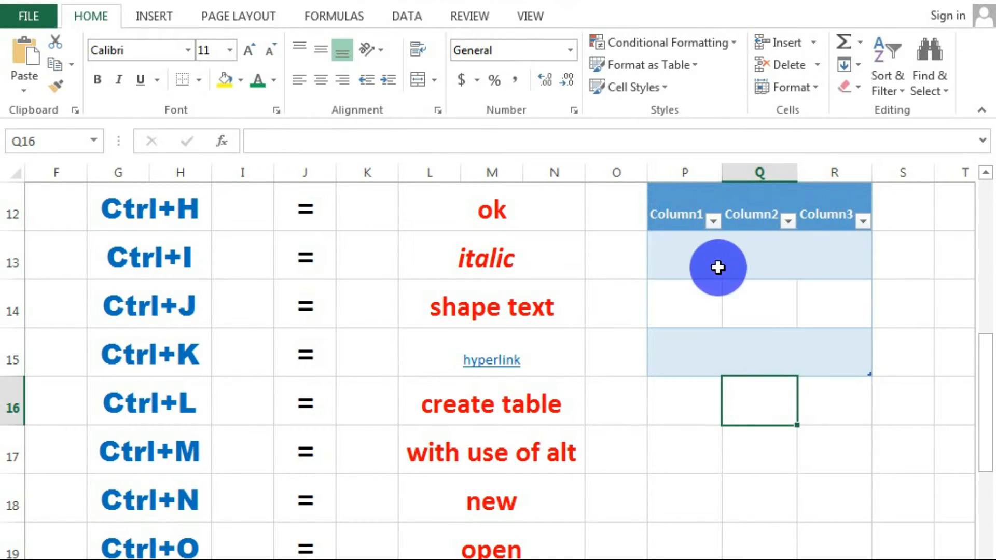
# Step: Examine the new table by selecting its data area and individual cells across its rows and columns
pyautogui.click(652, 195)
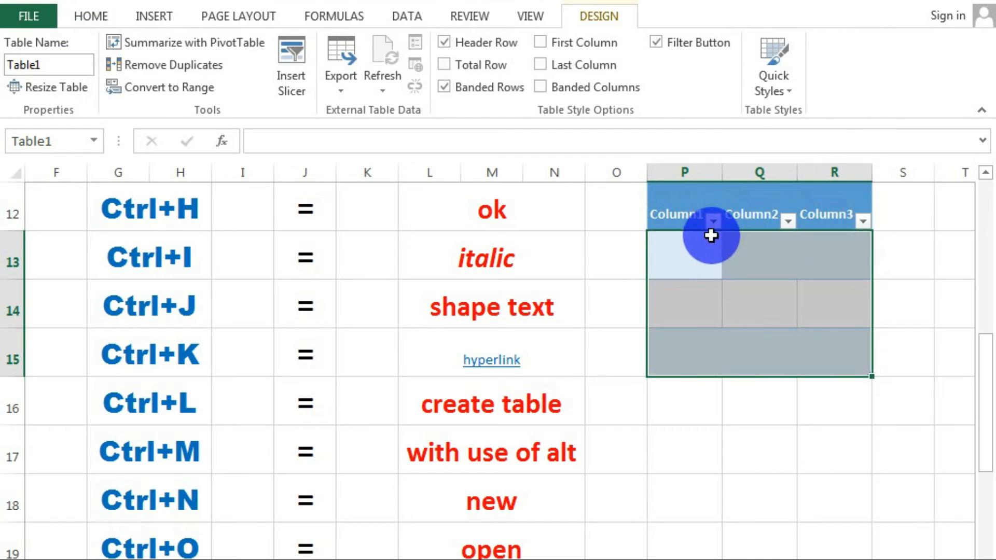
pyautogui.click(674, 271)
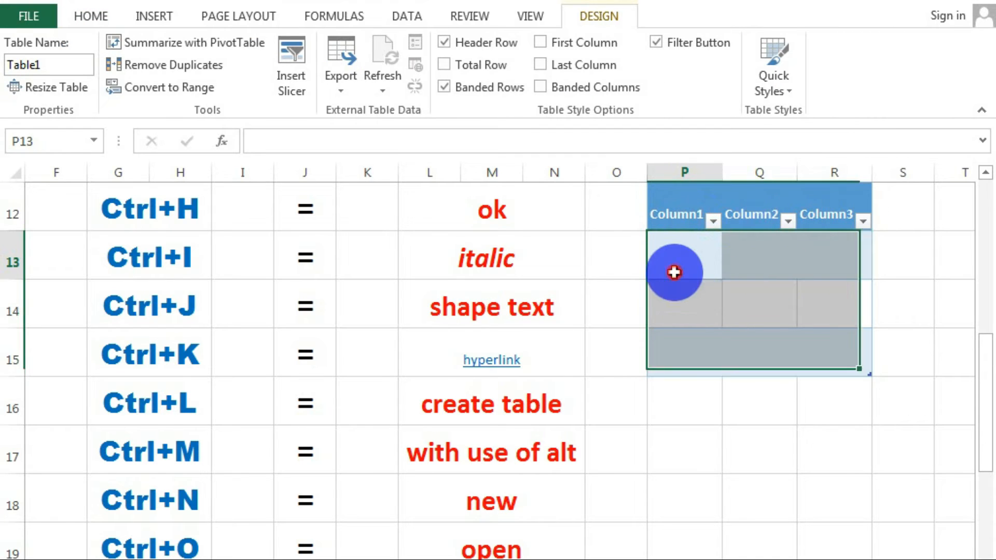
pyautogui.click(691, 311)
pyautogui.moveTo(721, 272); pyautogui.dragTo(764, 257)
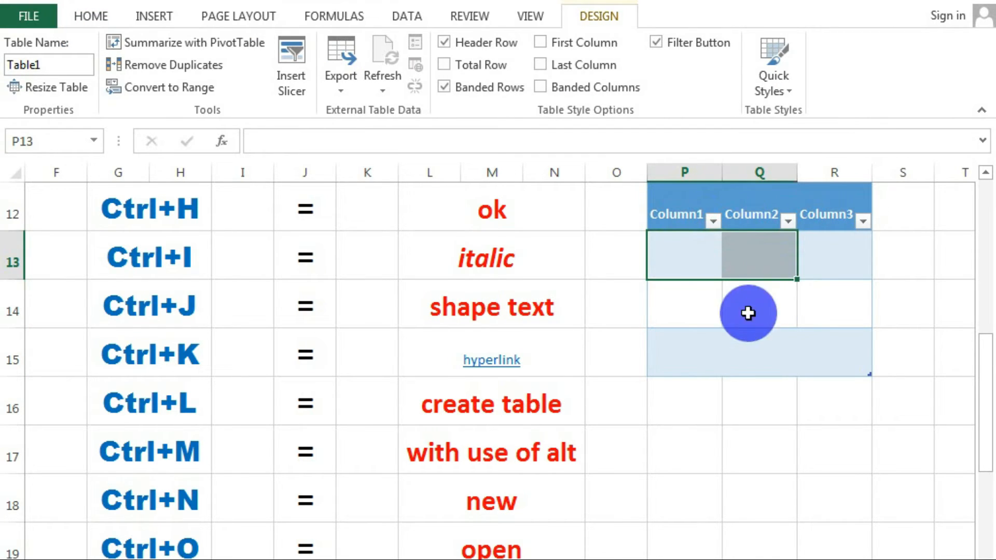
pyautogui.click(693, 356)
pyautogui.moveTo(747, 353); pyautogui.dragTo(841, 347)
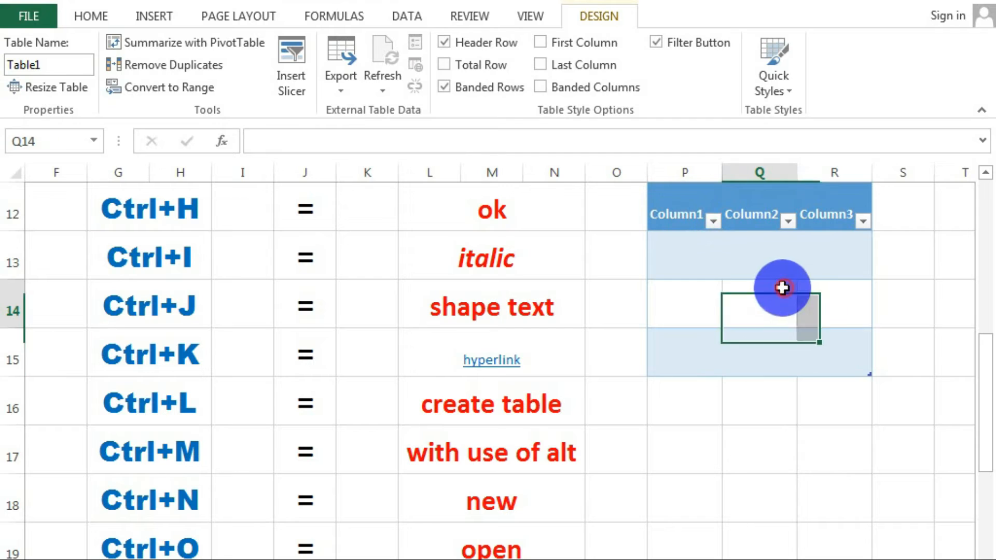
pyautogui.moveTo(776, 285); pyautogui.dragTo(689, 289)
# Step: Undo the table creation in columns P to R and select the "with use of alt" cell L17
pyautogui.hotkey('ctrl', 'z')
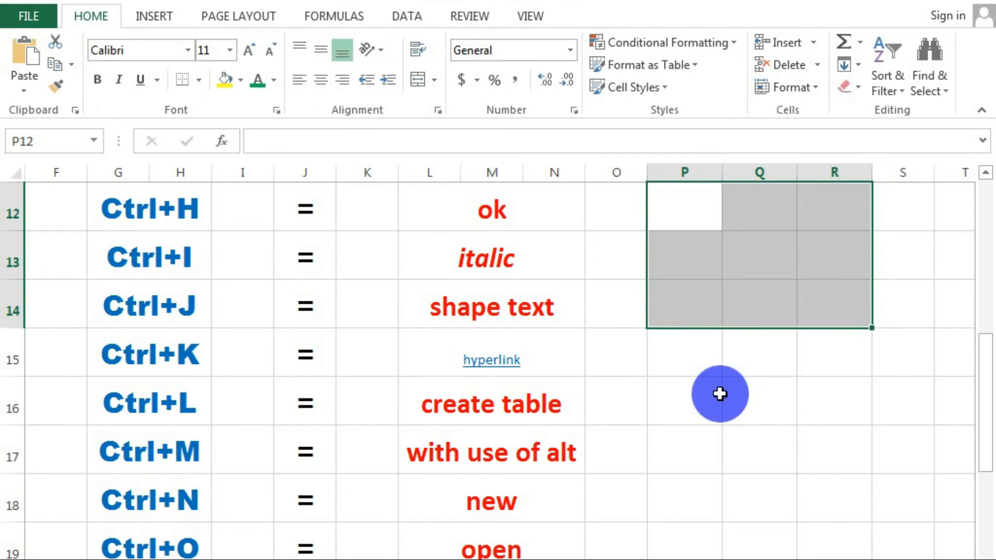
pyautogui.click(633, 405)
pyautogui.click(446, 458)
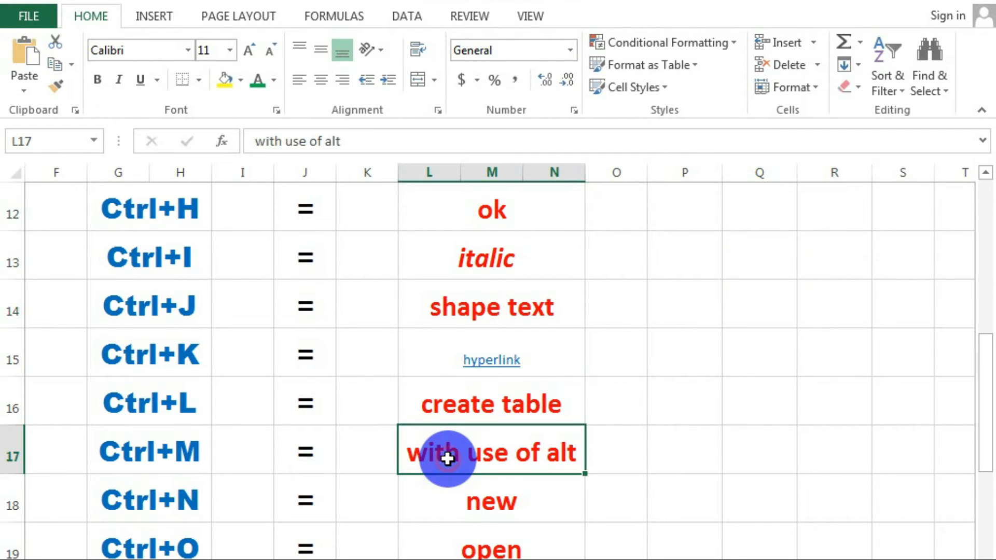
# Step: Show the formula commands with their access-key tips, dismiss the tips and select the "new" cell L18
pyautogui.moveTo(982, 411)
pyautogui.mouseDown()
pyautogui.moveTo(980, 480)
pyautogui.moveTo(976, 409)
pyautogui.mouseUp()
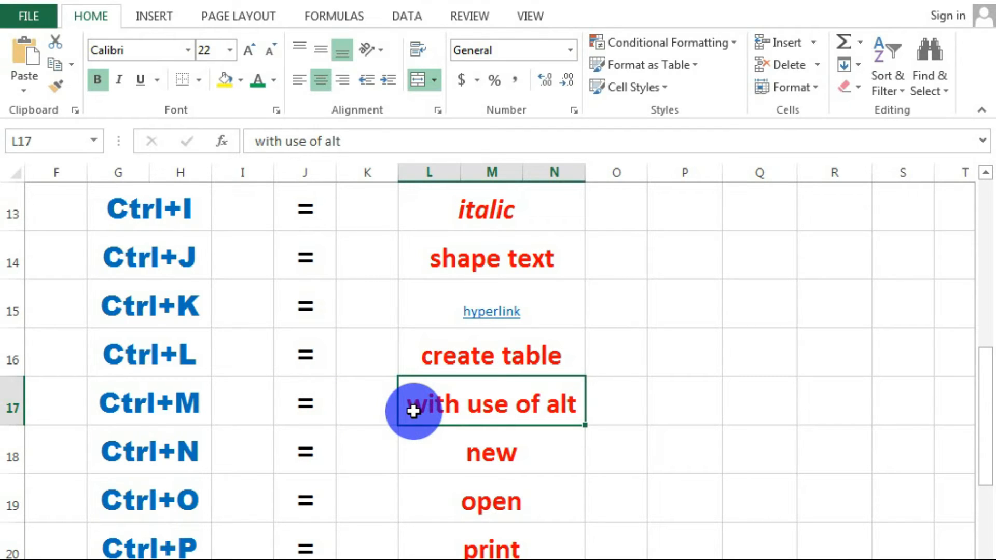
pyautogui.press('alt')
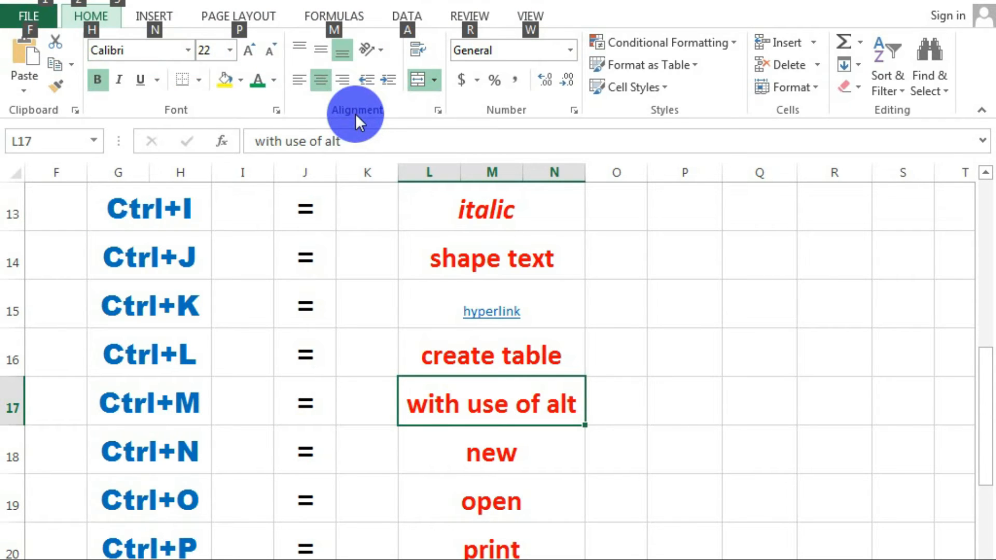
pyautogui.press('m')
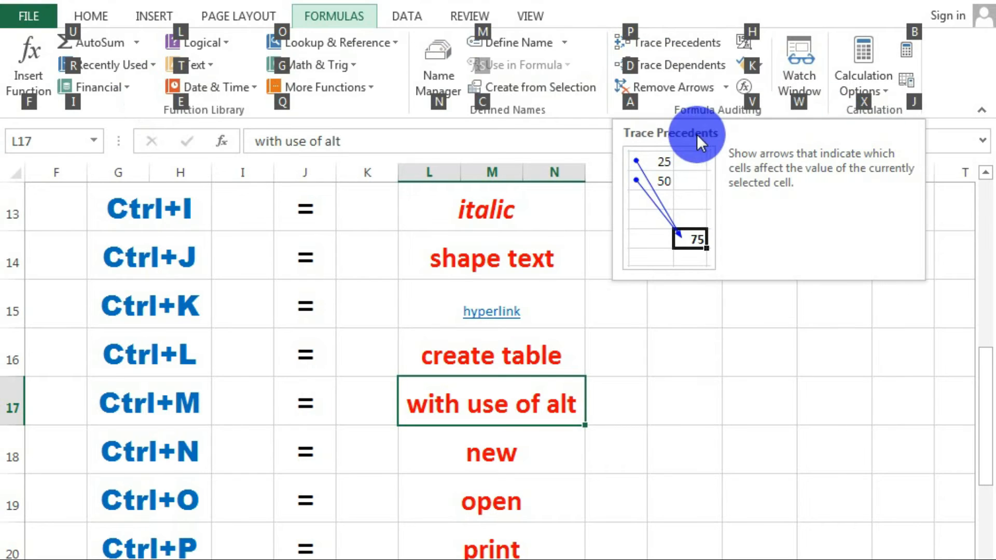
pyautogui.press('alt')
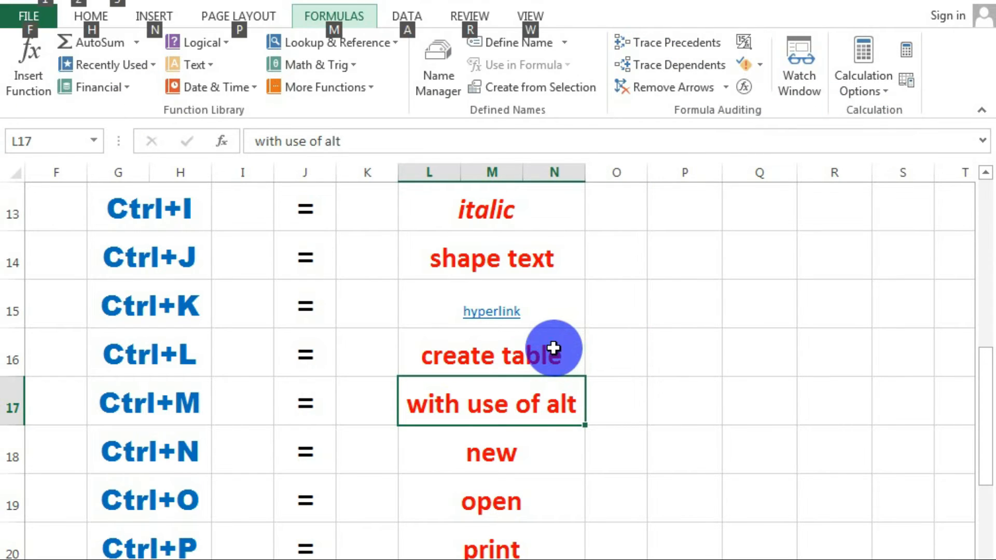
pyautogui.click(511, 449)
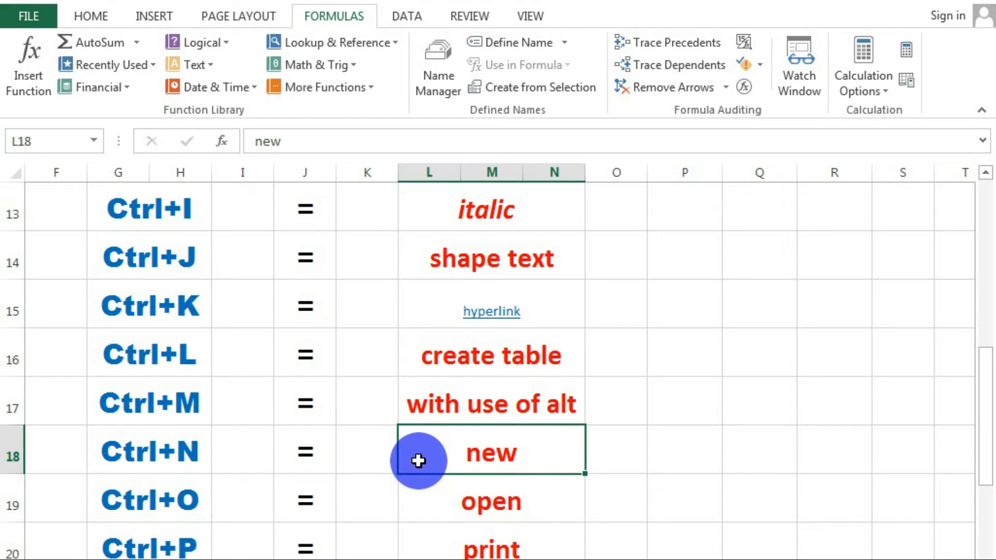
# Step: Create a new blank workbook, select cells from D4 and cell J9 in it, and return to the shortcut list workbook
pyautogui.hotkey('ctrl', 'n')
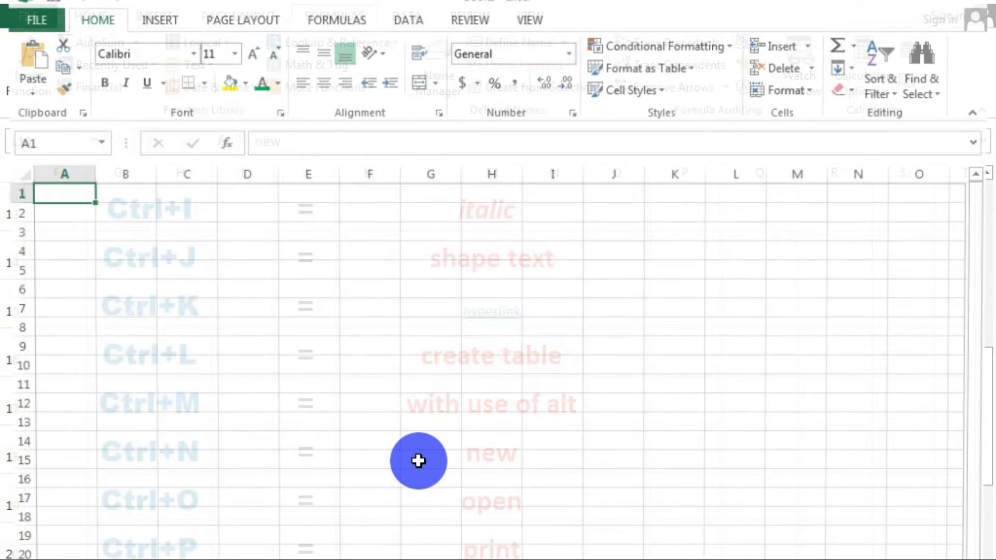
pyautogui.moveTo(244, 250); pyautogui.dragTo(616, 349)
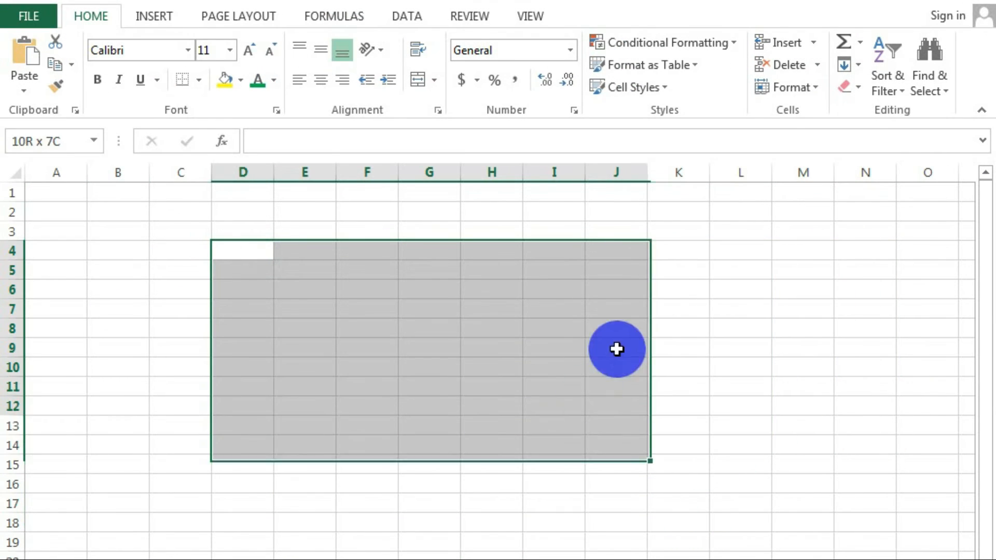
pyautogui.click(615, 348)
pyautogui.click(278, 532)
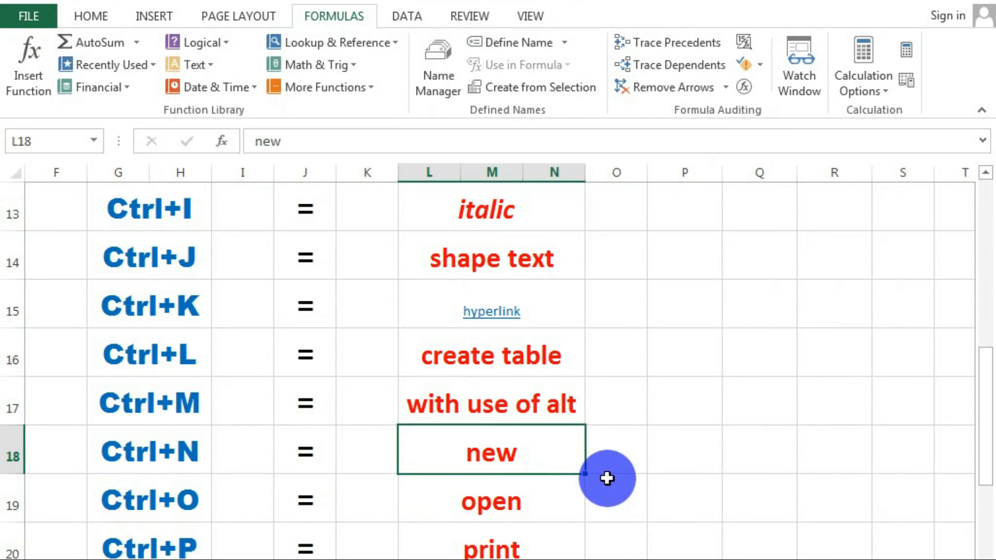
# Step: Select the "open" cell L19, show the recent workbooks and open "excel a to z shortcut keys"
pyautogui.click(519, 503)
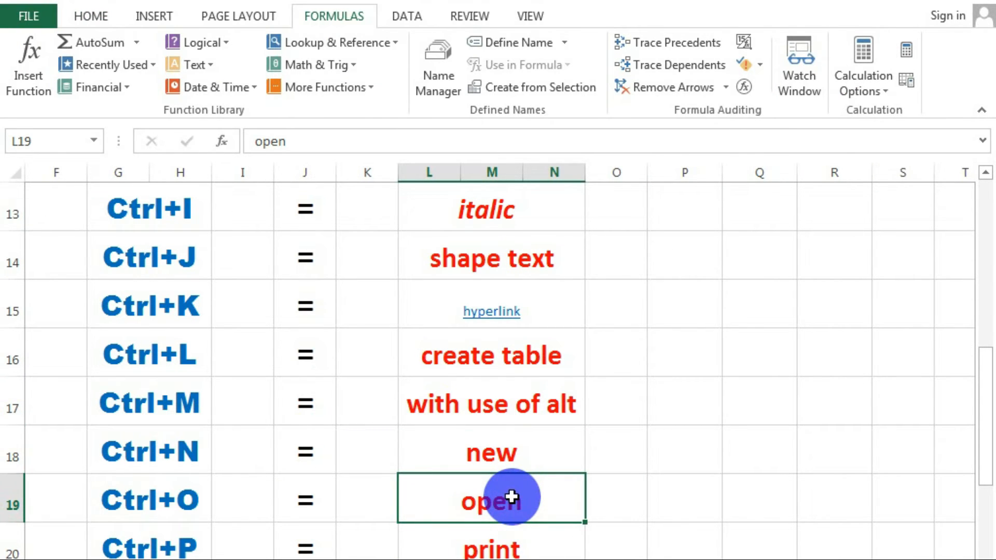
pyautogui.click(23, 15)
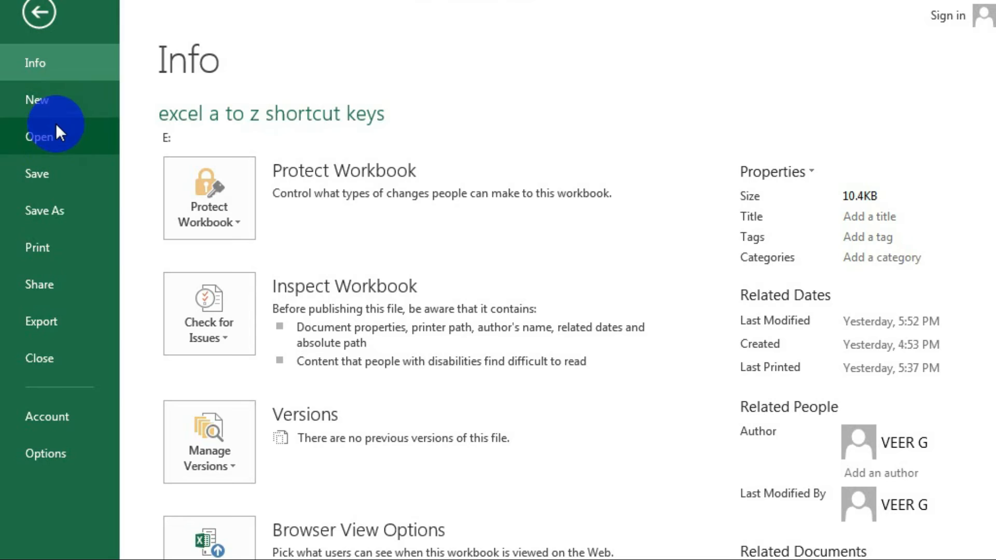
pyautogui.click(80, 129)
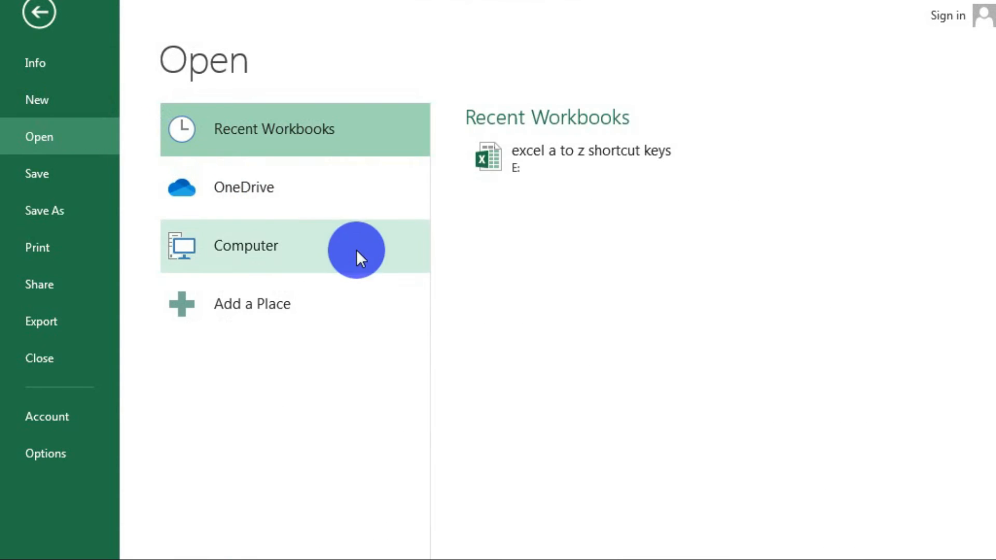
pyautogui.click(540, 165)
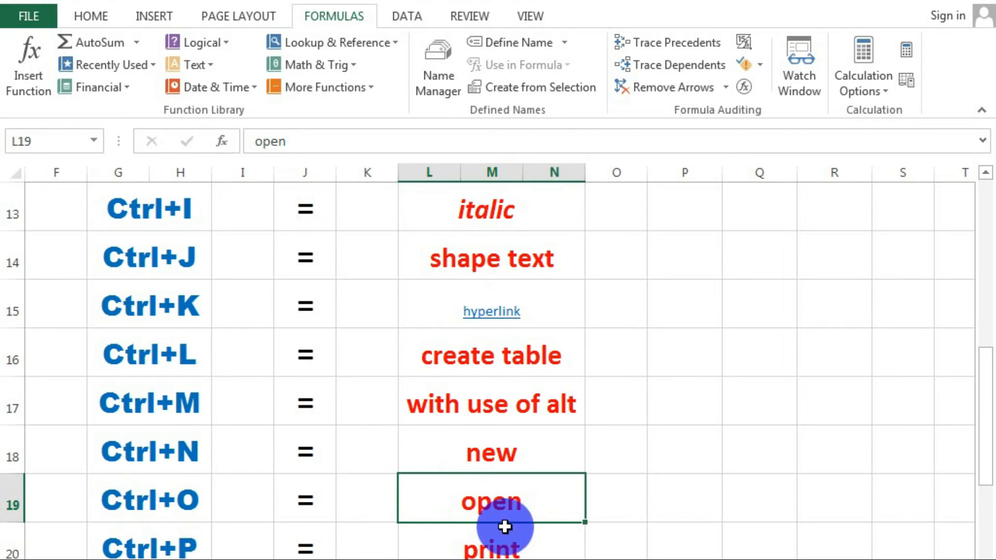
# Step: Select the "print" cell L20 and open the print settings with the sheet preview
pyautogui.click(520, 545)
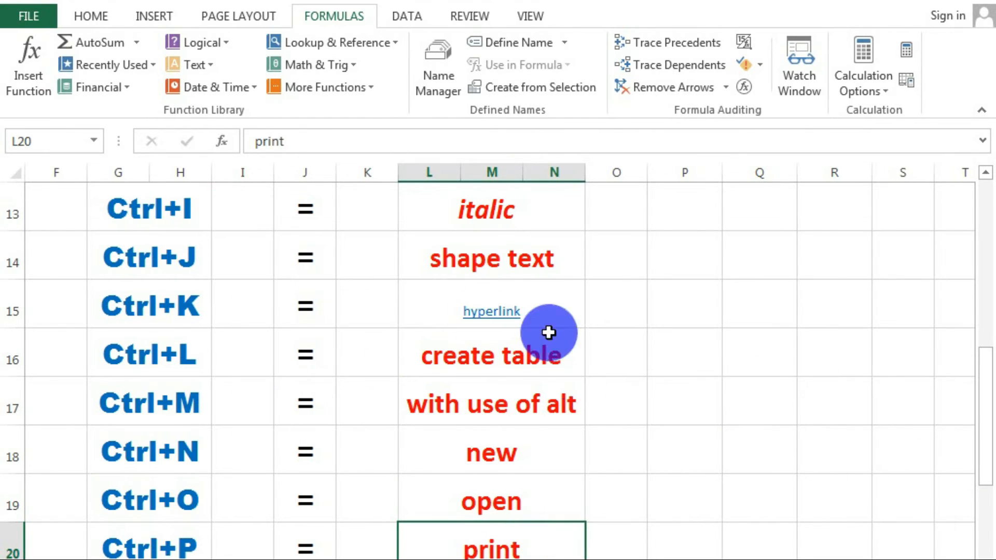
pyautogui.click(99, 19)
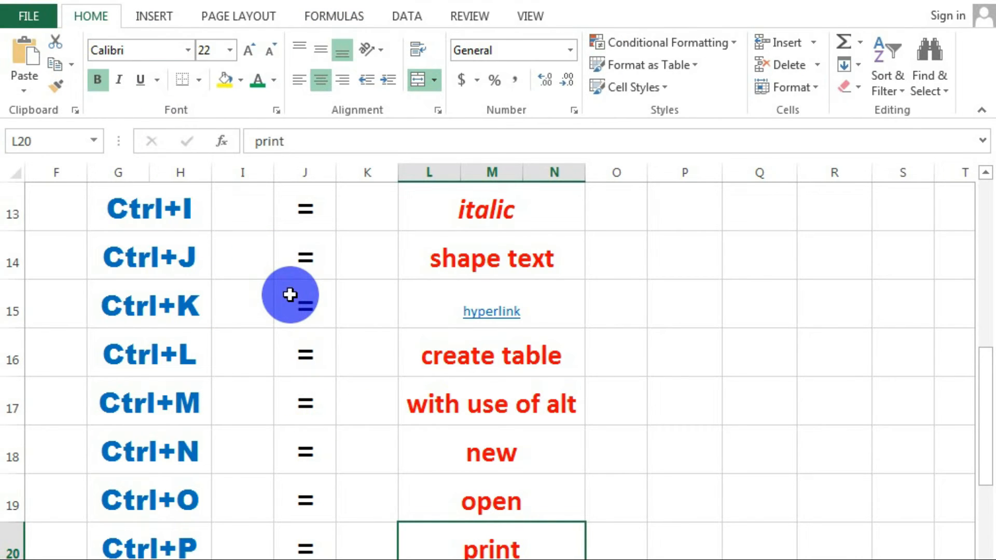
pyautogui.hotkey('ctrl', 'p')
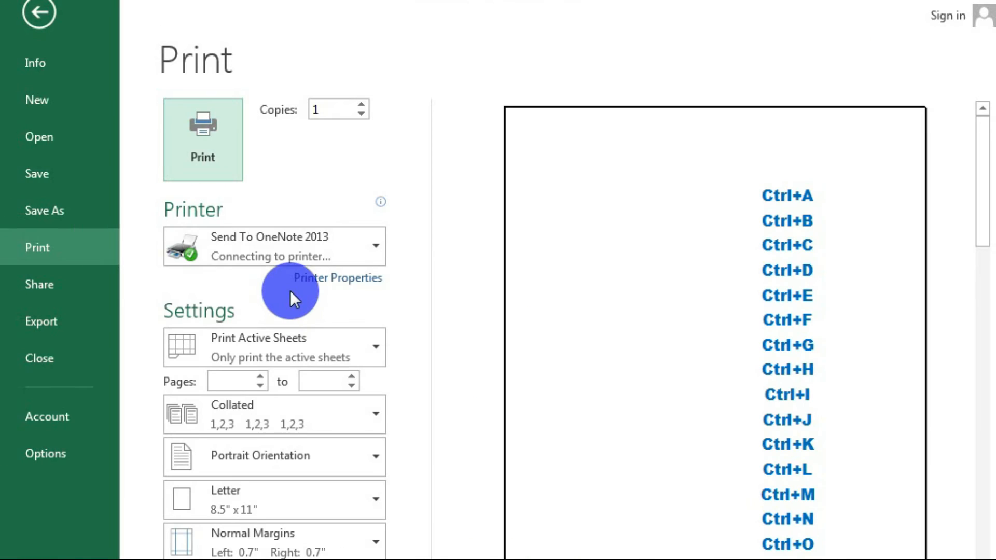
# Step: Examine the printer and collation choices, keeping Send To OneNote 2013 and Collated, and return to the worksheet
pyautogui.click(309, 239)
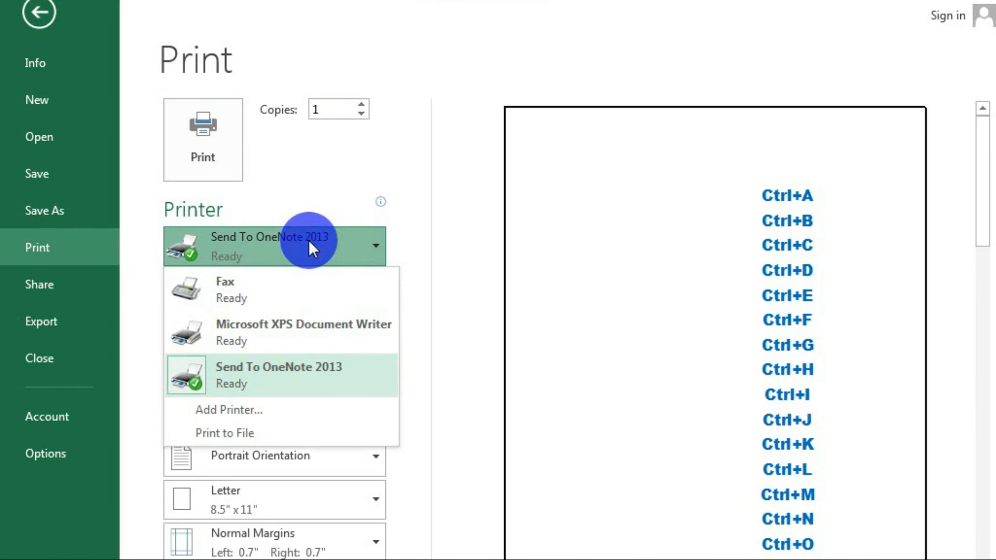
pyautogui.click(280, 371)
pyautogui.click(260, 421)
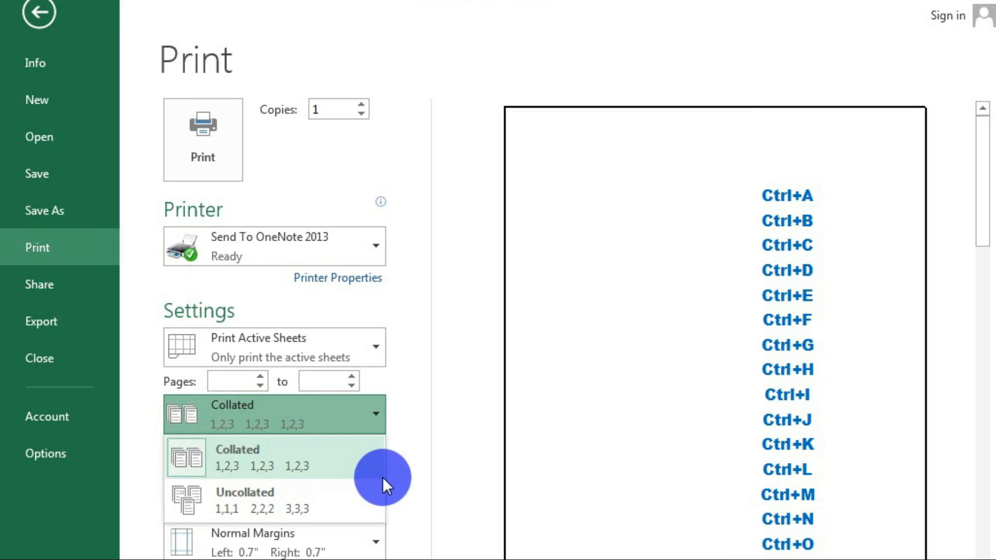
pyautogui.click(404, 519)
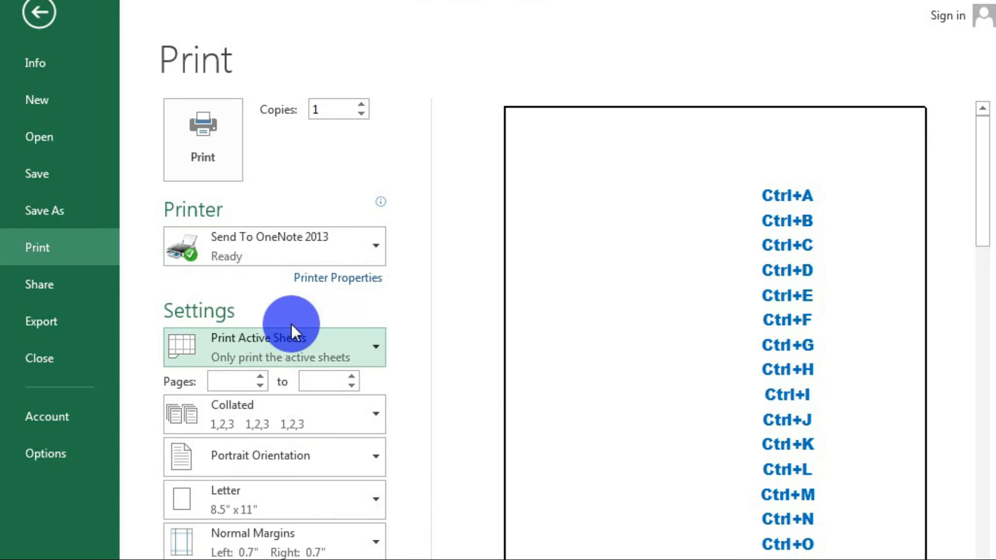
pyautogui.click(794, 233)
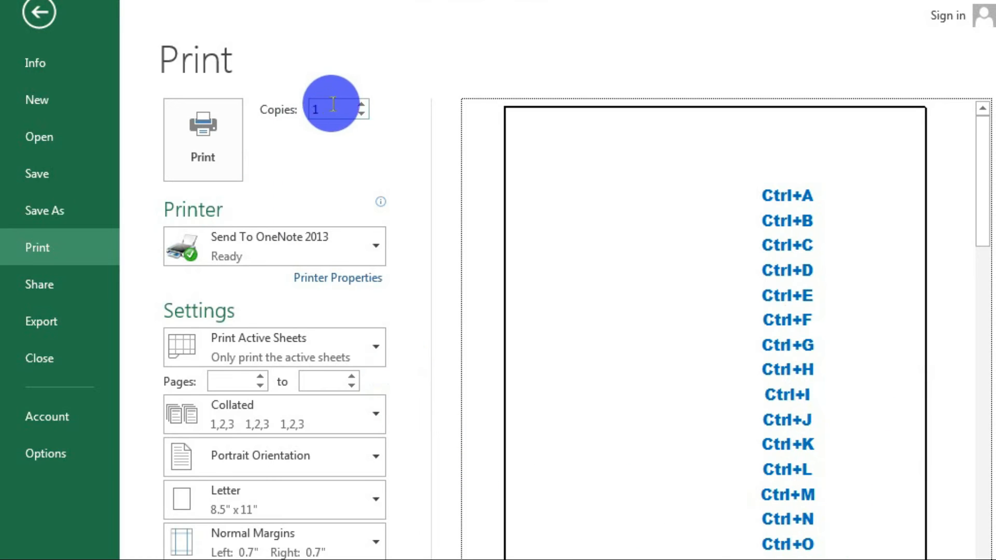
pyautogui.click(39, 13)
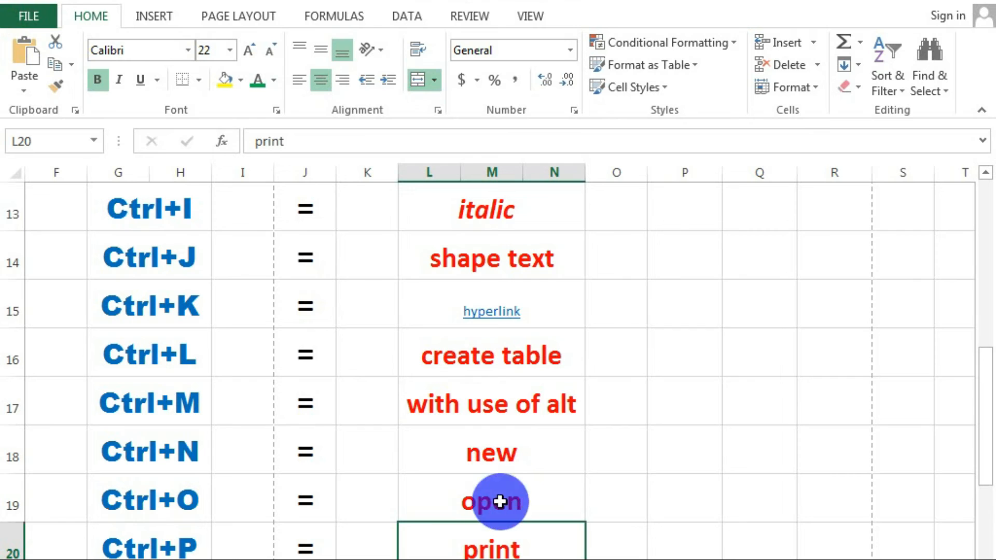
# Step: Select the Ctrl+Q row of the shortcut list from G21 to N21
pyautogui.moveTo(979, 400); pyautogui.dragTo(988, 434)
pyautogui.click(240, 501)
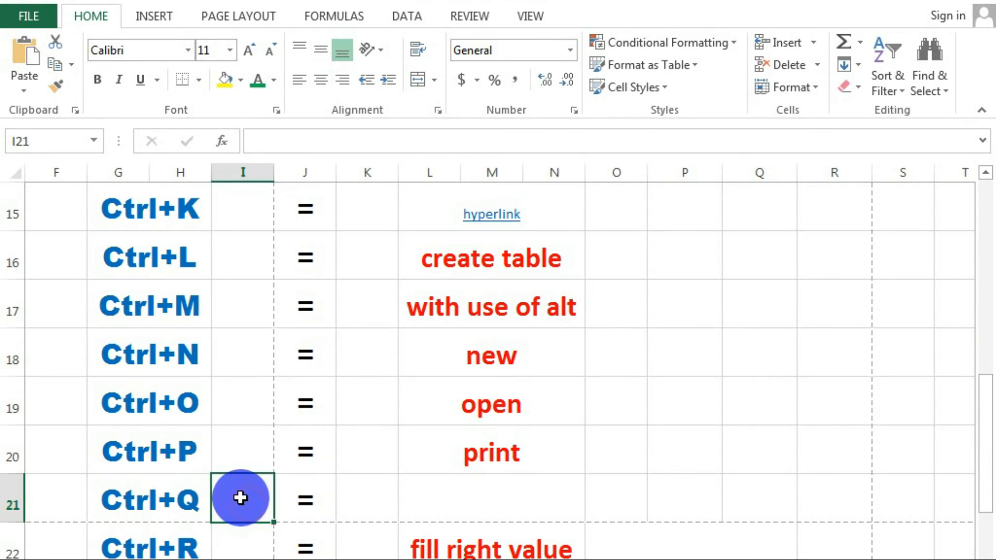
pyautogui.moveTo(407, 509); pyautogui.dragTo(186, 497)
# Step: Select the Ctrl+R row with its "fill right value" entry and the Ctrl+S cell G23
pyautogui.moveTo(988, 490); pyautogui.dragTo(988, 534)
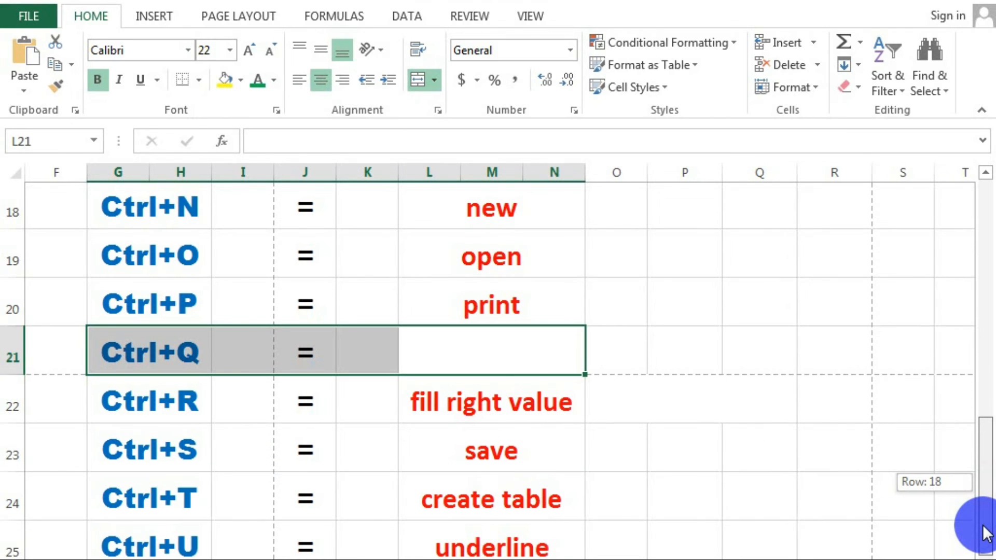
pyautogui.moveTo(987, 534); pyautogui.dragTo(982, 555)
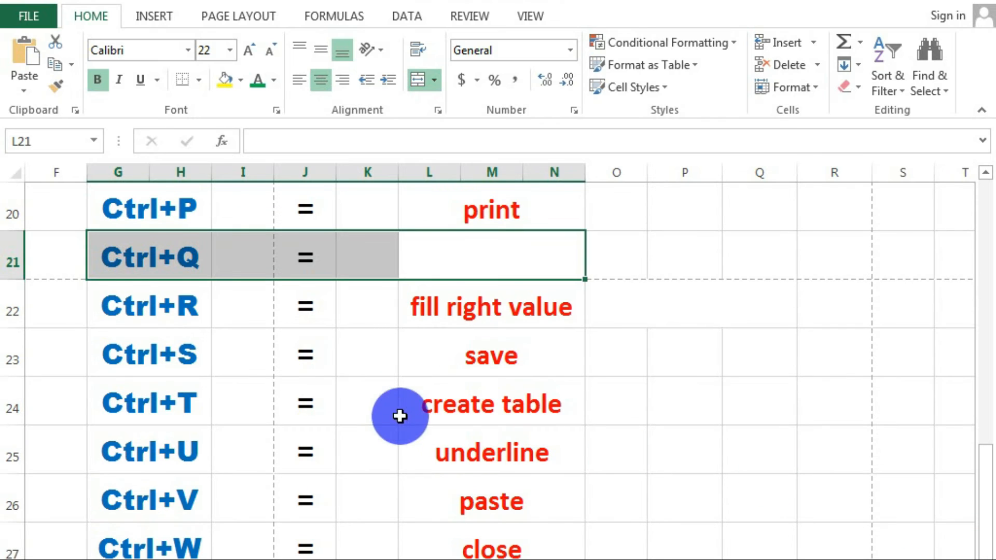
pyautogui.click(477, 306)
pyautogui.moveTo(429, 300); pyautogui.dragTo(174, 299)
pyautogui.click(198, 367)
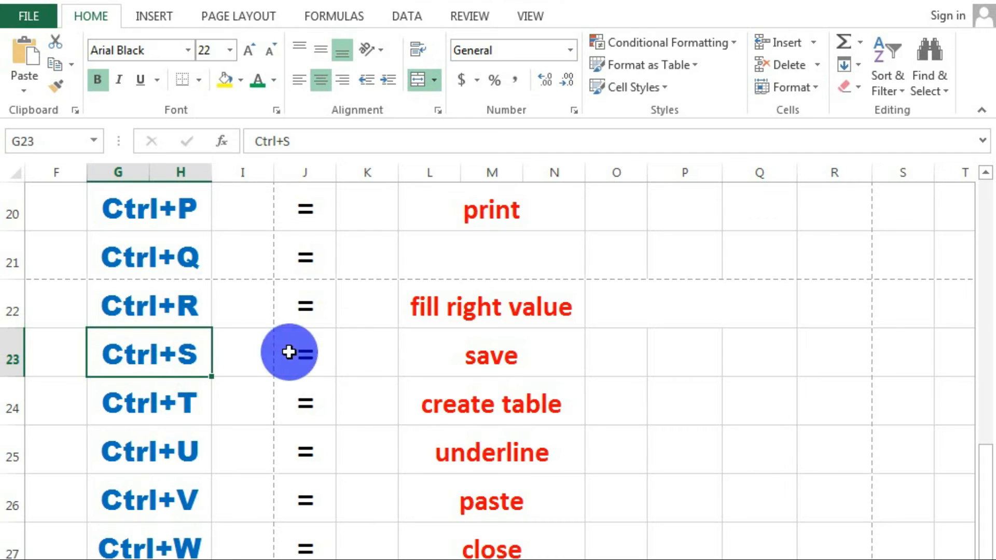
# Step: Select the "save" cell L23, switch to the Book1 workbook and save it in My Documents as "example"
pyautogui.click(468, 347)
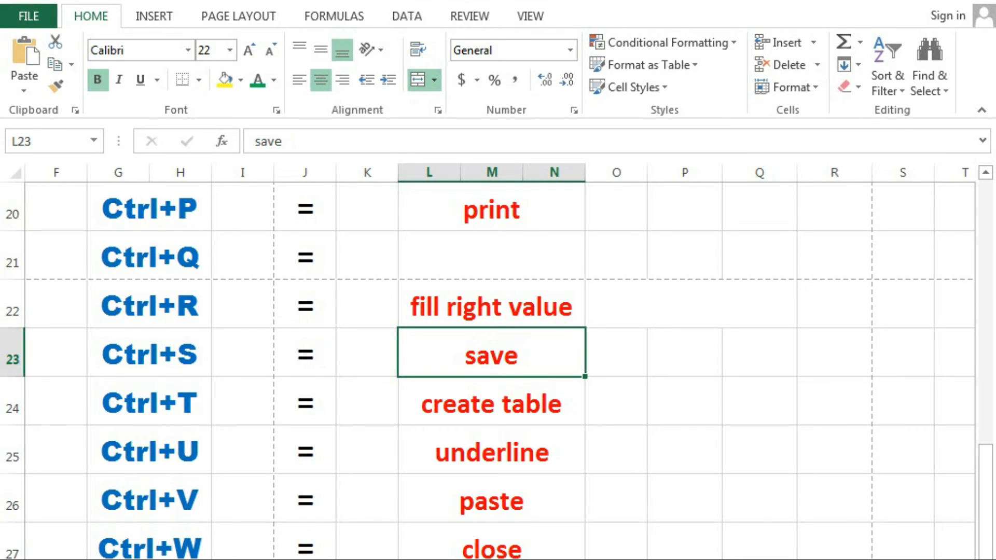
pyautogui.moveTo(385, 559)
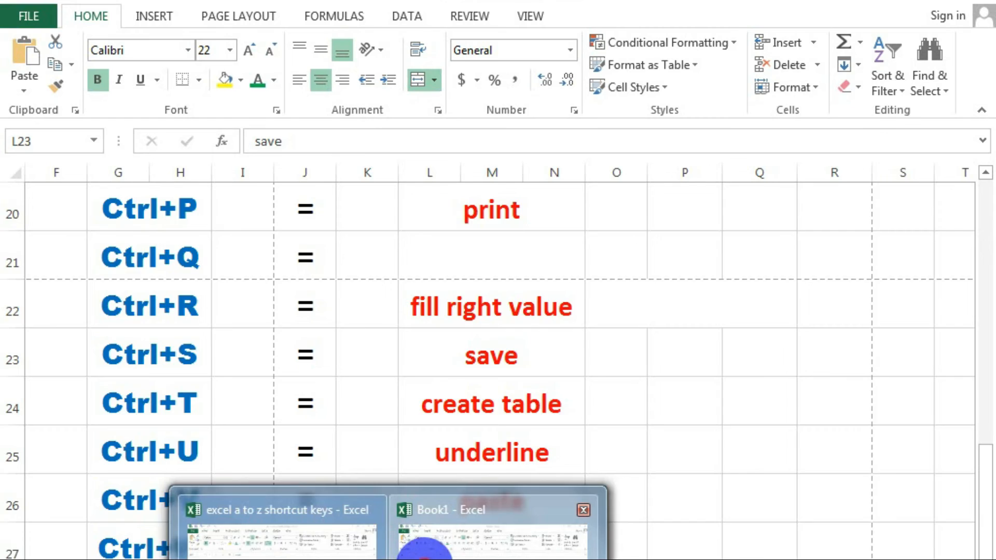
pyautogui.click(424, 558)
pyautogui.hotkey('ctrl', 's')
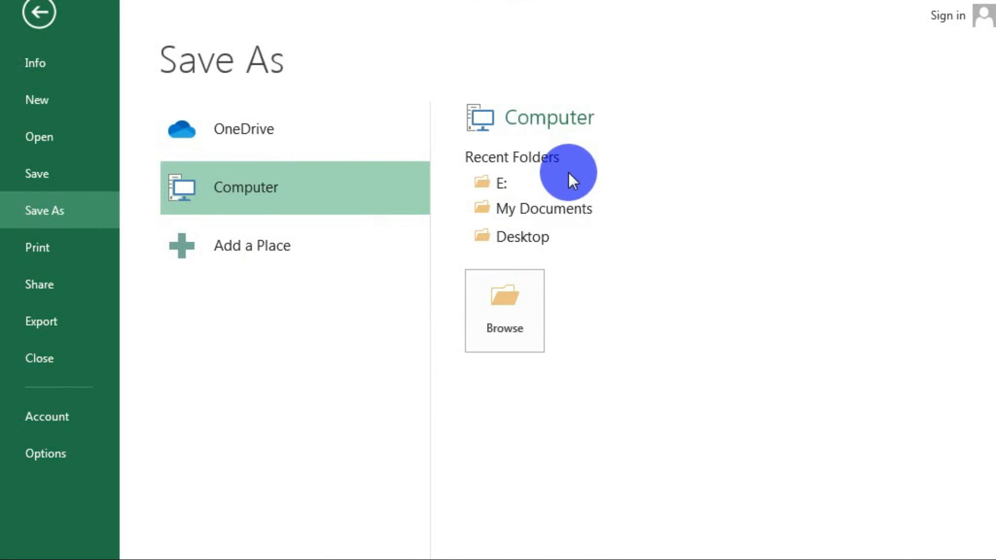
pyautogui.click(539, 204)
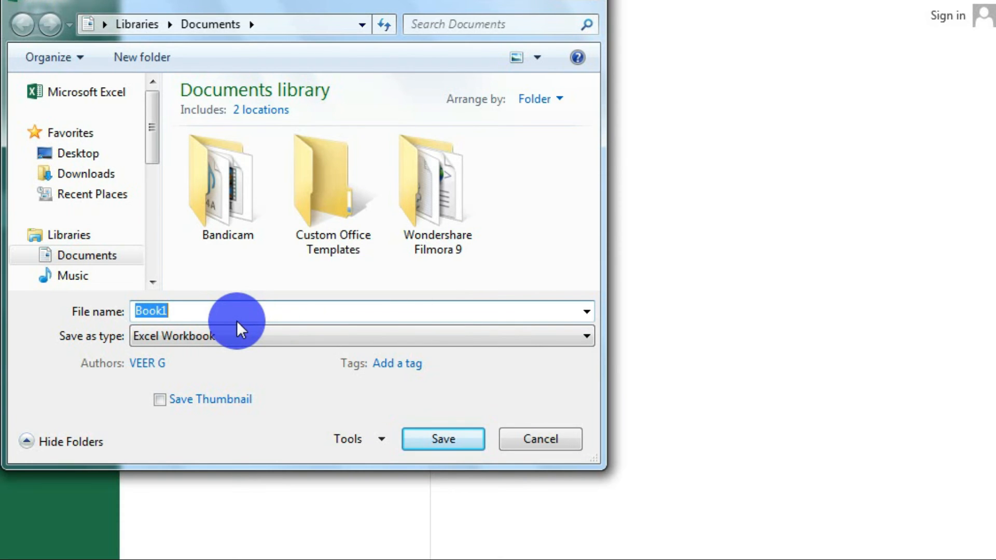
pyautogui.write('example')
pyautogui.press('Return')
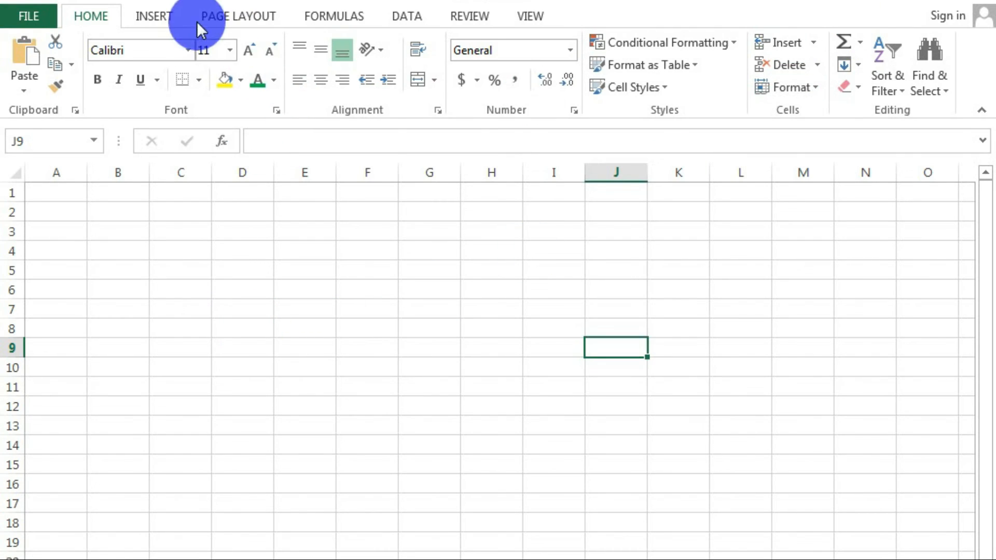
# Step: Reduce the saved workbook to a smaller window, return to the shortcut list and select the "create table" cell L24
pyautogui.moveTo(451, 1); pyautogui.dragTo(560, 1)
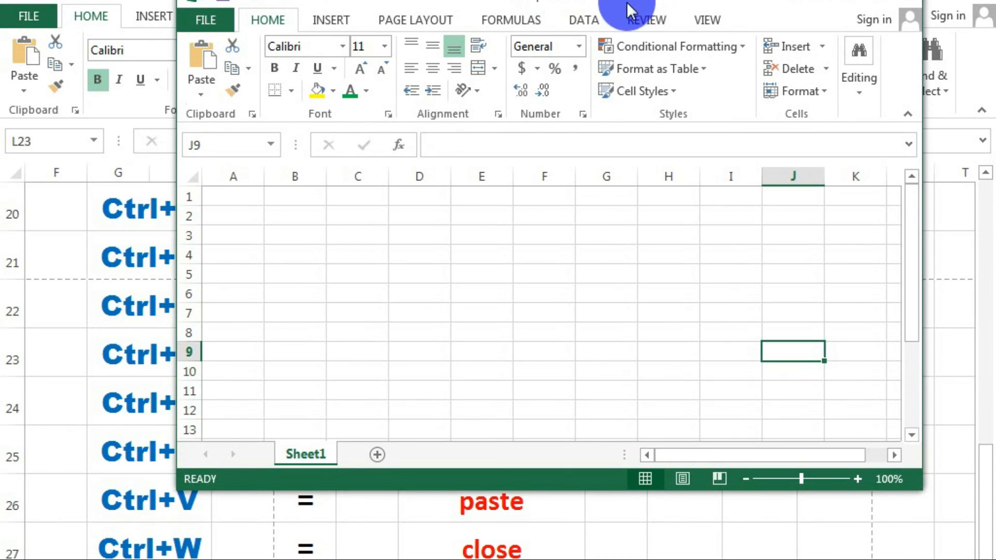
pyautogui.hotkey('ctrl', 'w')
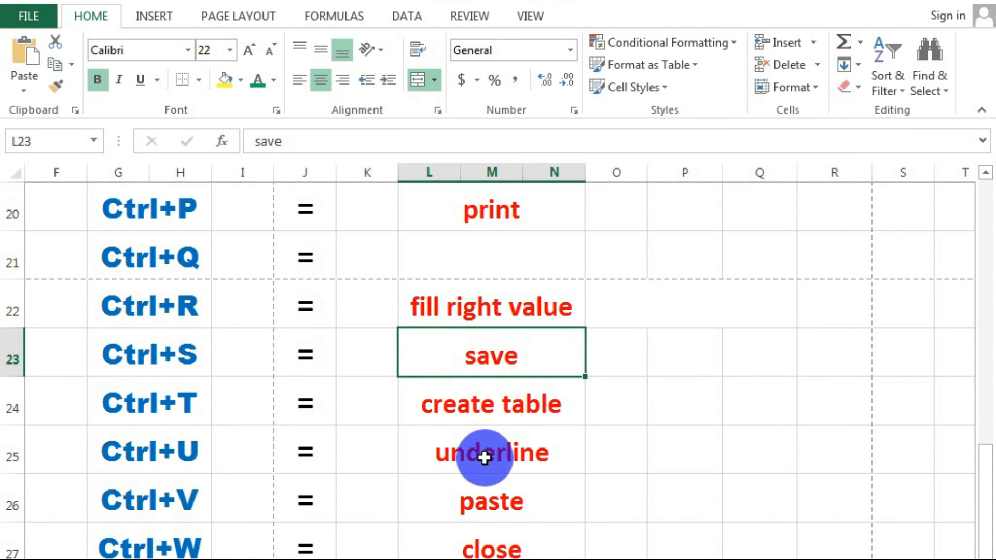
pyautogui.click(493, 400)
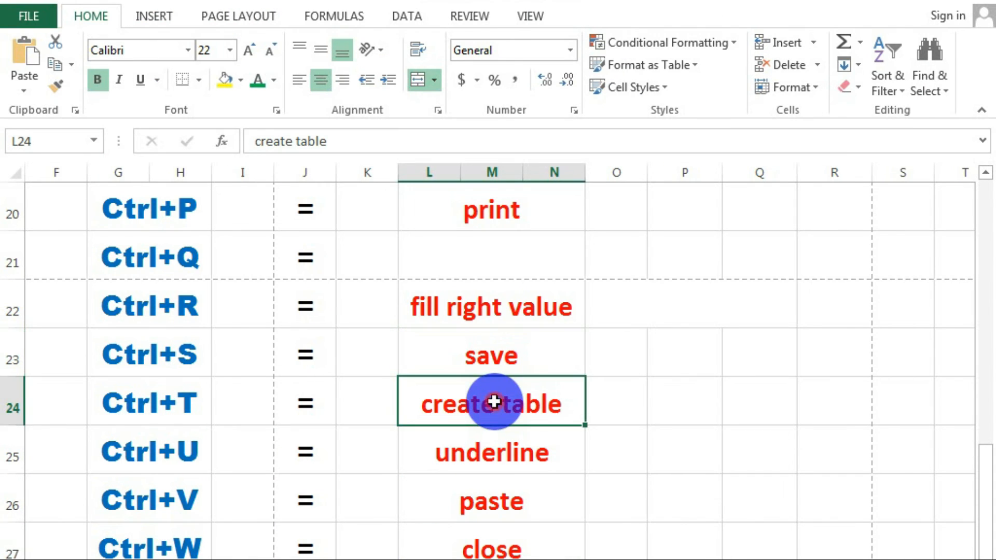
# Step: Select the word "underline" in cell L25, toggle its underline, try Double Underline and apply the single Underline
pyautogui.click(497, 463)
pyautogui.moveTo(549, 462); pyautogui.dragTo(436, 454)
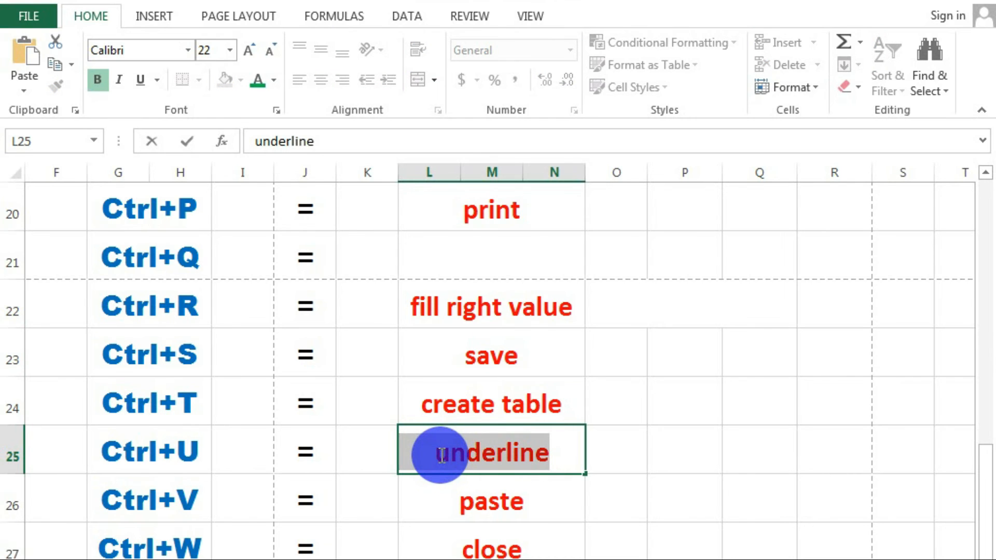
pyautogui.hotkey('ctrl', 'u')
pyautogui.hotkey('ctrl', 'u')
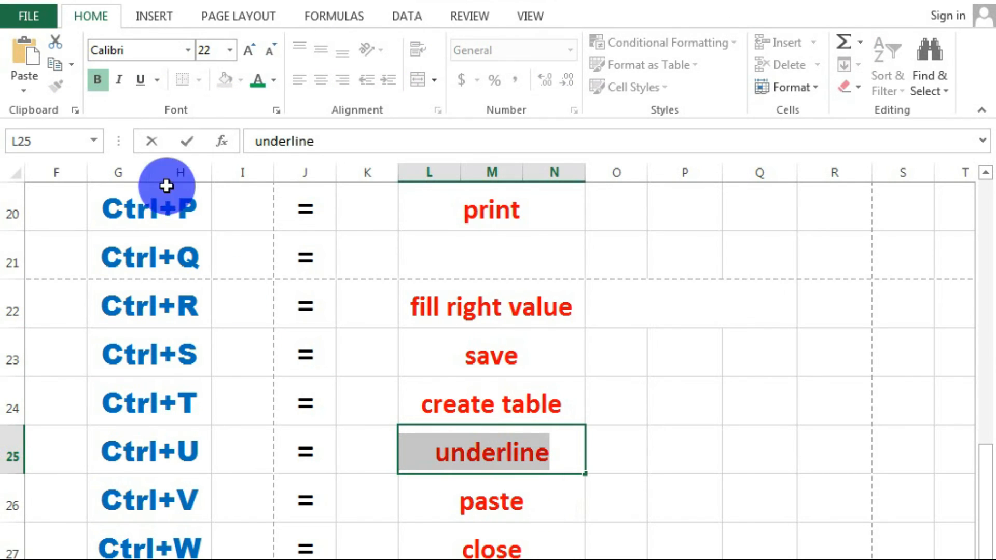
pyautogui.click(156, 80)
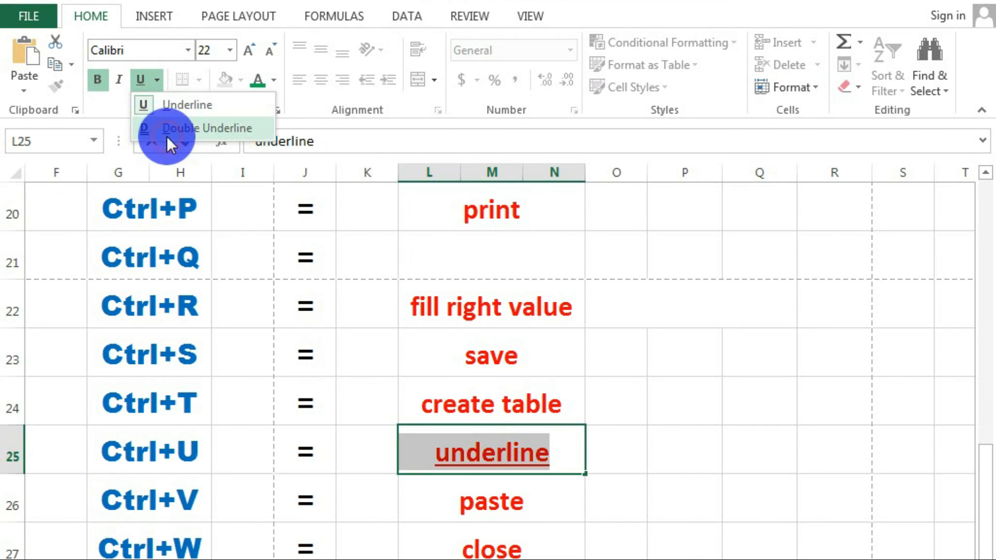
pyautogui.click(167, 134)
pyautogui.click(161, 86)
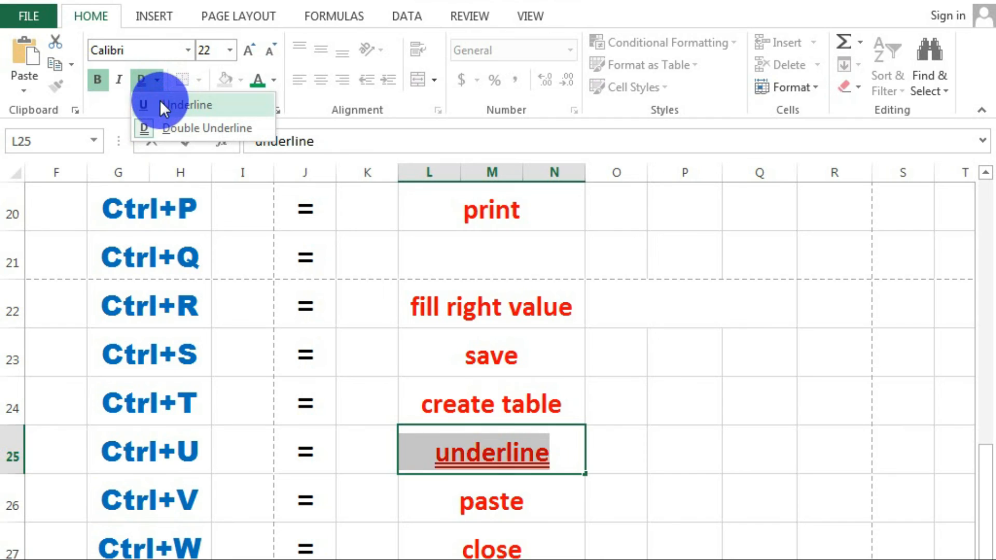
pyautogui.click(160, 100)
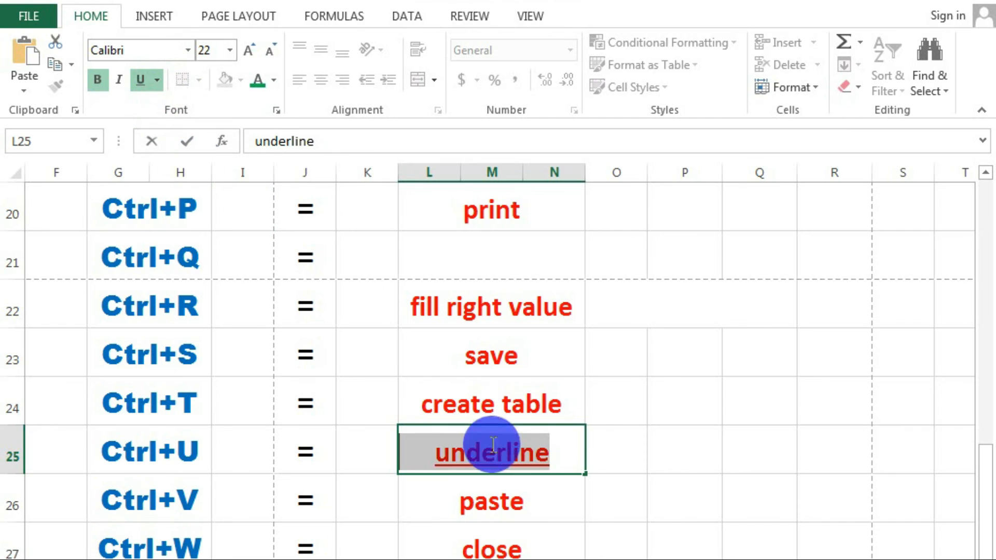
# Step: Select the "paste" cell L26, bring the saved example workbook to the front and close it
pyautogui.click(526, 514)
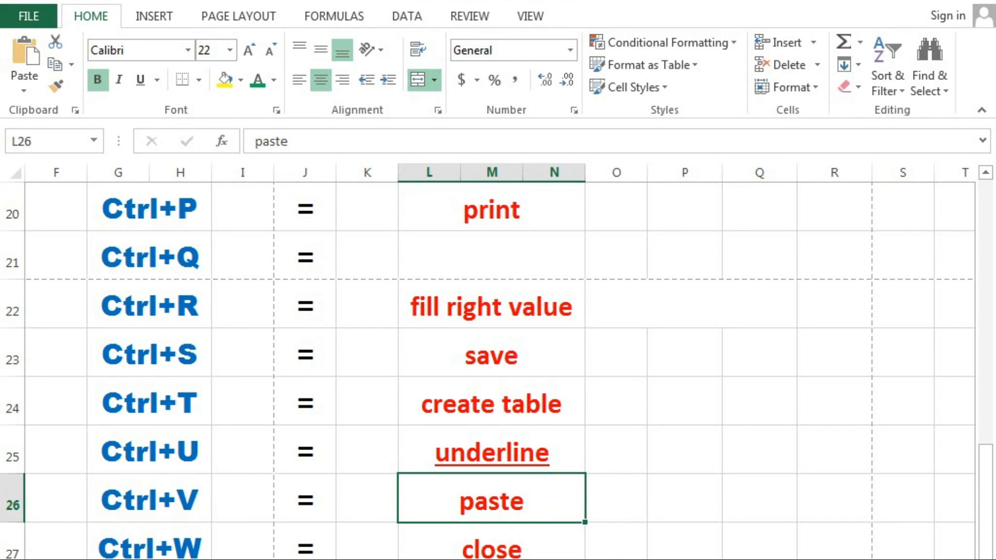
pyautogui.click(422, 534)
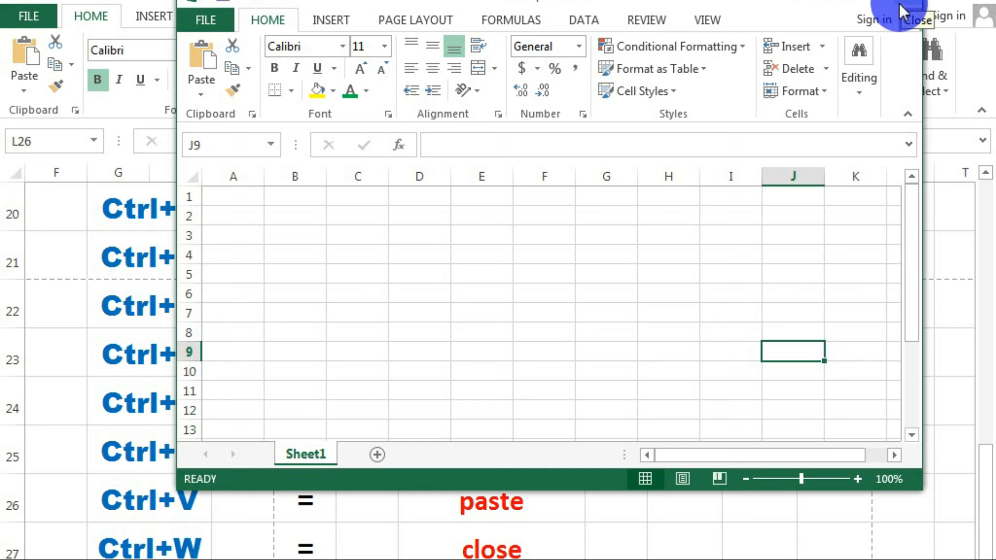
pyautogui.hotkey('ctrl', 'w')
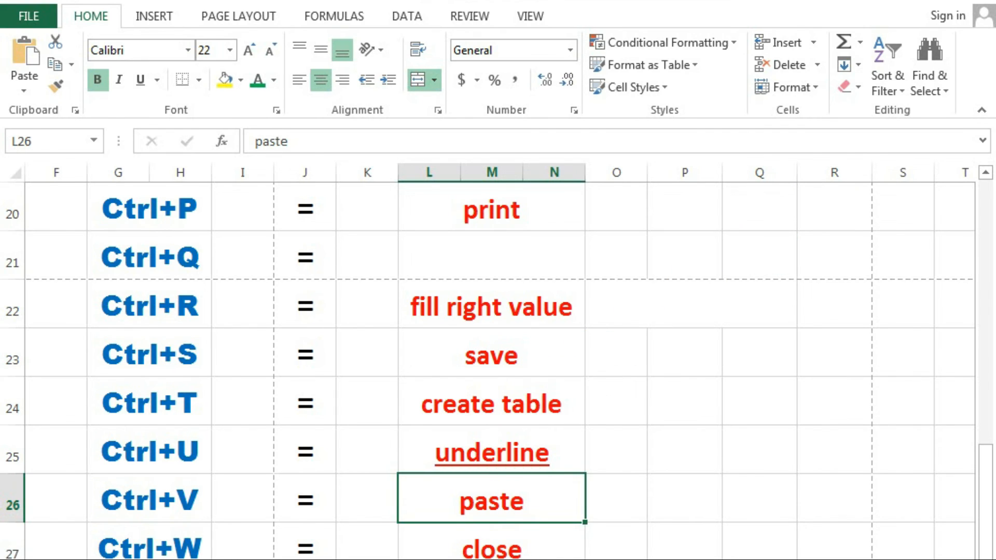
# Step: Cut the "cut" cell L28 and paste it into Q26
pyautogui.click(480, 559)
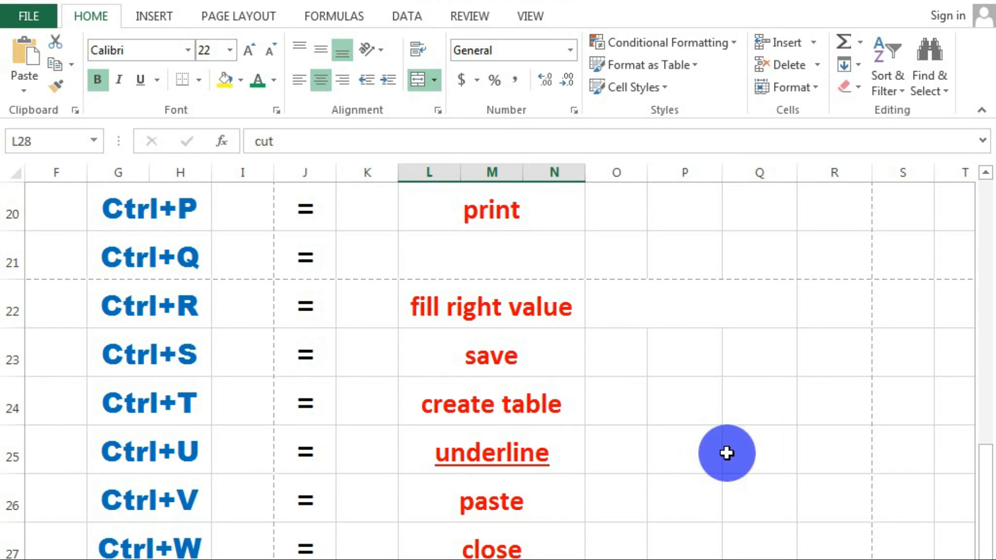
pyautogui.click(775, 507)
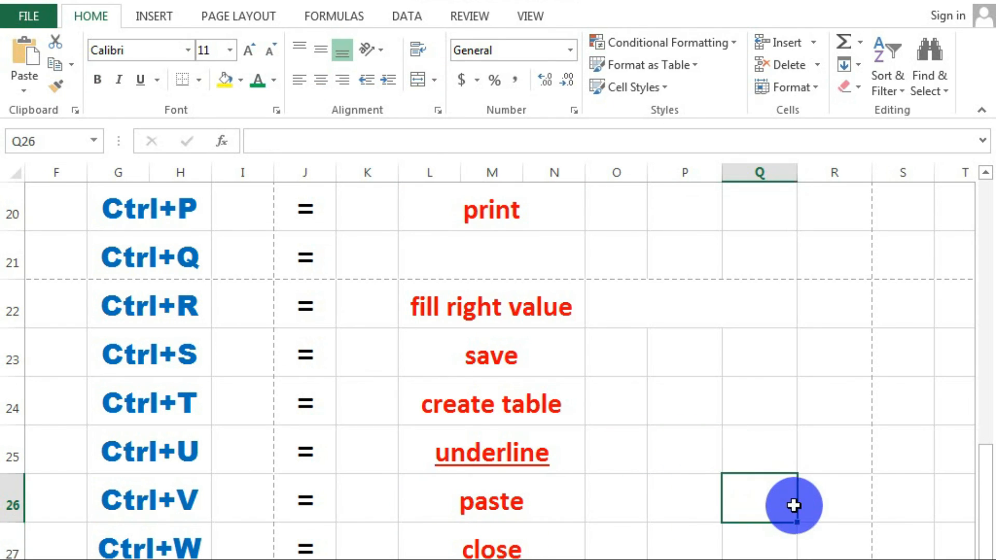
pyautogui.write('cut')
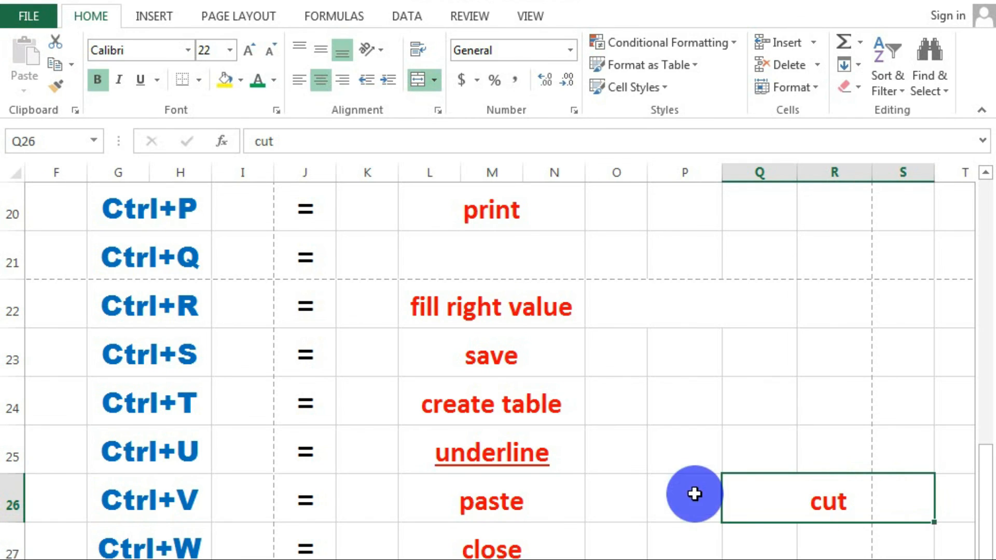
pyautogui.click(554, 559)
# Step: Cut the "cut" cell at Q26 and paste it back into L28 beside Ctrl+X
pyautogui.click(819, 487)
pyautogui.hotkey('ctrl', 'x')
pyautogui.click(491, 559)
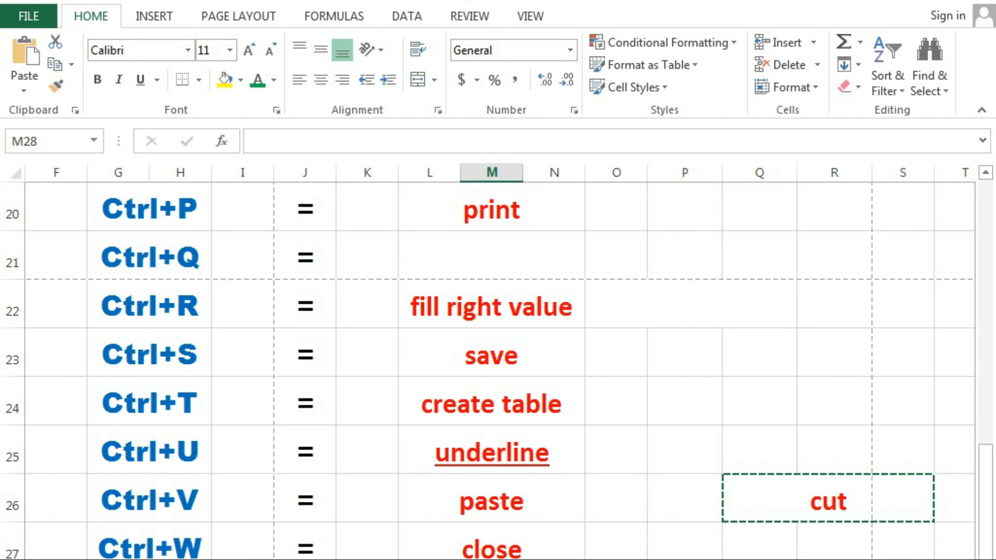
pyautogui.hotkey('ctrl', 'v')
pyautogui.hotkey('ctrl', 'z')
pyautogui.click(429, 559)
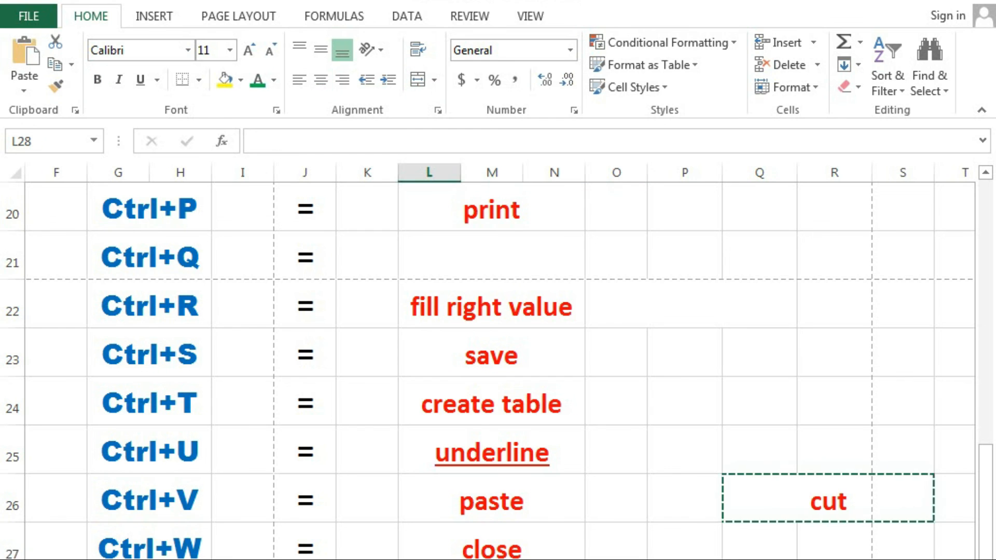
pyautogui.hotkey('ctrl', 'v')
pyautogui.moveTo(980, 466); pyautogui.dragTo(984, 521)
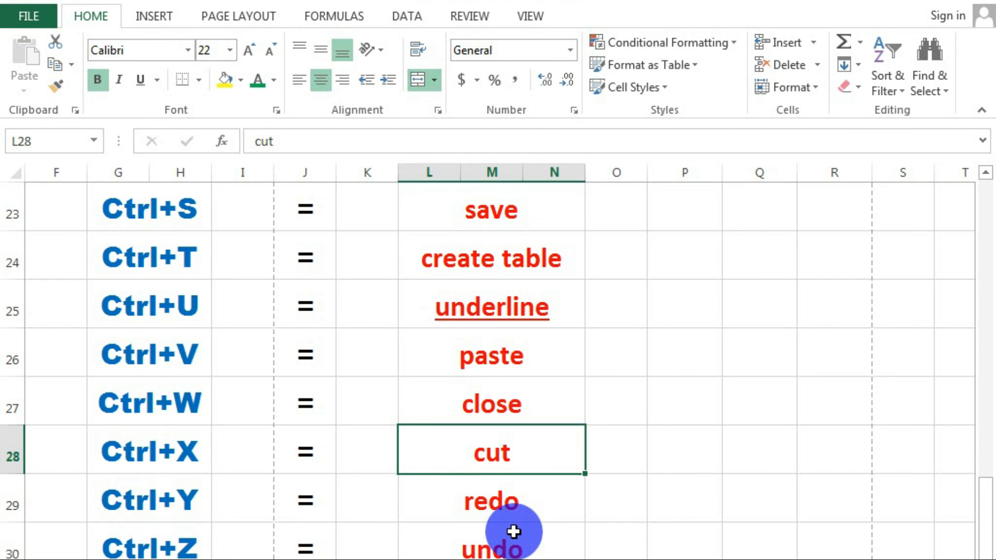
# Step: Fill the "cut" cell L28 with yellow and set the font colour of the "redo" cell L29 to green
pyautogui.click(698, 447)
pyautogui.click(474, 454)
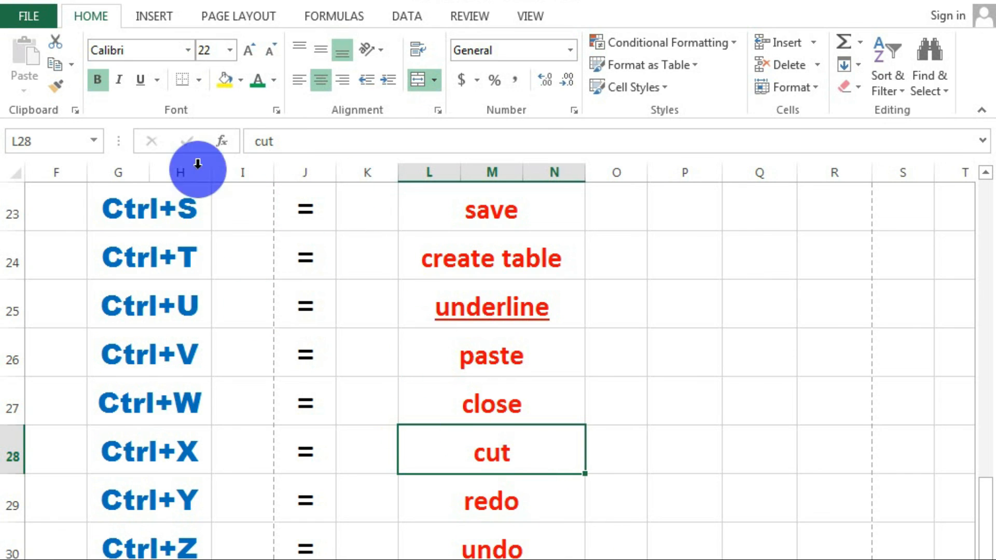
pyautogui.click(220, 80)
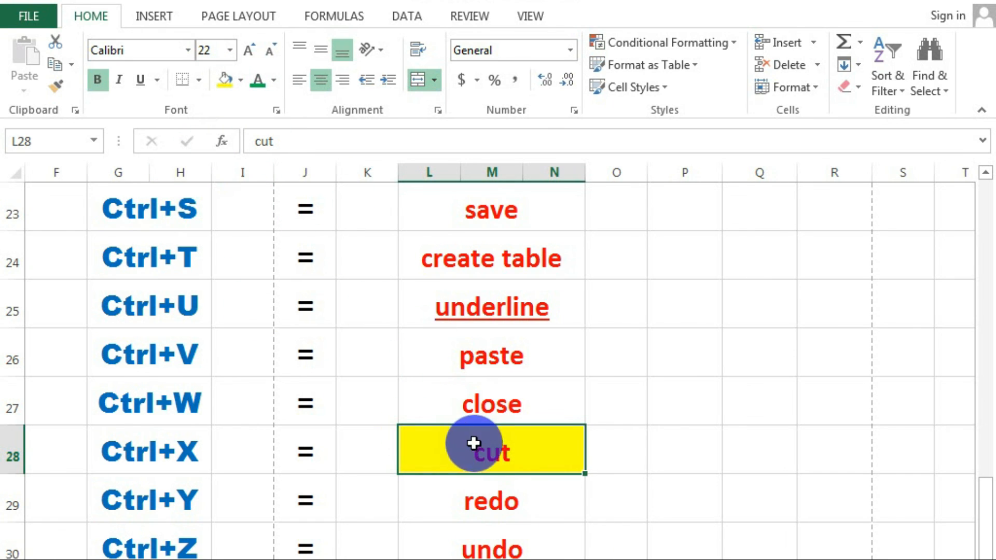
pyautogui.click(472, 502)
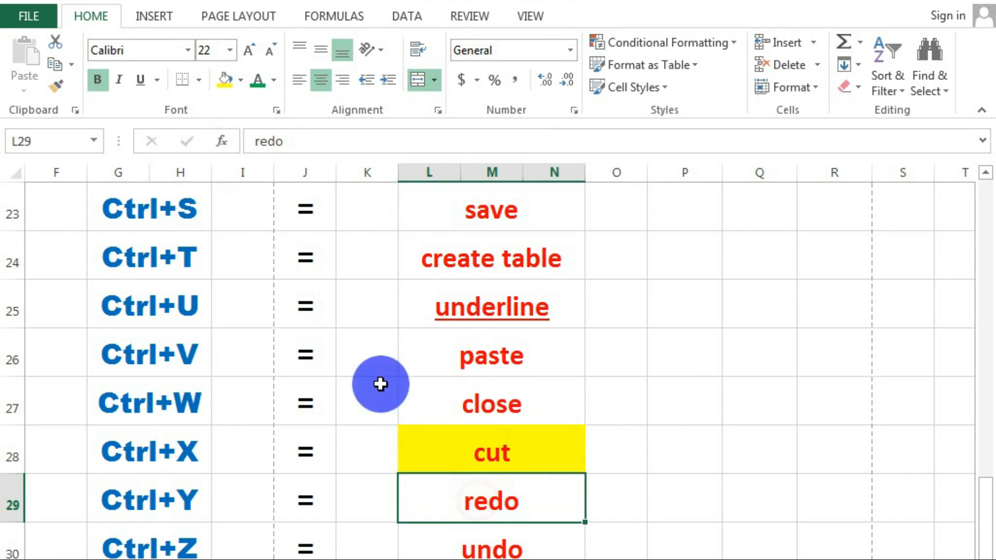
pyautogui.click(274, 80)
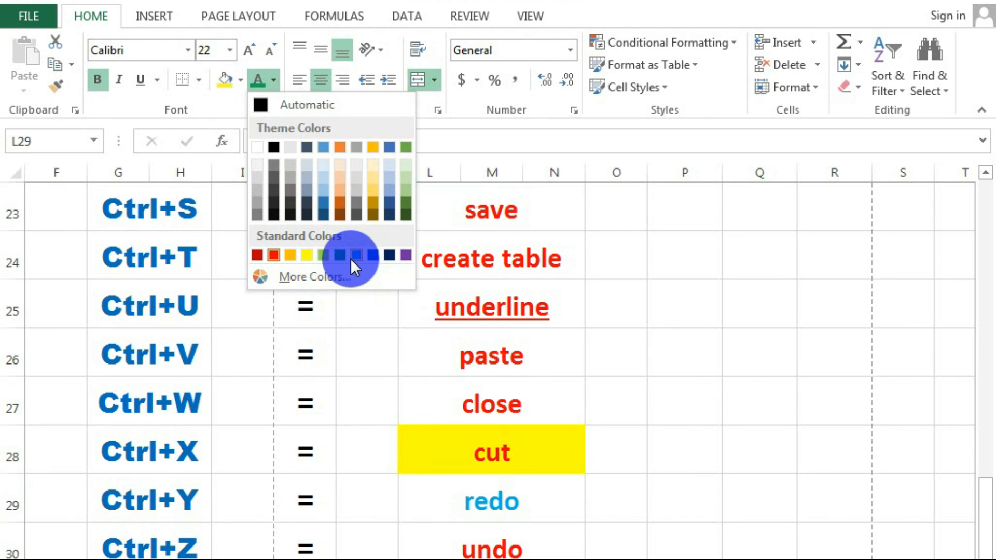
pyautogui.click(337, 255)
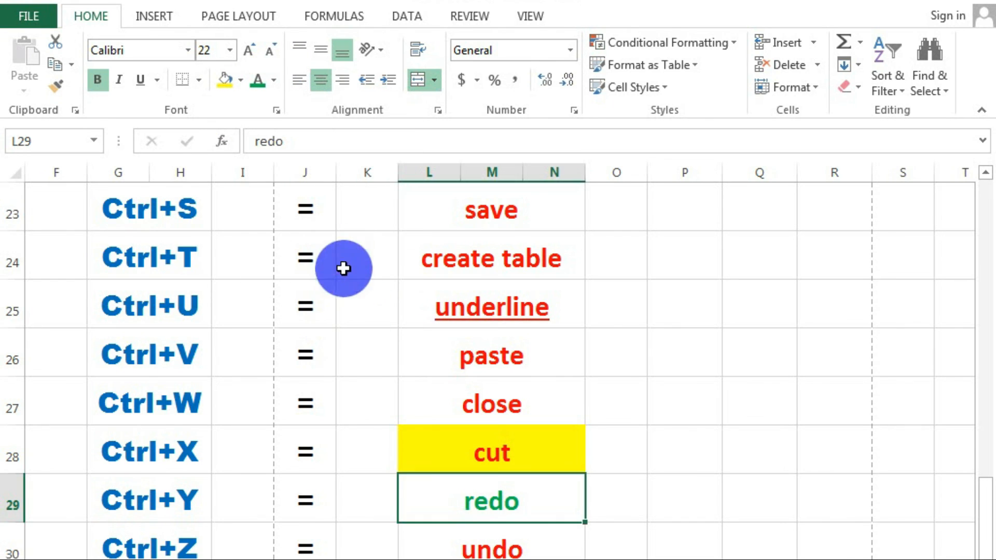
# Step: Underline the word "undo" in L30, then highlight the three formatted cells from L28 to L30 and deselect them
pyautogui.click(448, 537)
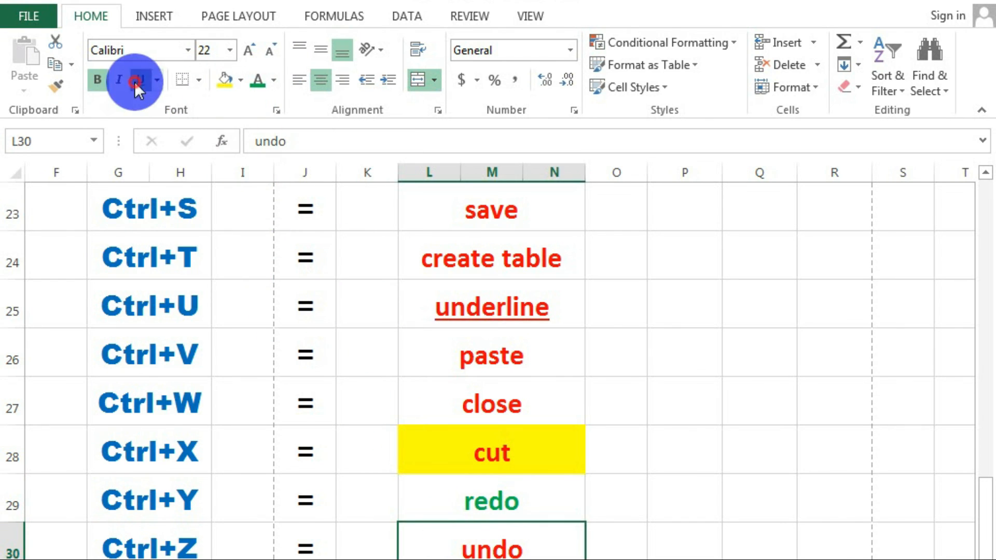
pyautogui.click(560, 501)
pyautogui.moveTo(472, 456); pyautogui.dragTo(474, 546)
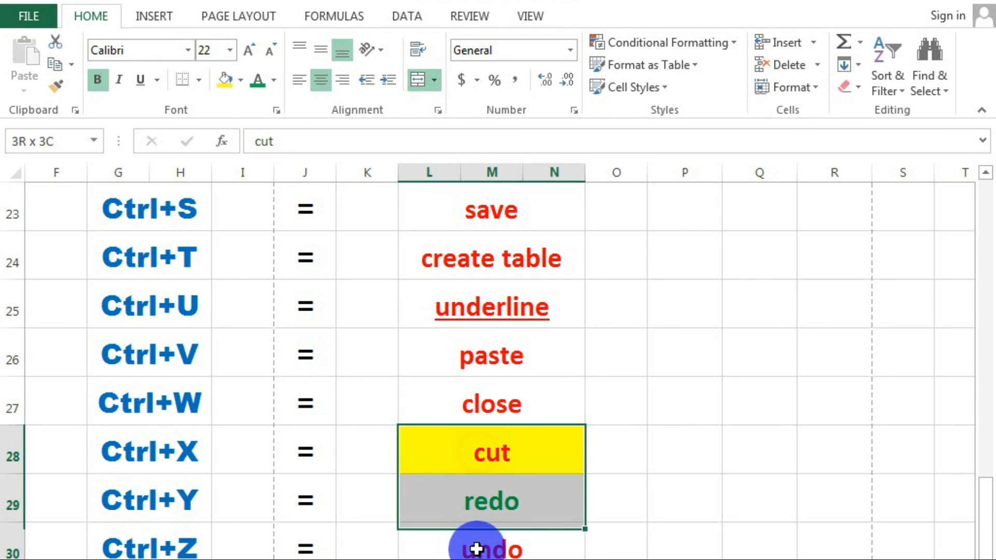
pyautogui.moveTo(583, 543); pyautogui.dragTo(608, 551)
pyautogui.moveTo(445, 454); pyautogui.dragTo(475, 533)
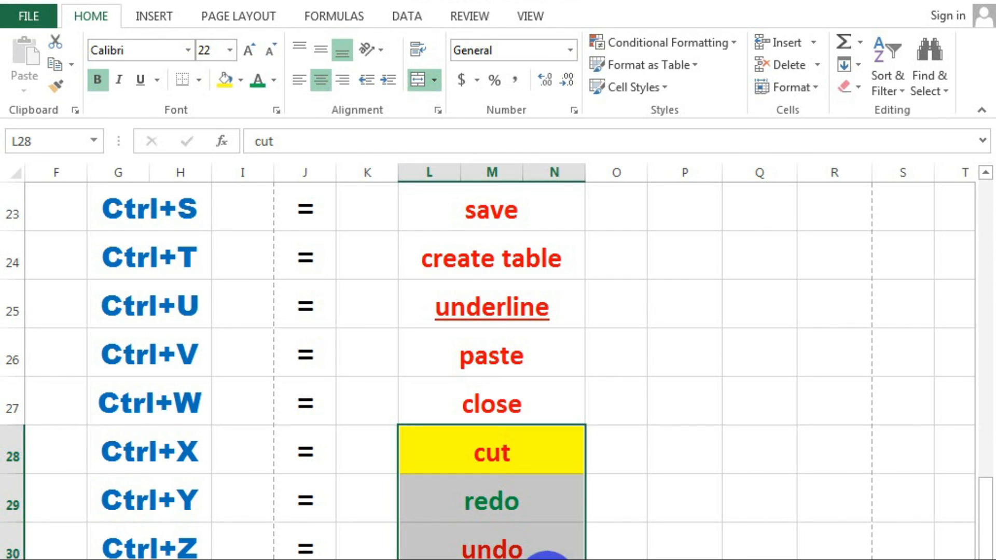
pyautogui.click(545, 559)
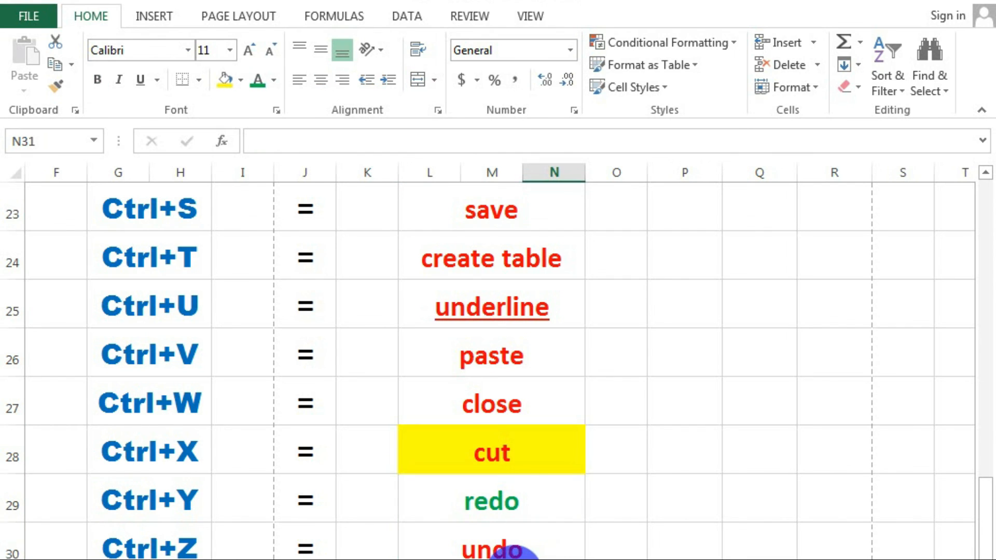
# Step: Undo the underline in L30, the green font in L29 and the yellow fill in L28
pyautogui.click(482, 550)
pyautogui.click(486, 505)
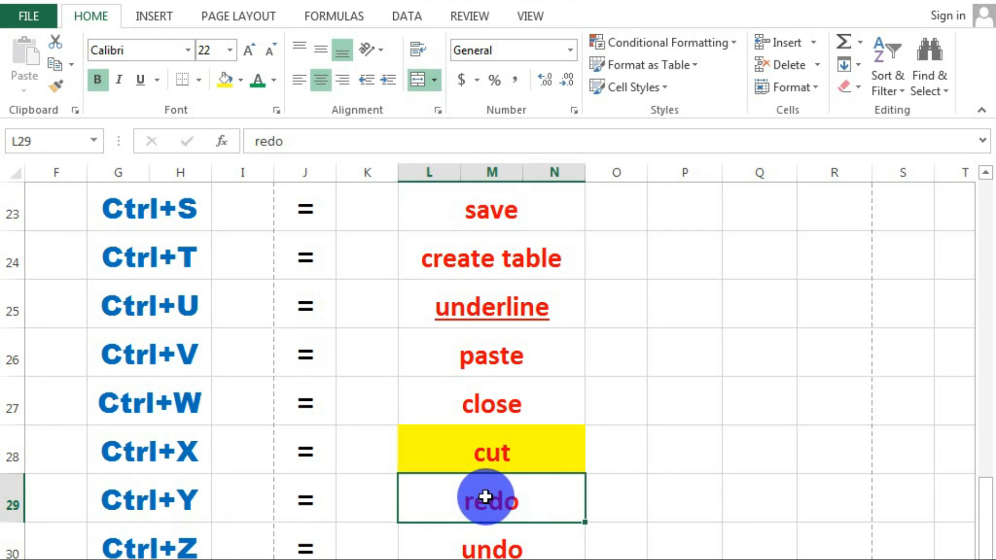
pyautogui.click(497, 463)
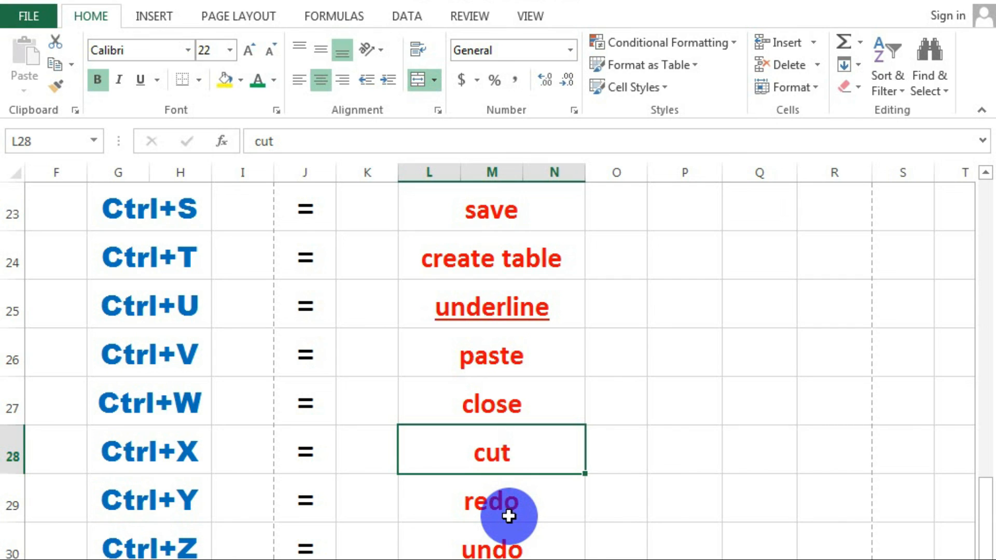
# Step: Redo the yellow fill in L28, the green font in L29 and the underline in L30
pyautogui.hotkey('ctrl', 'y')
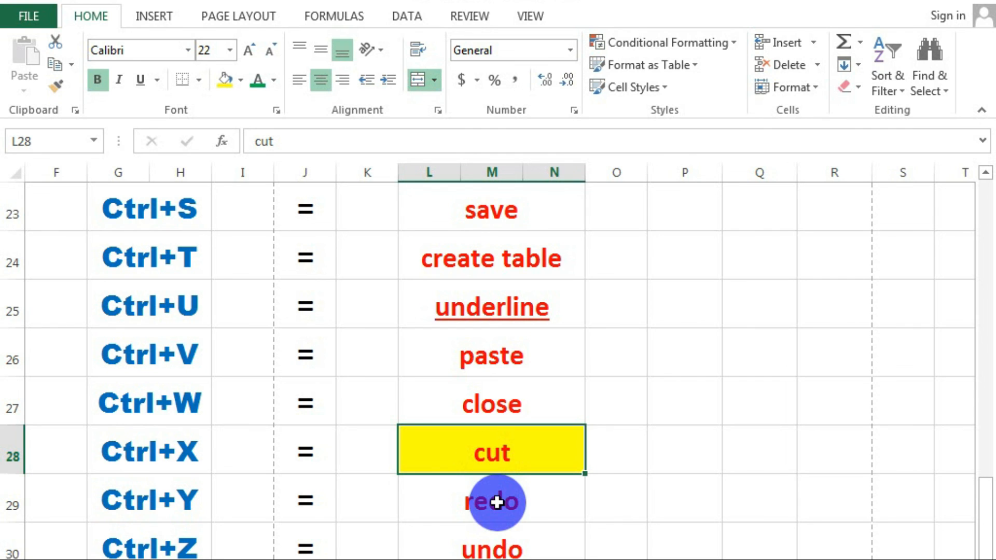
pyautogui.click(497, 511)
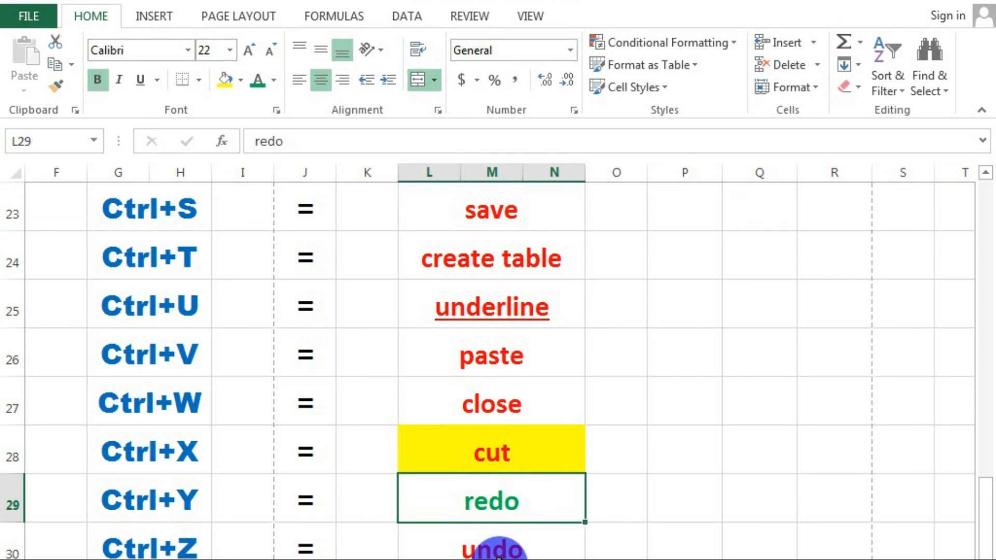
pyautogui.click(485, 550)
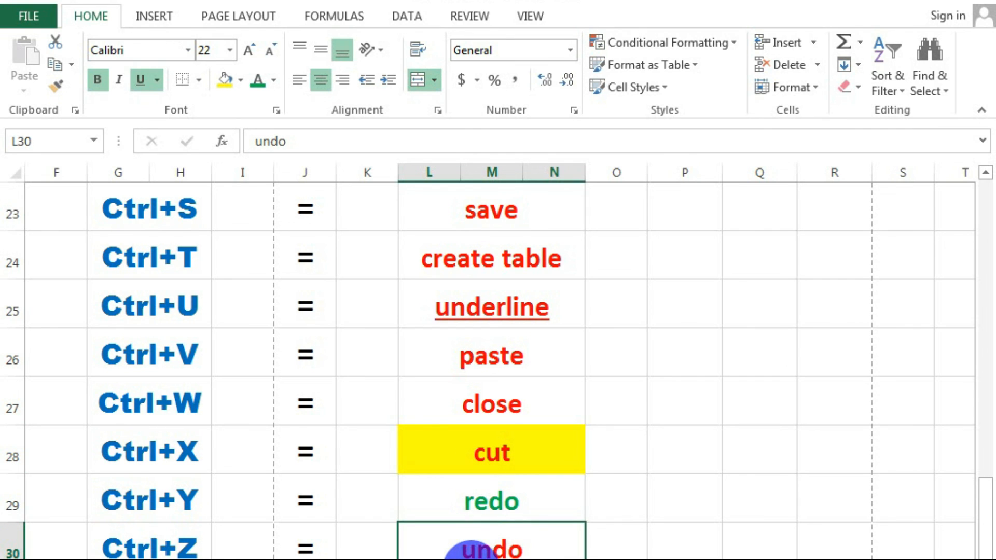